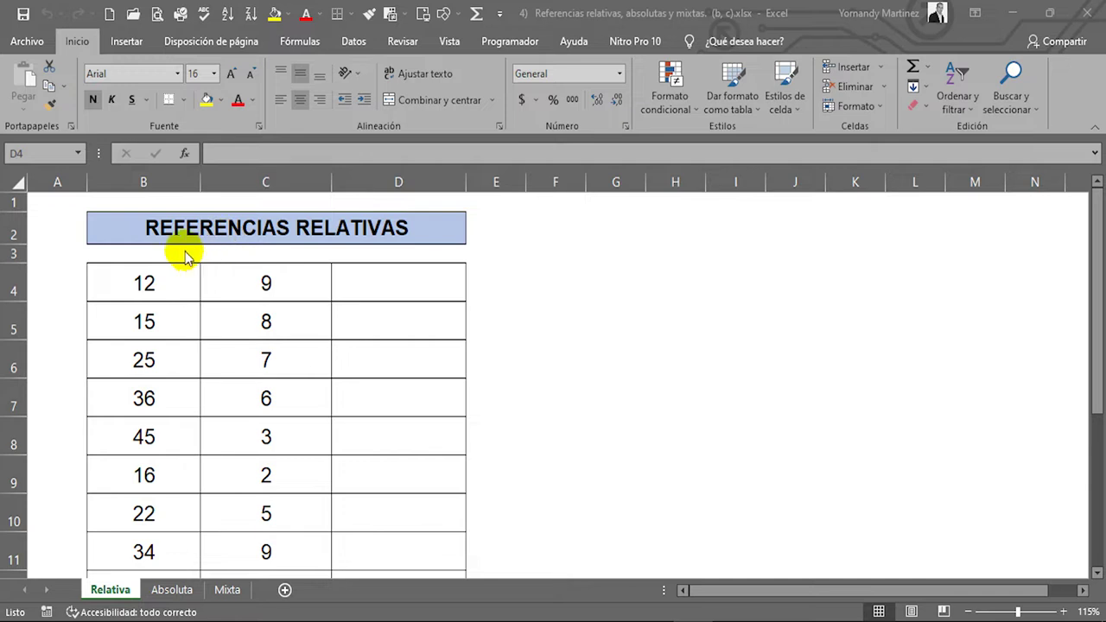
Examine the number pairs in rows 4 and 5 of columns B and C beside the empty result cell D4.
click(140, 228)
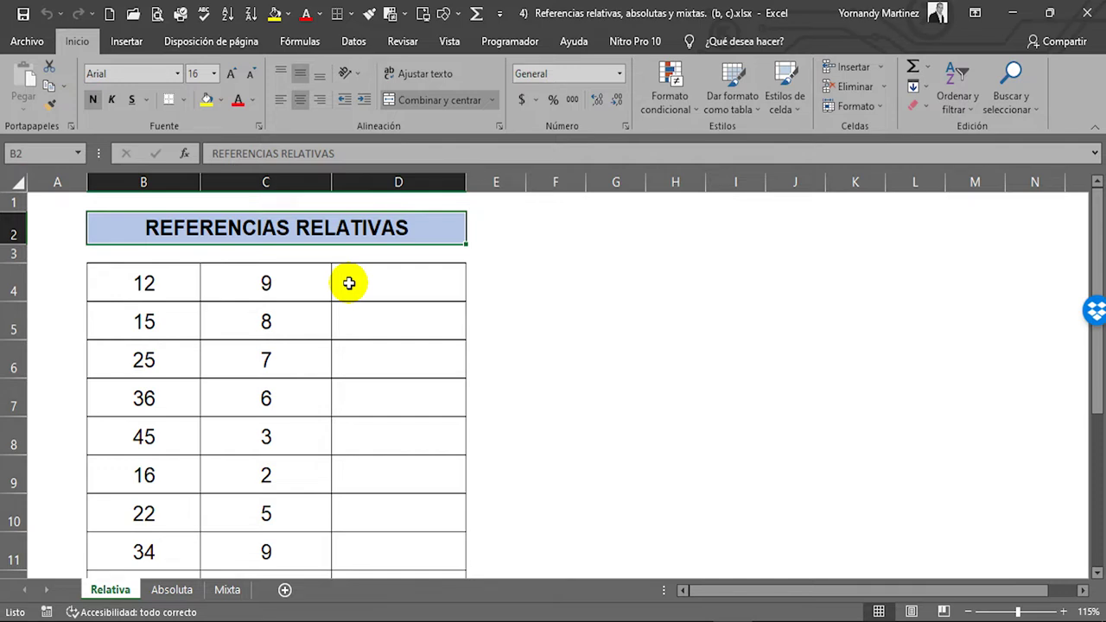
click(393, 283)
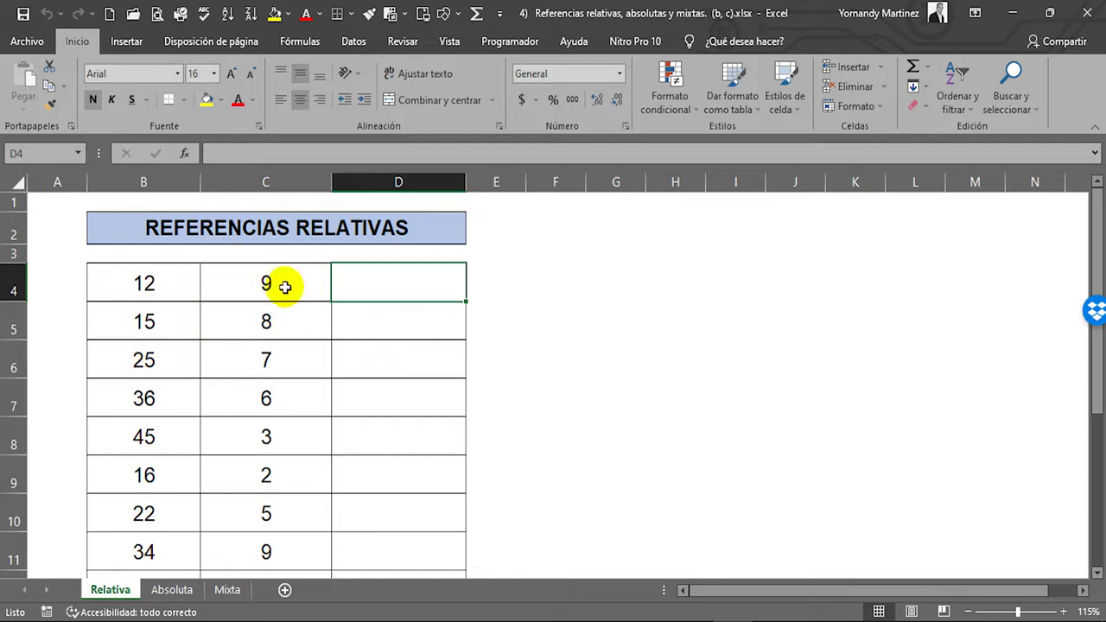
click(141, 290)
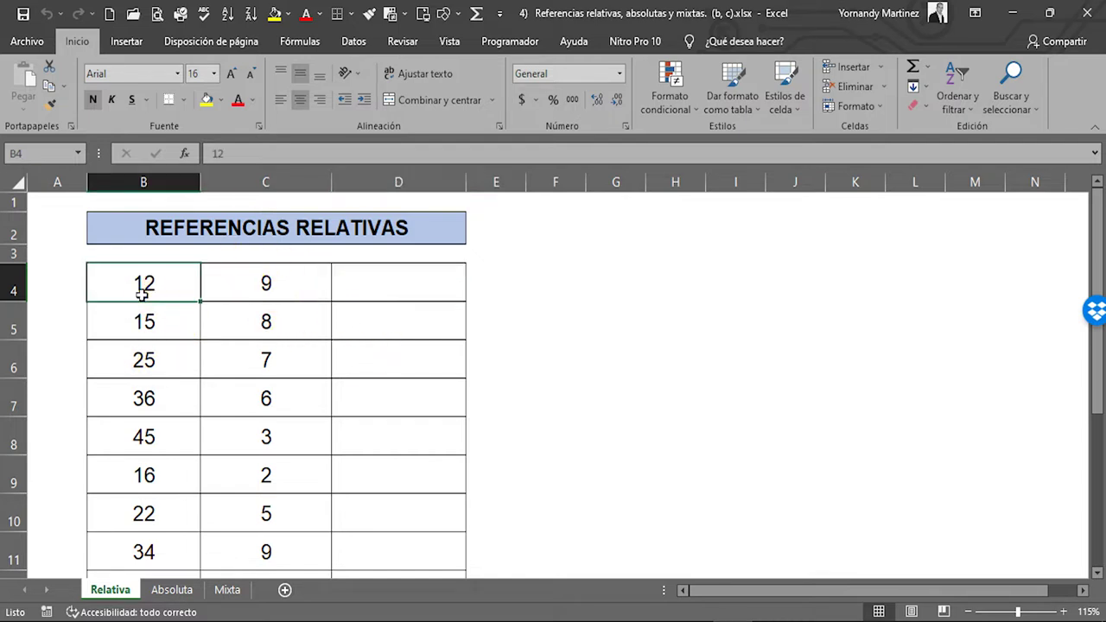
click(275, 290)
click(140, 326)
click(270, 323)
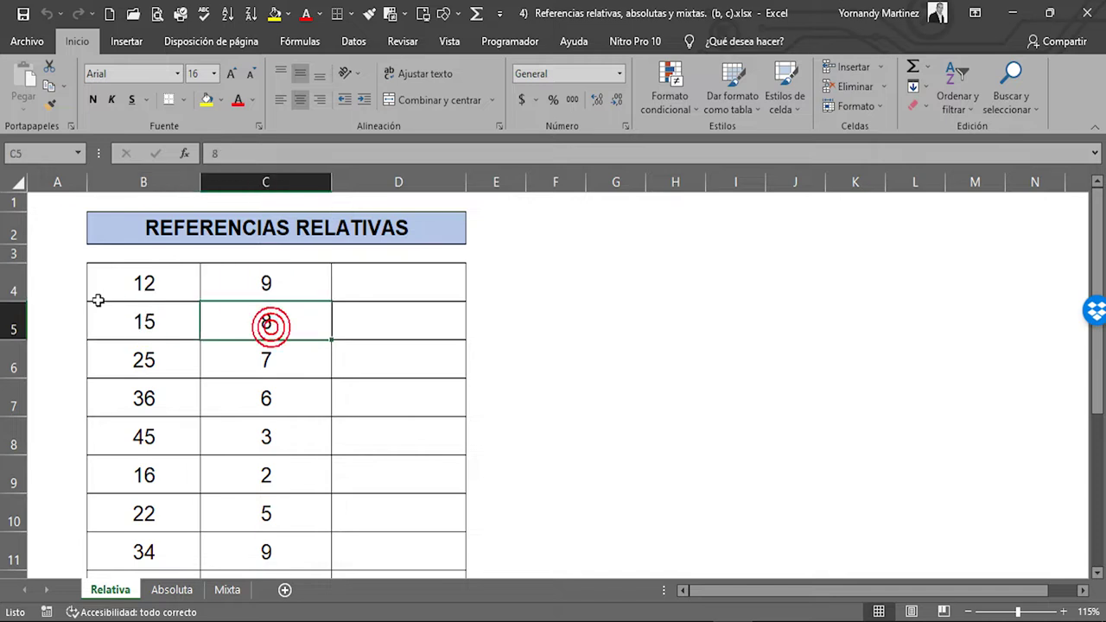
click(98, 299)
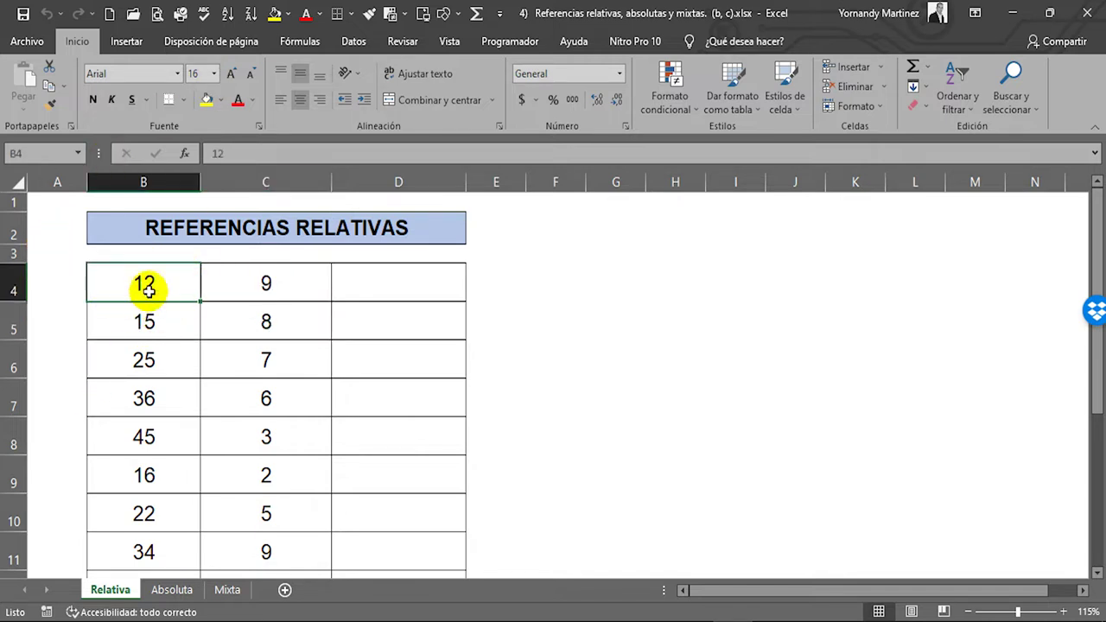
Review the number ranges B4:B15 and C4:C15 and how their values pair up row by row.
click(147, 179)
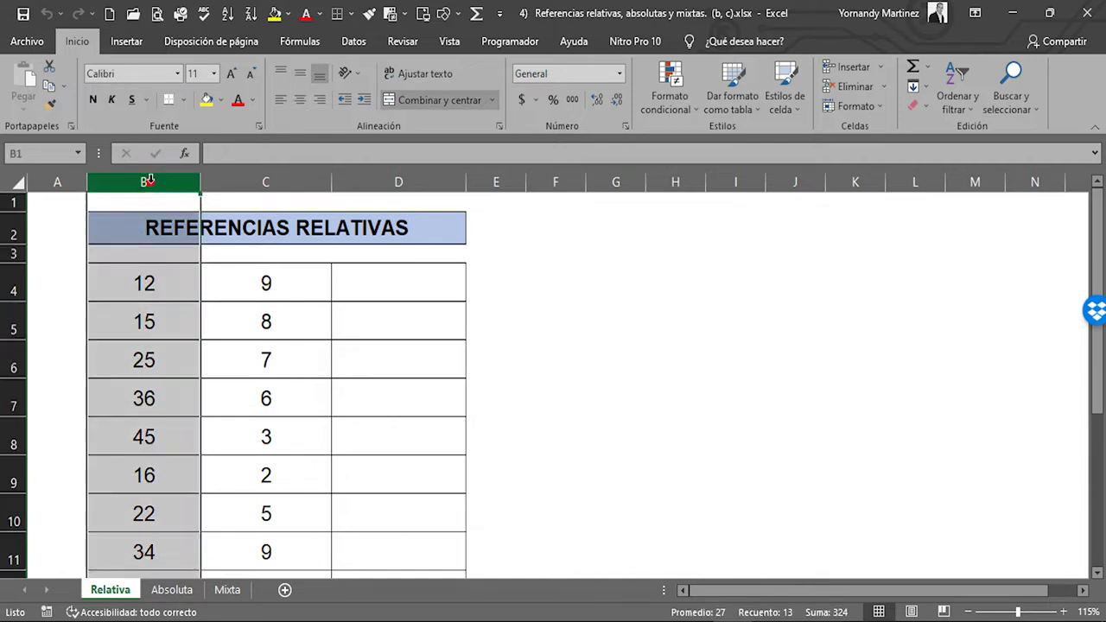
click(160, 295)
drag(160, 295, 147, 541)
scroll(129, 444, up, 2)
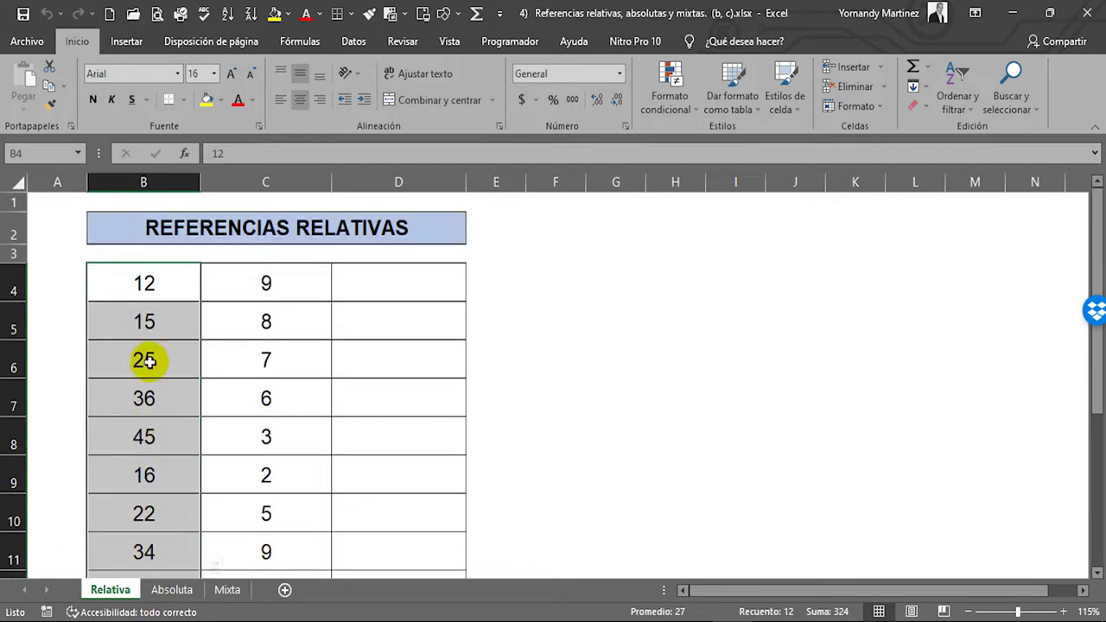
click(292, 182)
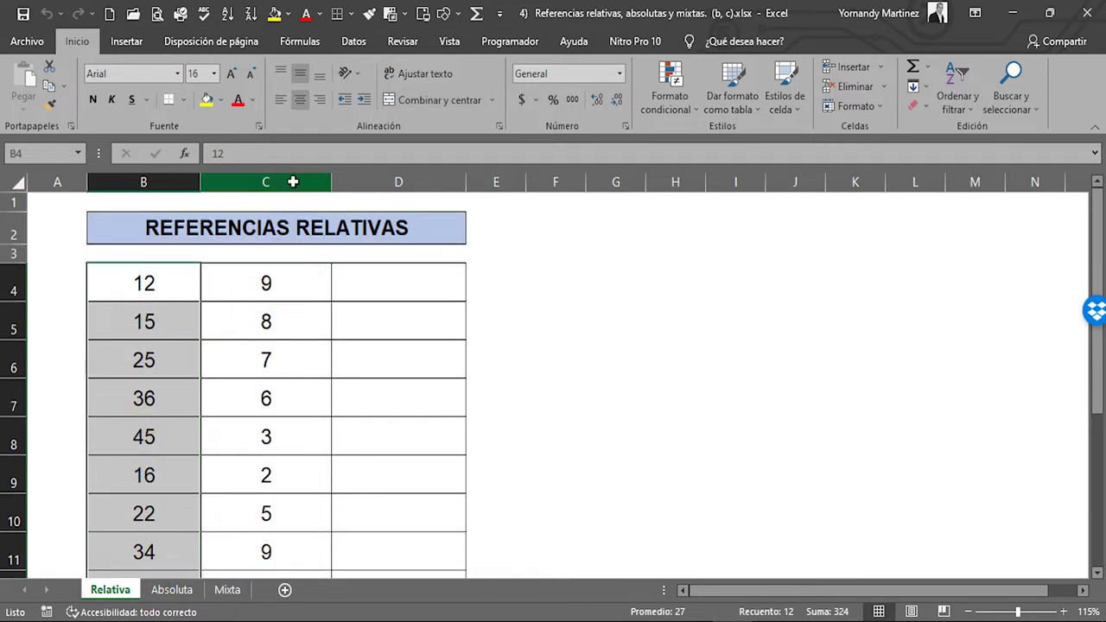
drag(284, 291, 267, 503)
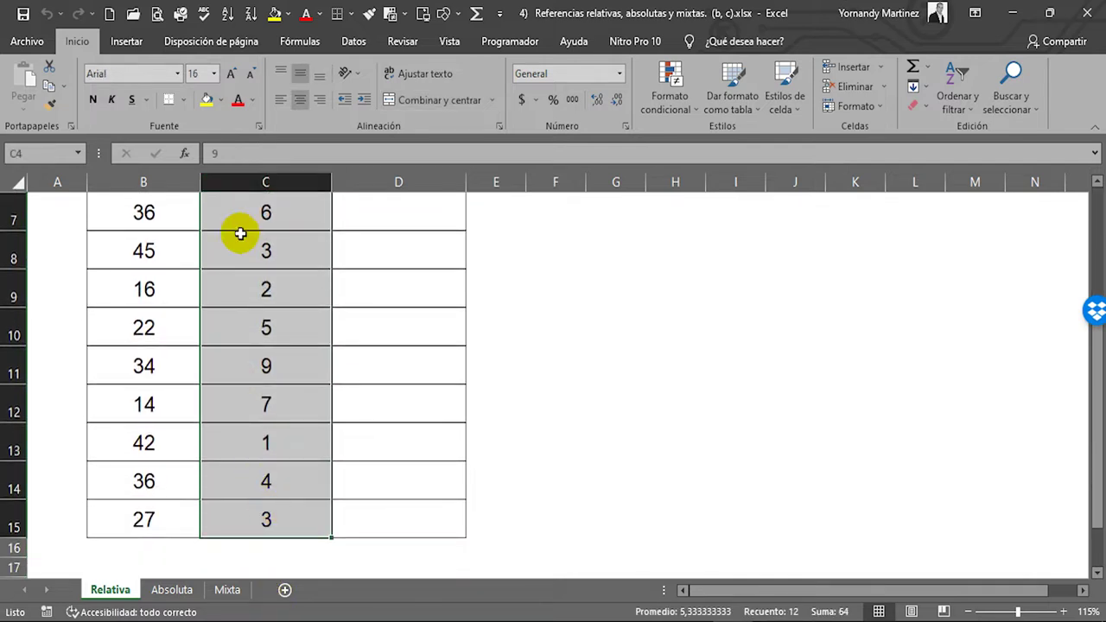
scroll(225, 259, up, 2)
click(391, 282)
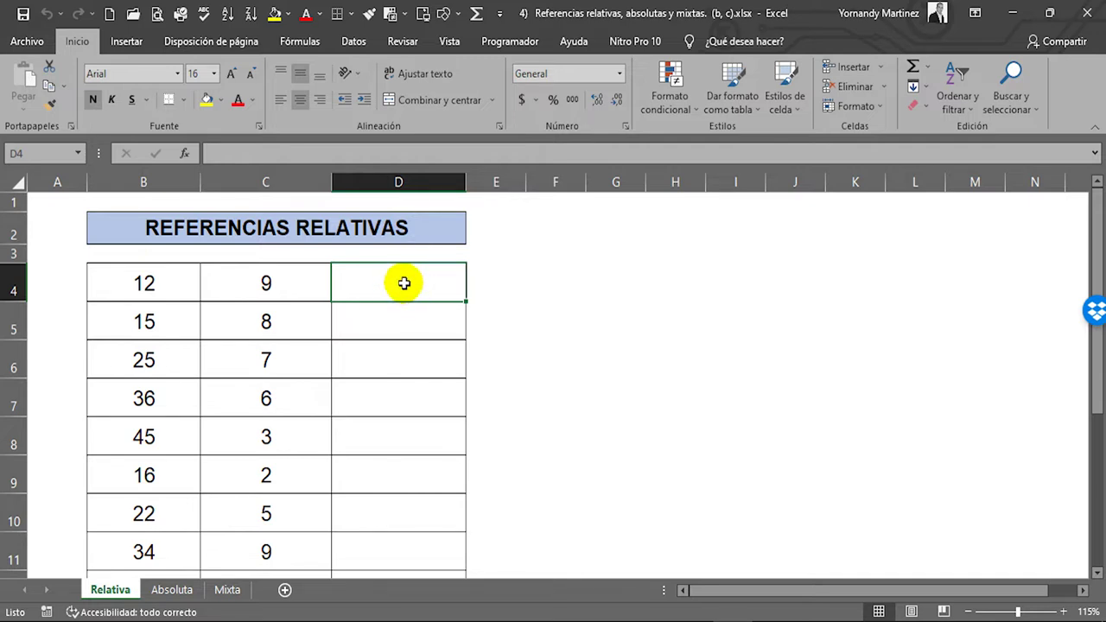
click(131, 290)
click(265, 278)
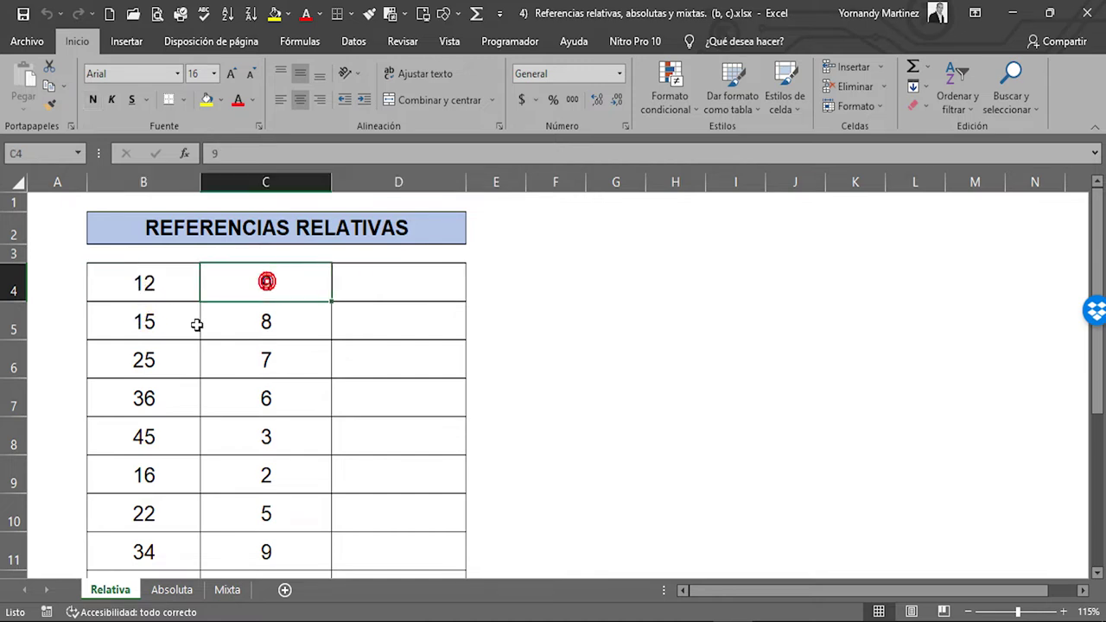
click(161, 328)
click(264, 319)
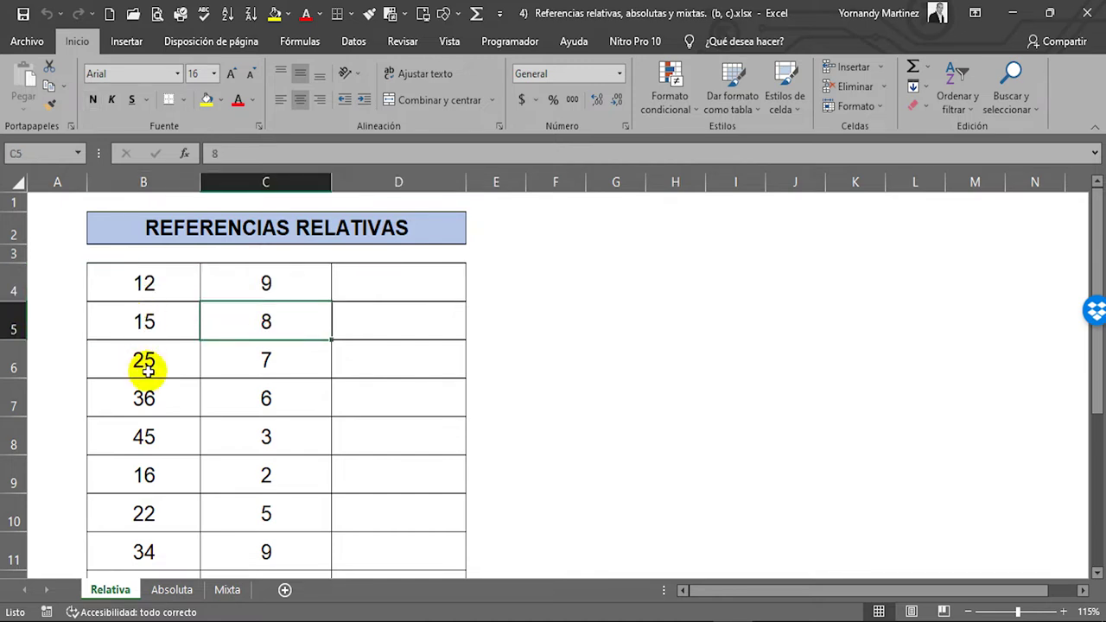
Enter the formula =B4*C4 in cell D4 to multiply the first pair of numbers.
click(403, 279)
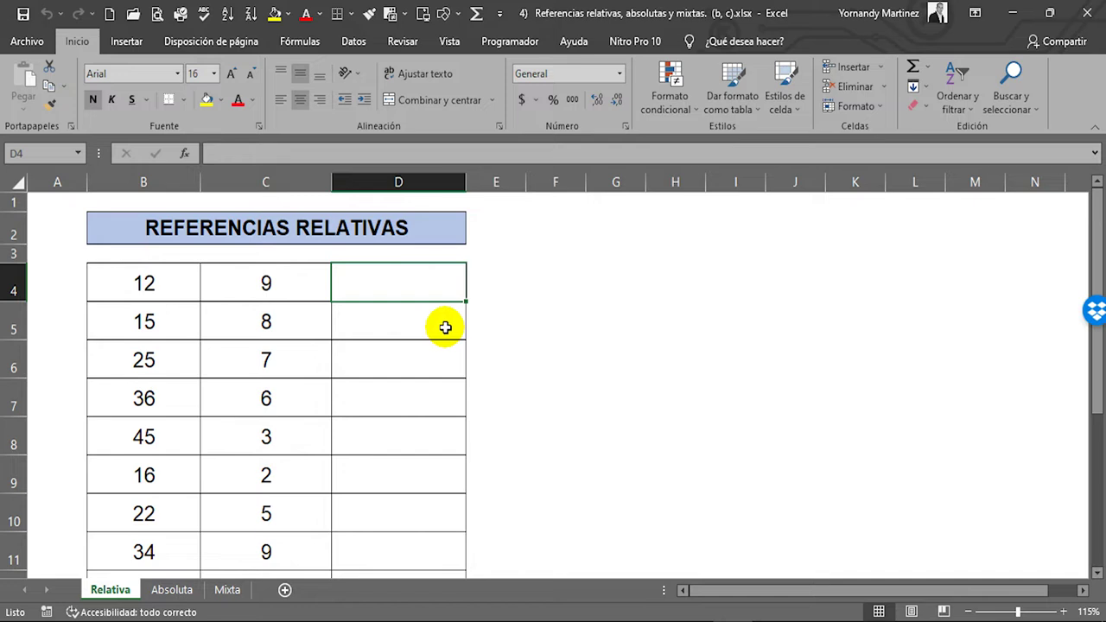
text(=)
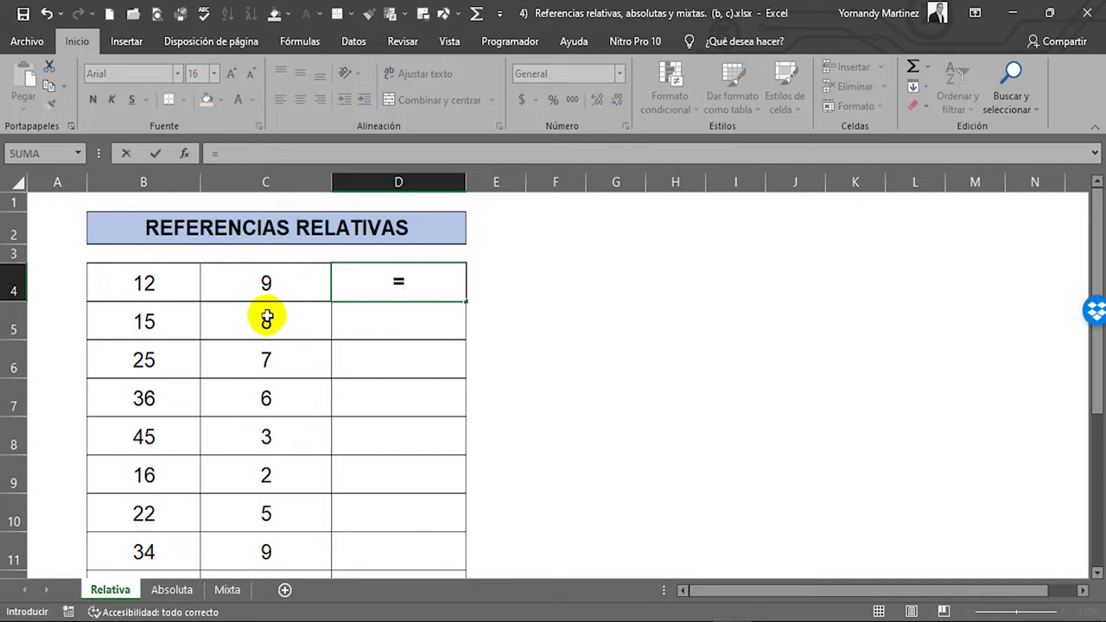
click(156, 288)
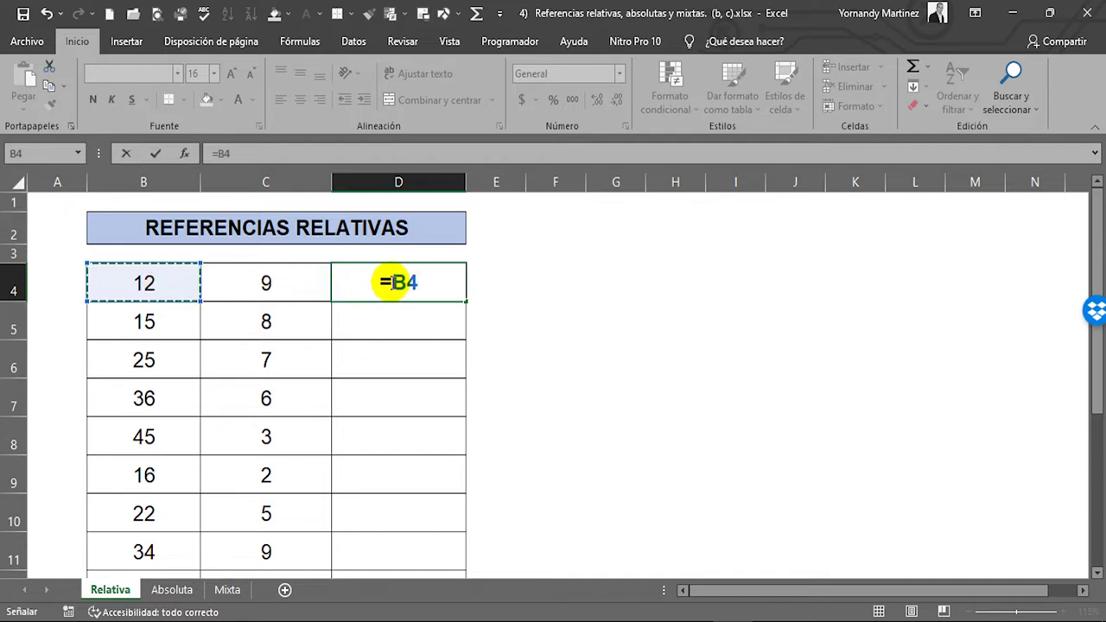
text(*)
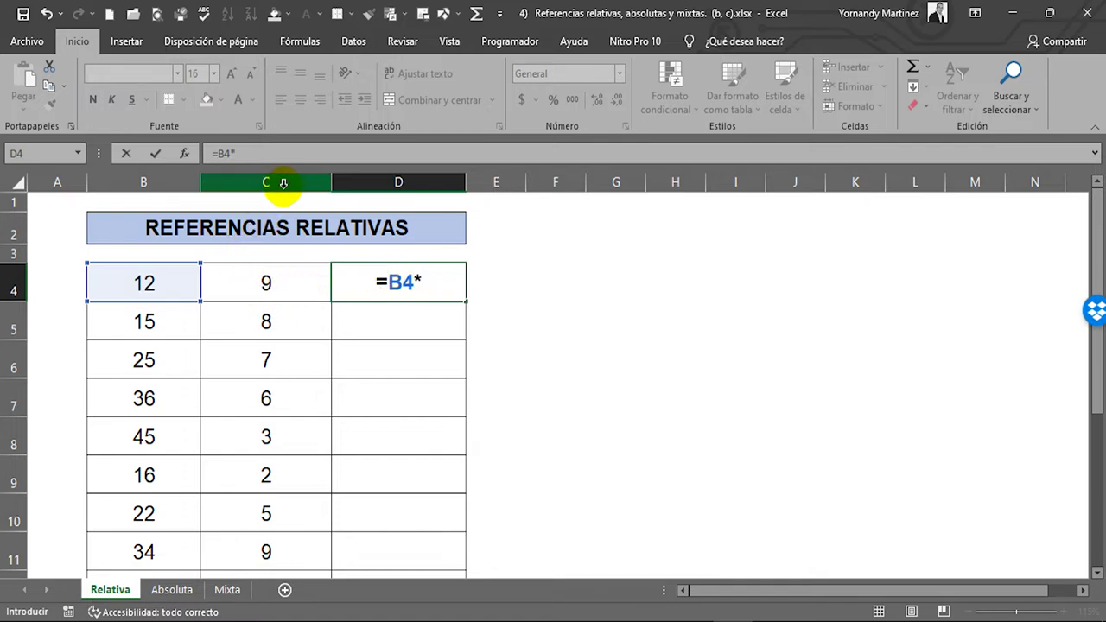
click(267, 283)
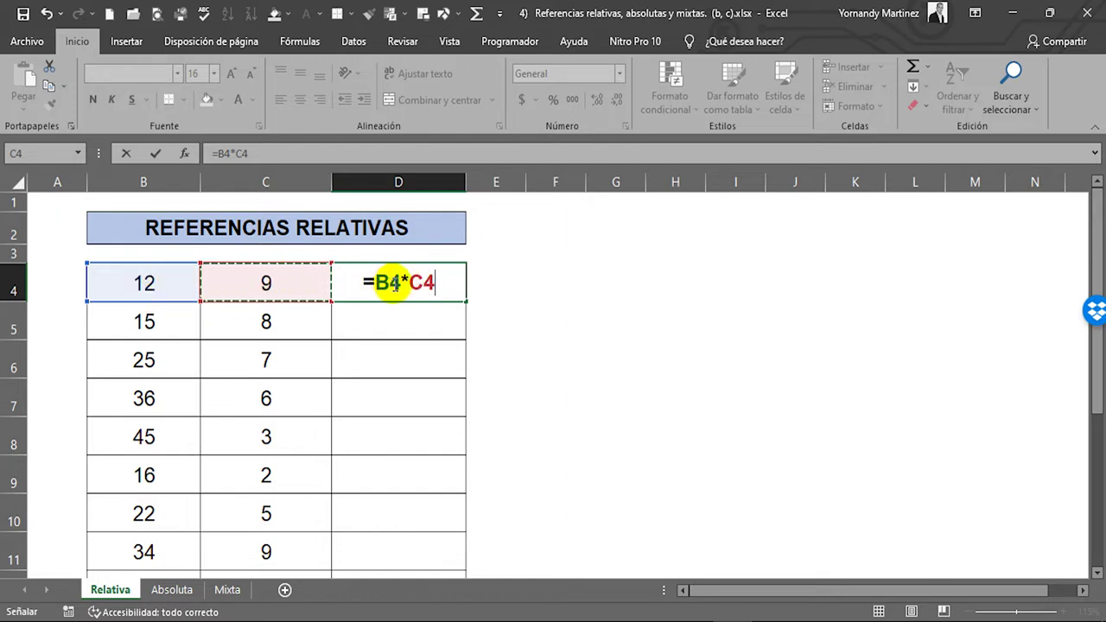
key(Return)
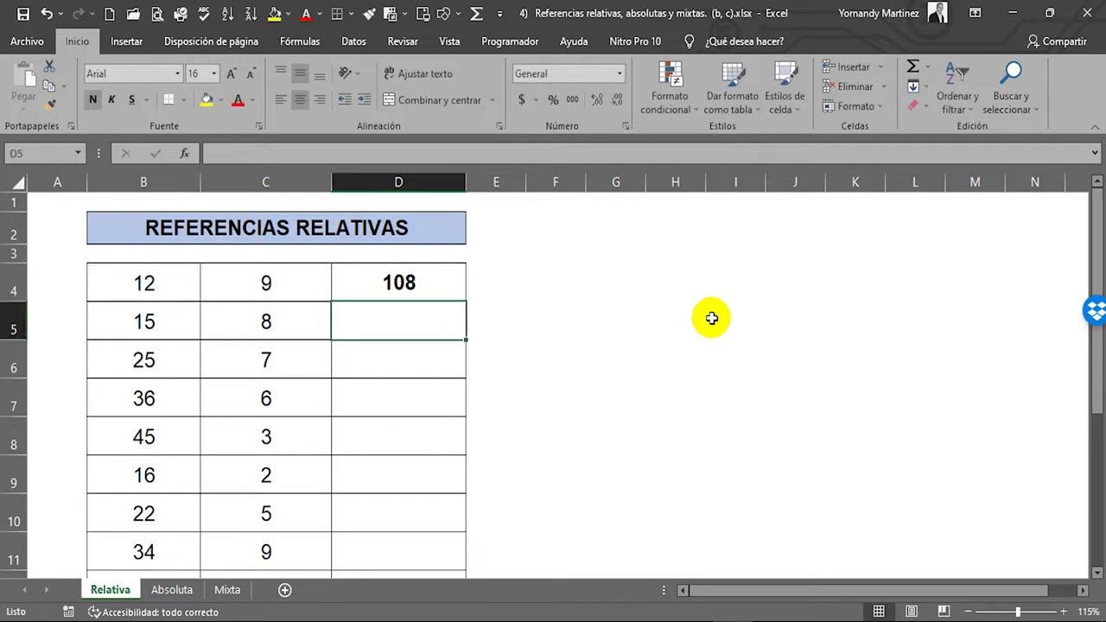
Compare the product in D4 with its two factors in cells B4 and C4.
click(384, 278)
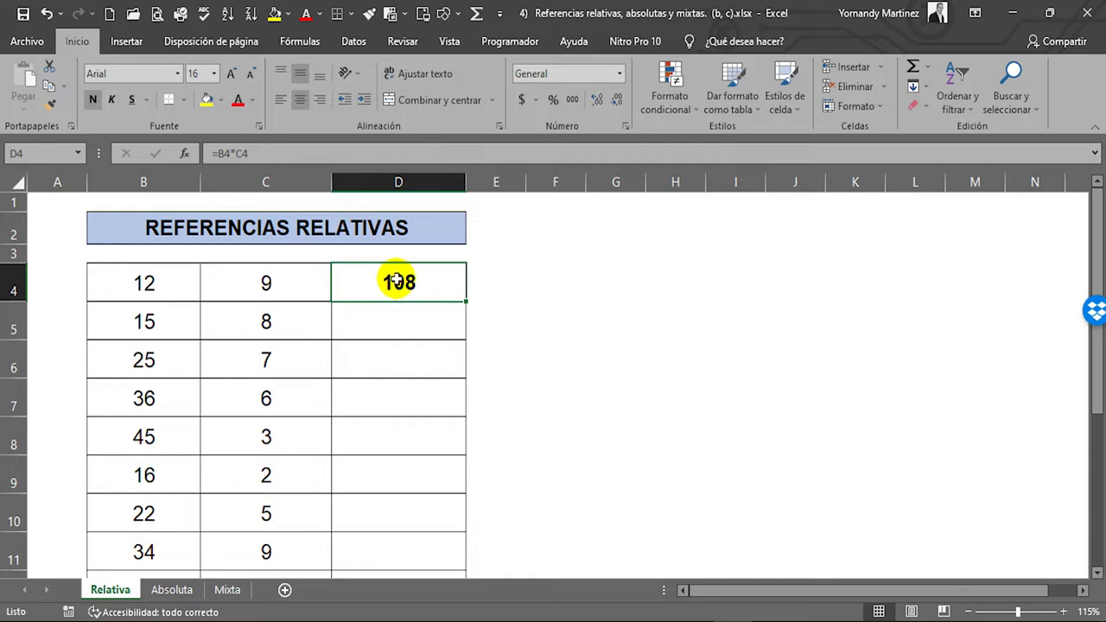
click(149, 285)
click(259, 284)
click(145, 286)
click(240, 286)
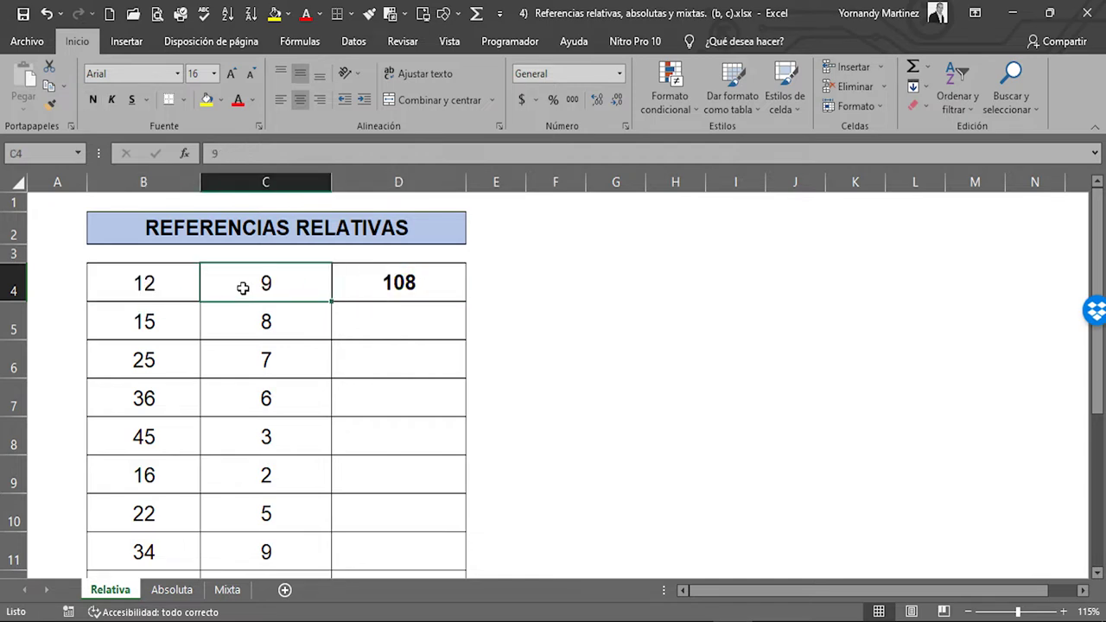
click(413, 283)
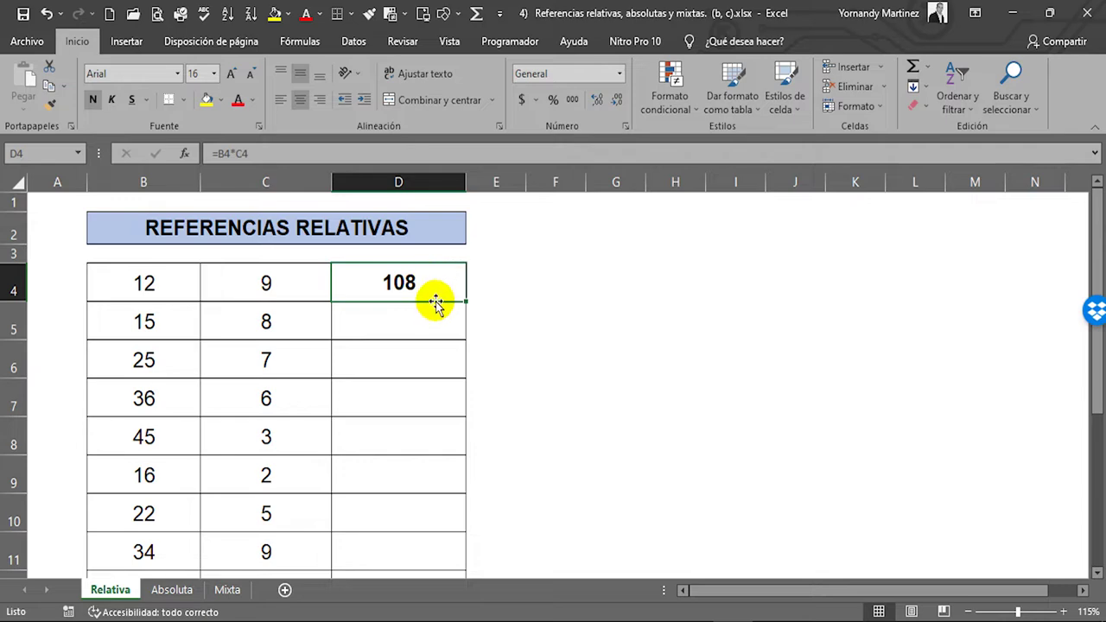
Open the formula in D4 for editing, inspect its relative references to B4 and C4, and close it without changes.
scroll(436, 302, up, 2)
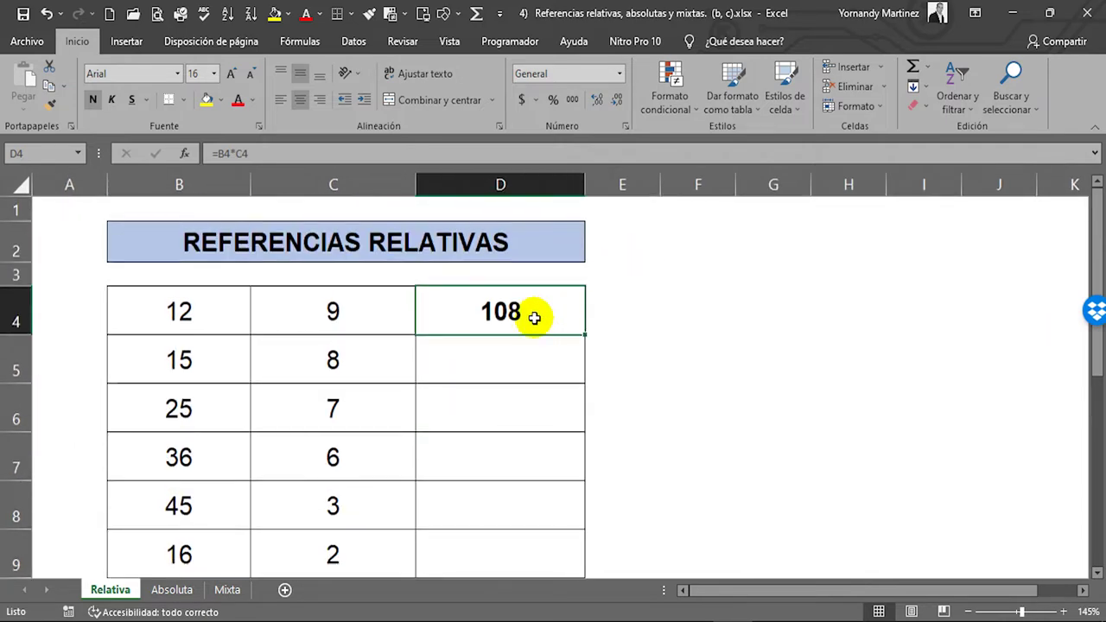
double_click(530, 313)
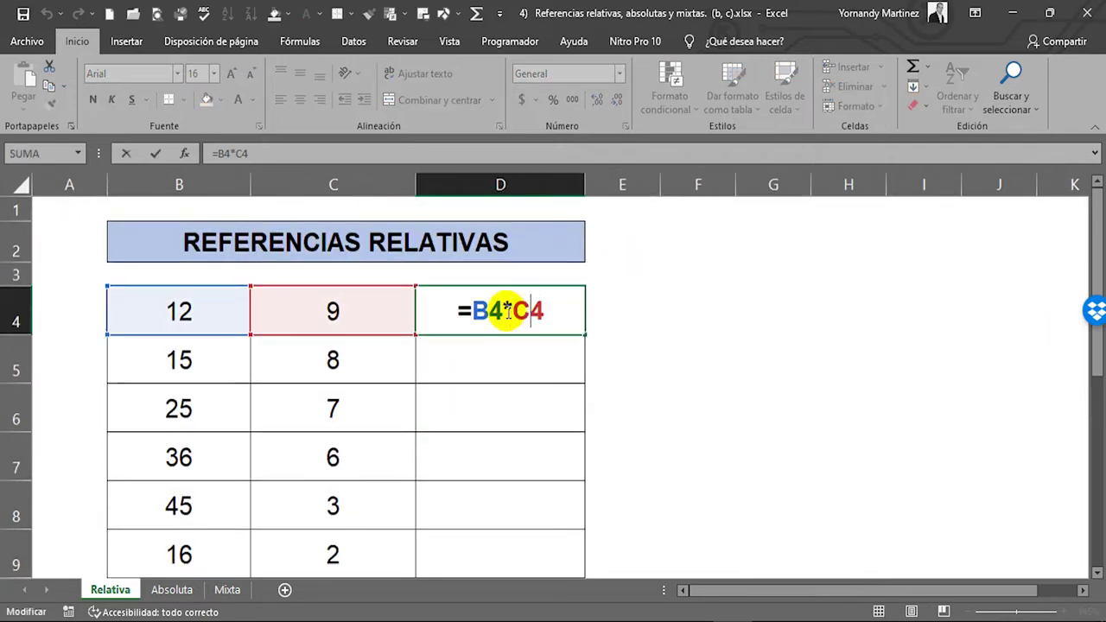
click(470, 309)
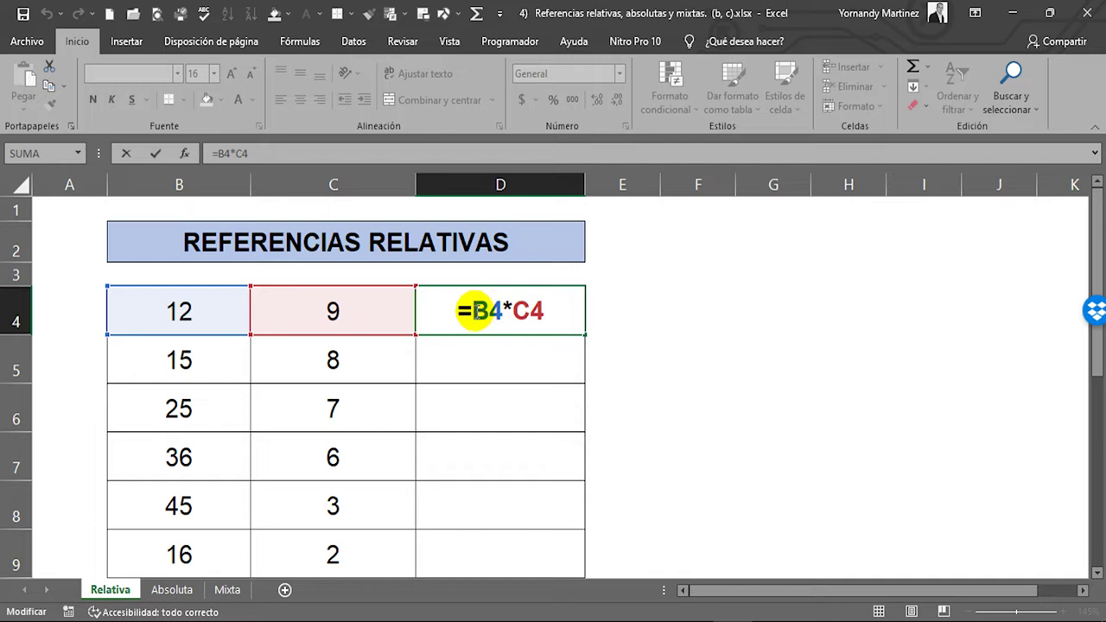
click(481, 308)
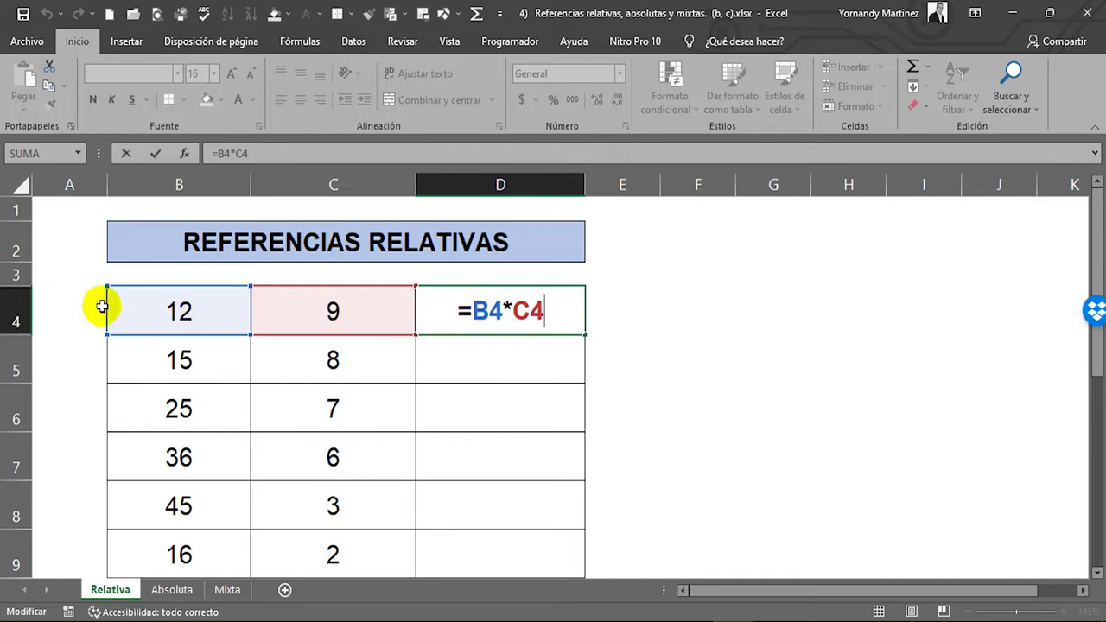
click(489, 309)
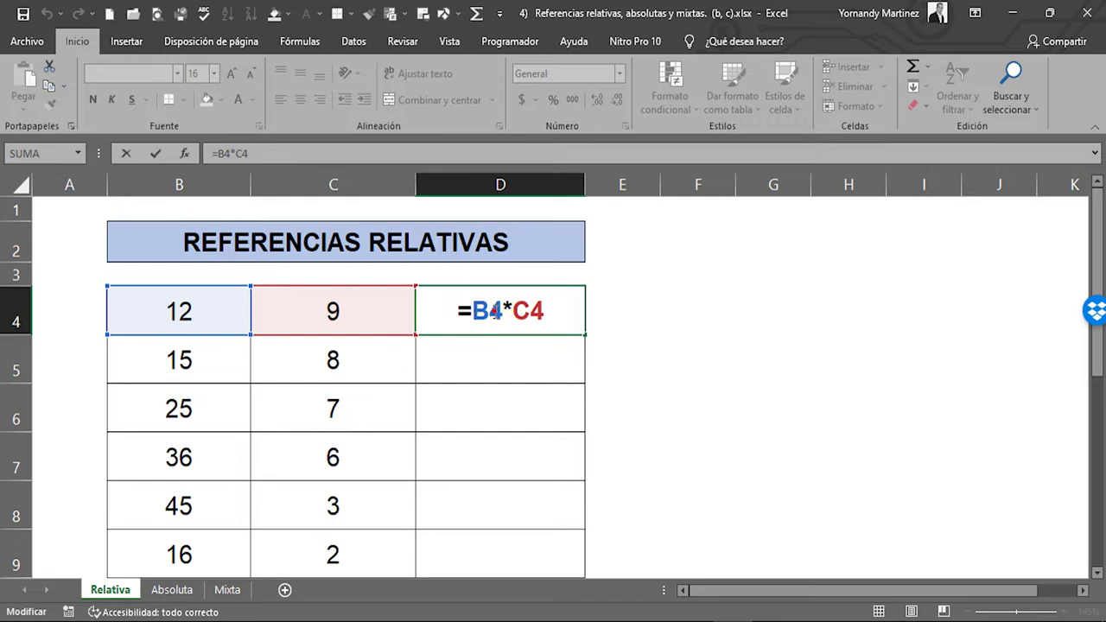
click(530, 307)
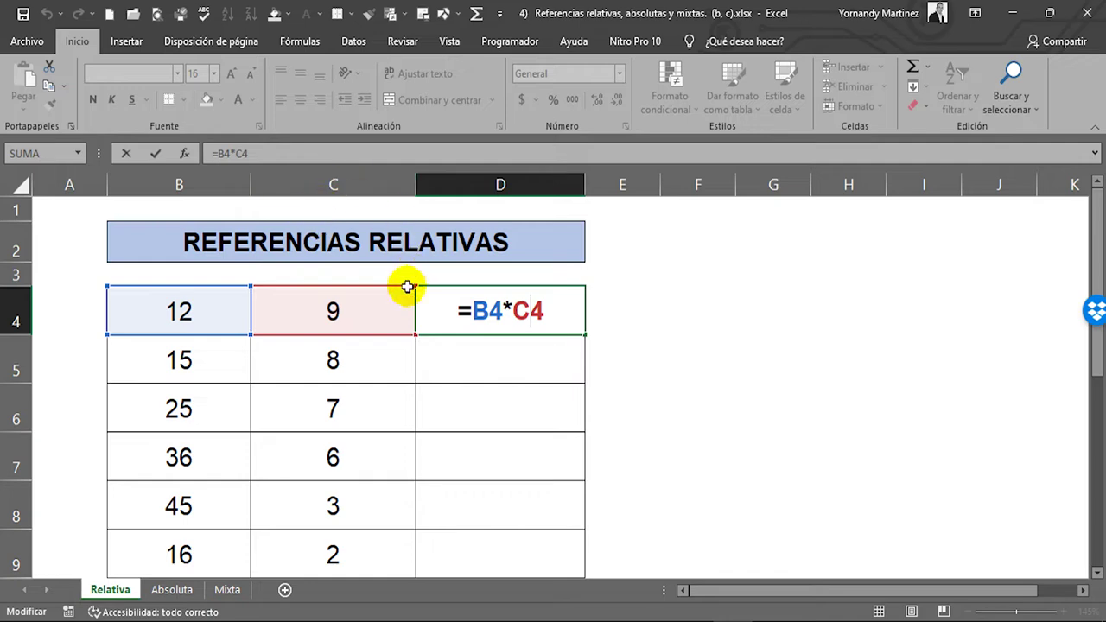
key(ctrl+Return)
scroll(673, 325, down, 2)
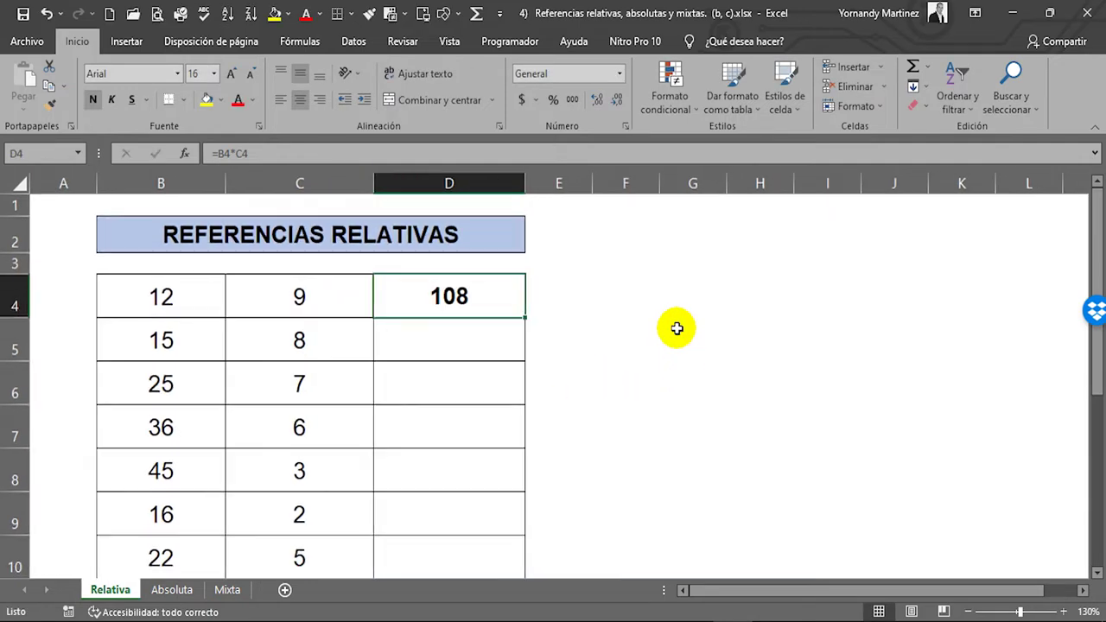
Fill the multiplication formula from D4 down through D15.
click(420, 284)
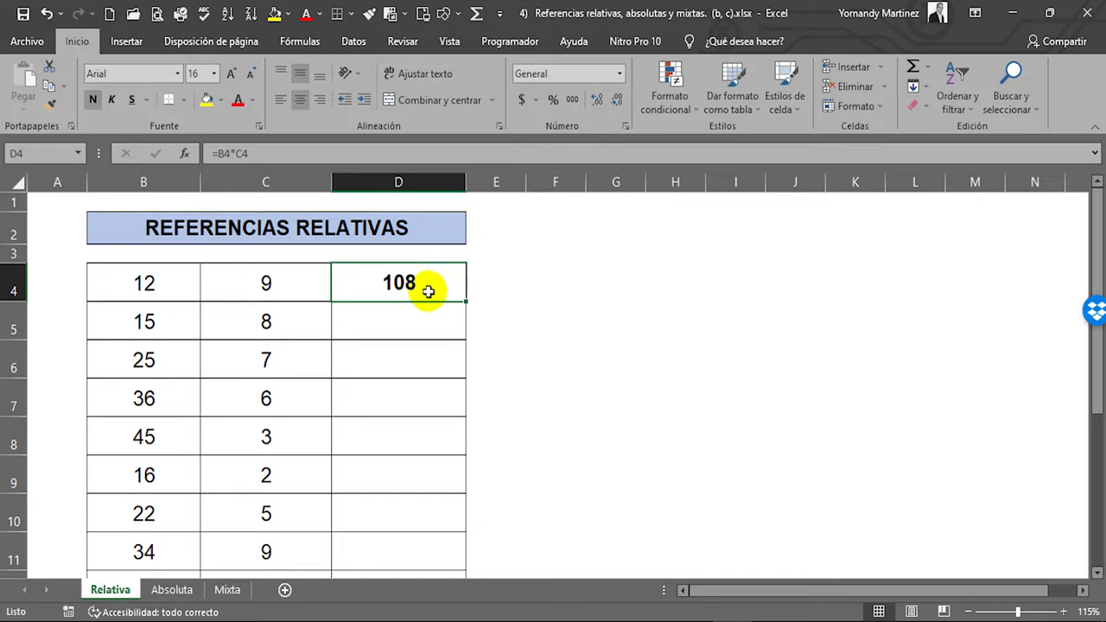
click(371, 323)
click(392, 283)
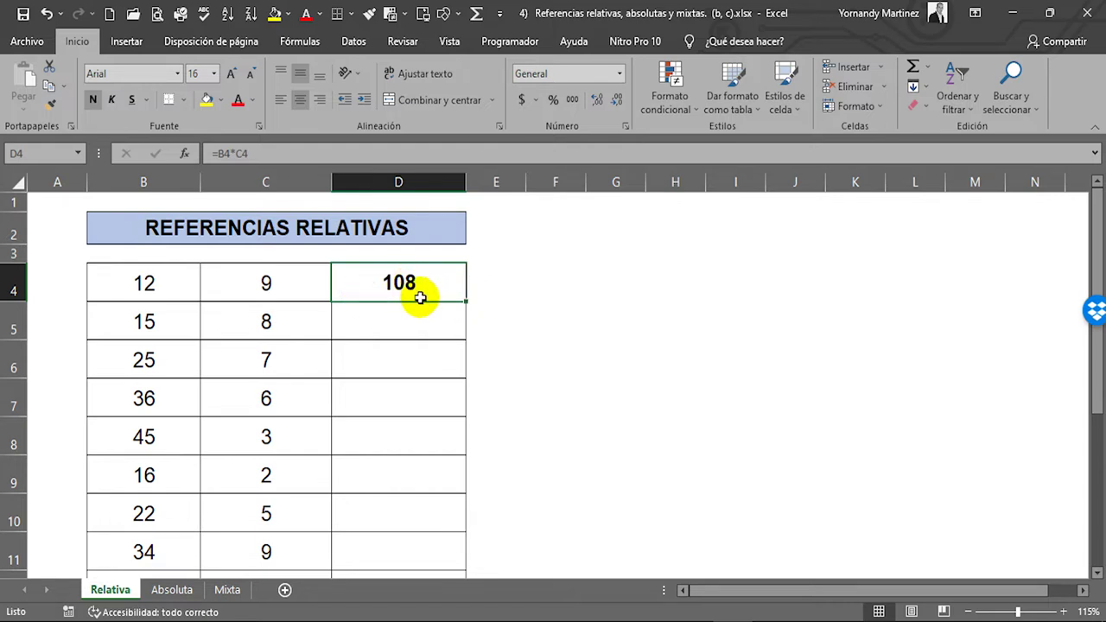
click(365, 328)
click(393, 295)
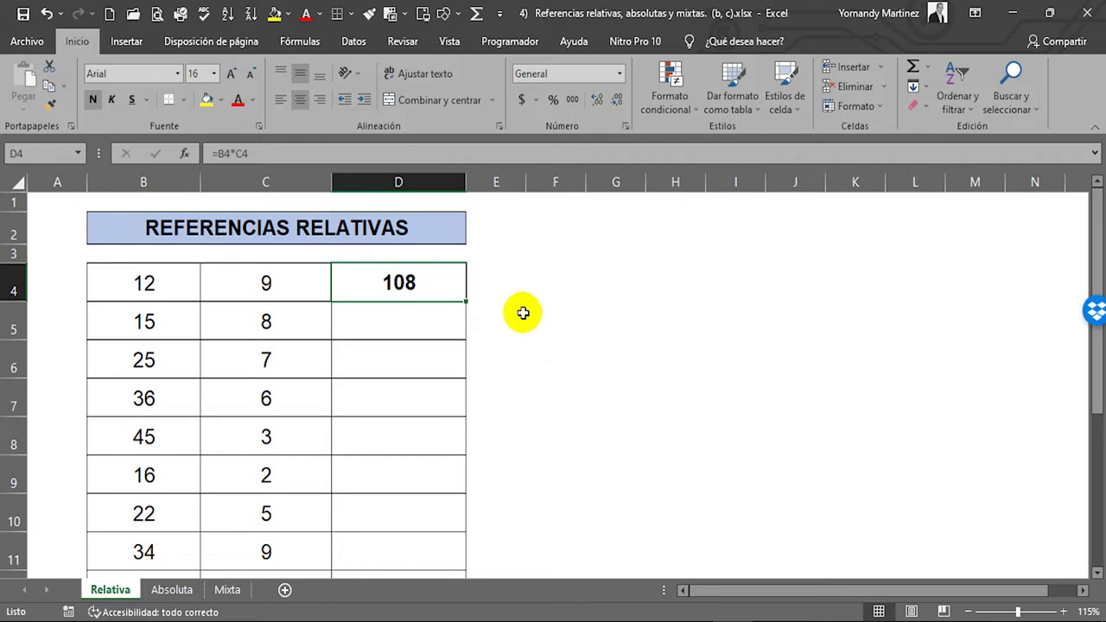
ctrl+scroll(518, 307, up, 4)
ctrl+scroll(581, 327, down, 3)
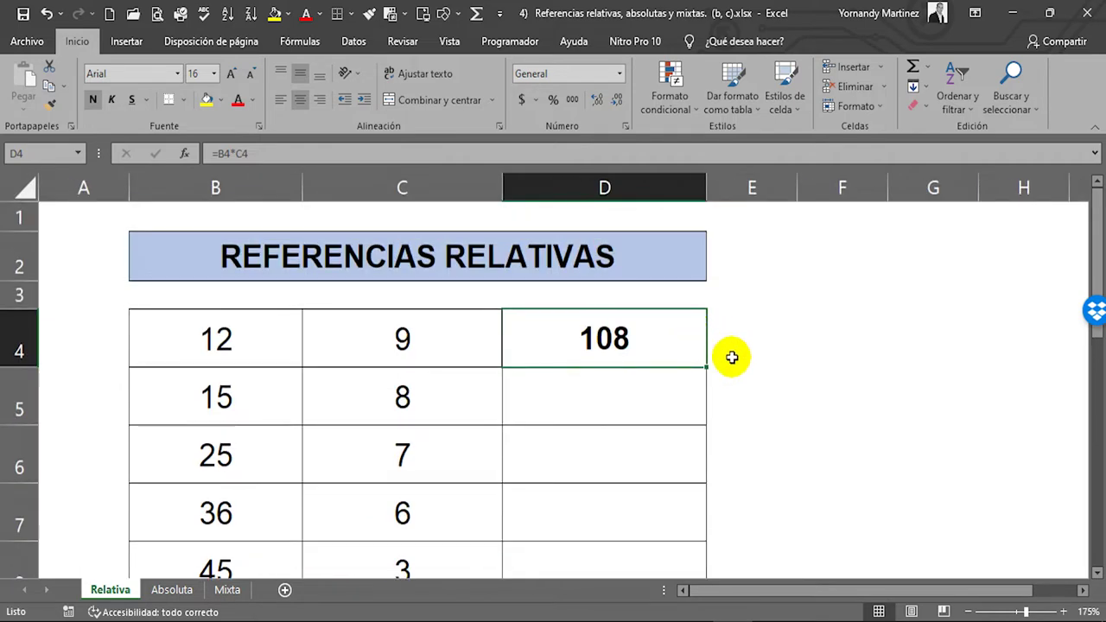
ctrl+scroll(608, 342, down, 1)
ctrl+scroll(523, 338, up, 1)
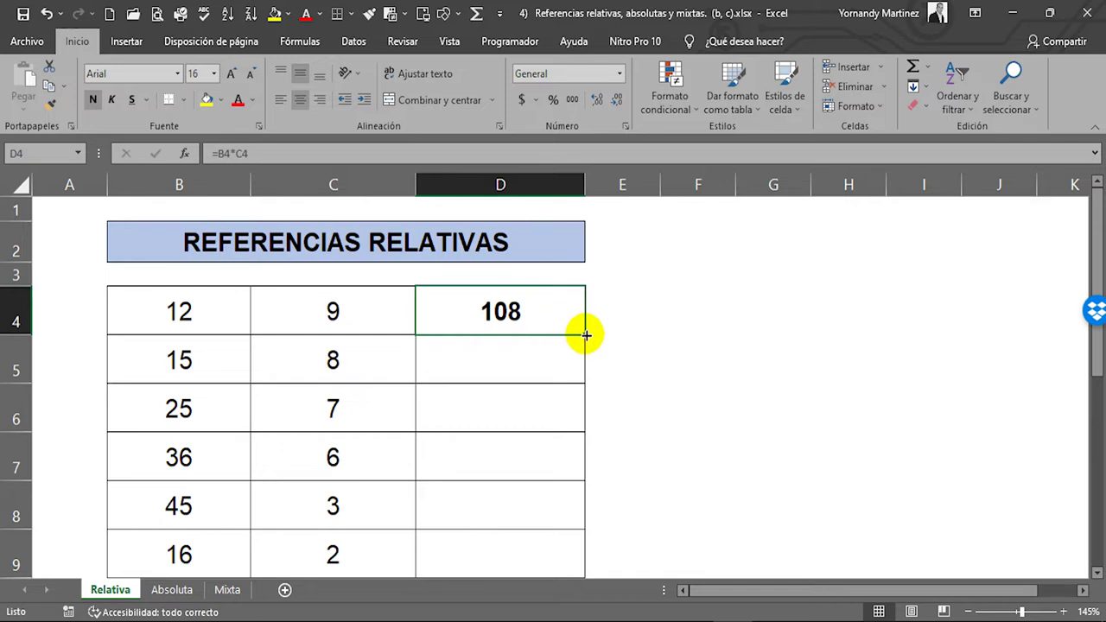
drag(586, 334, 568, 530)
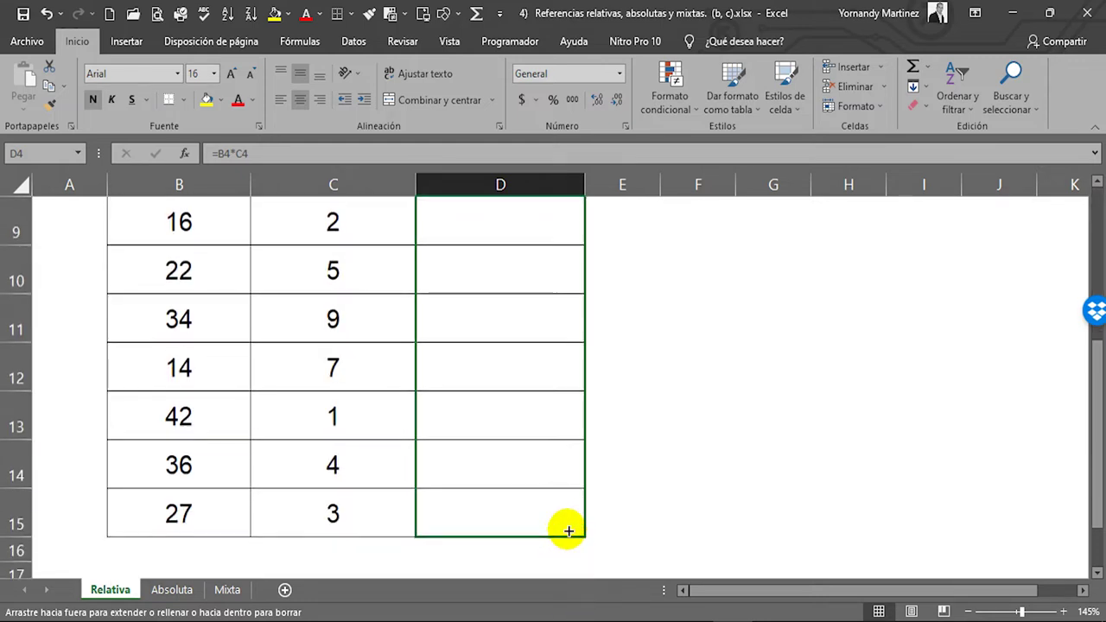
drag(568, 531, 567, 527)
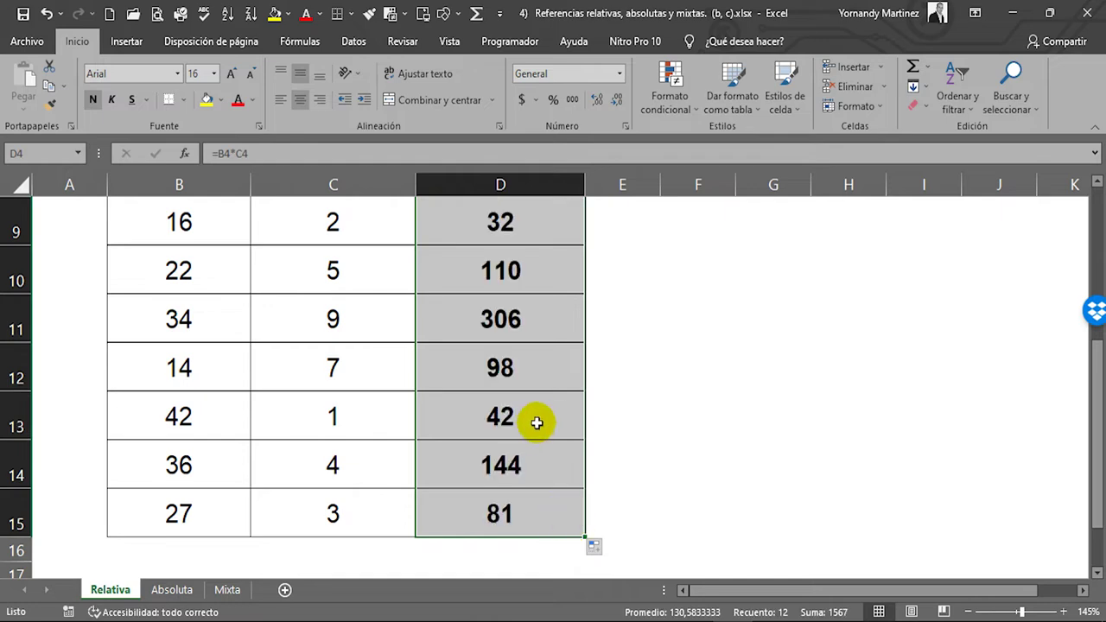
Compare the formulas in D4 and D5 at the start of the results column.
scroll(536, 420, up, 2)
scroll(505, 311, up, 1)
scroll(523, 335, down, 2)
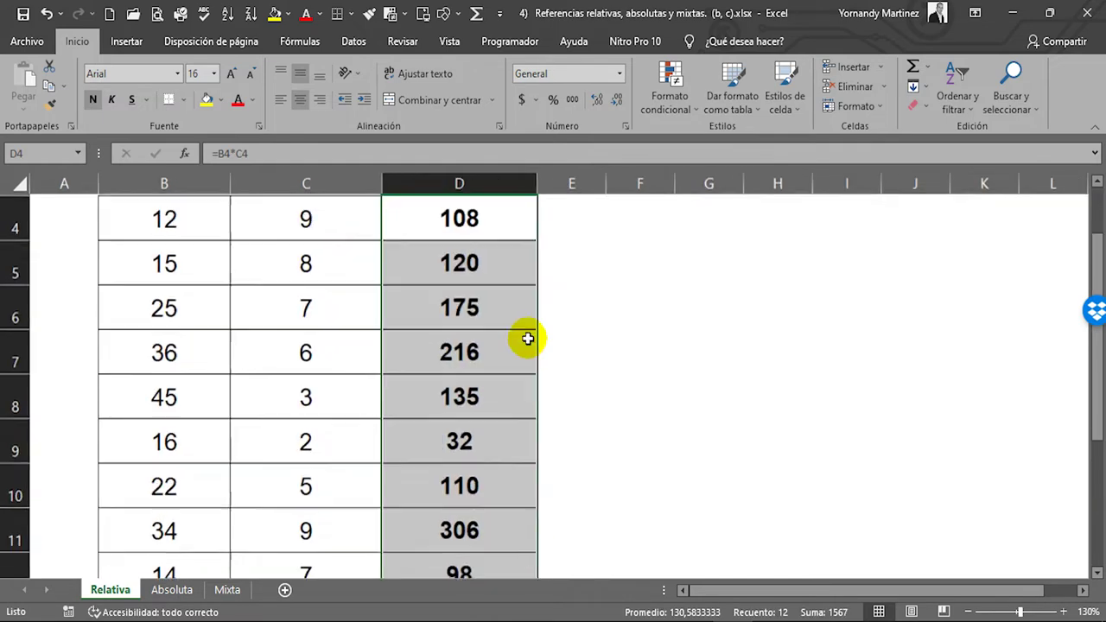
drag(465, 268, 465, 302)
click(481, 275)
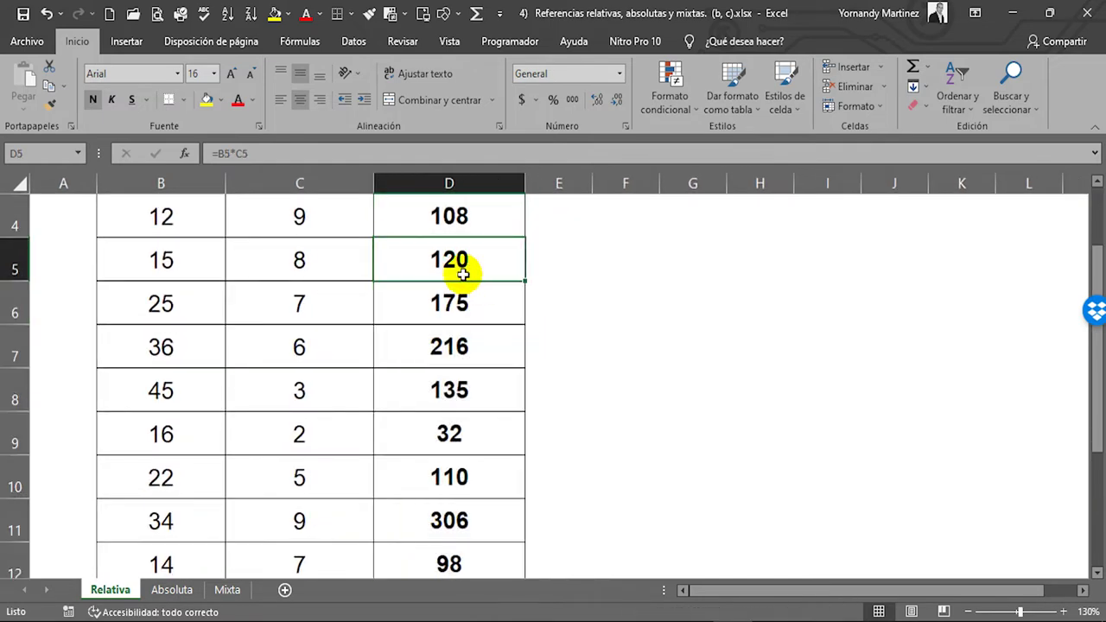
scroll(453, 274, up, 1)
click(462, 298)
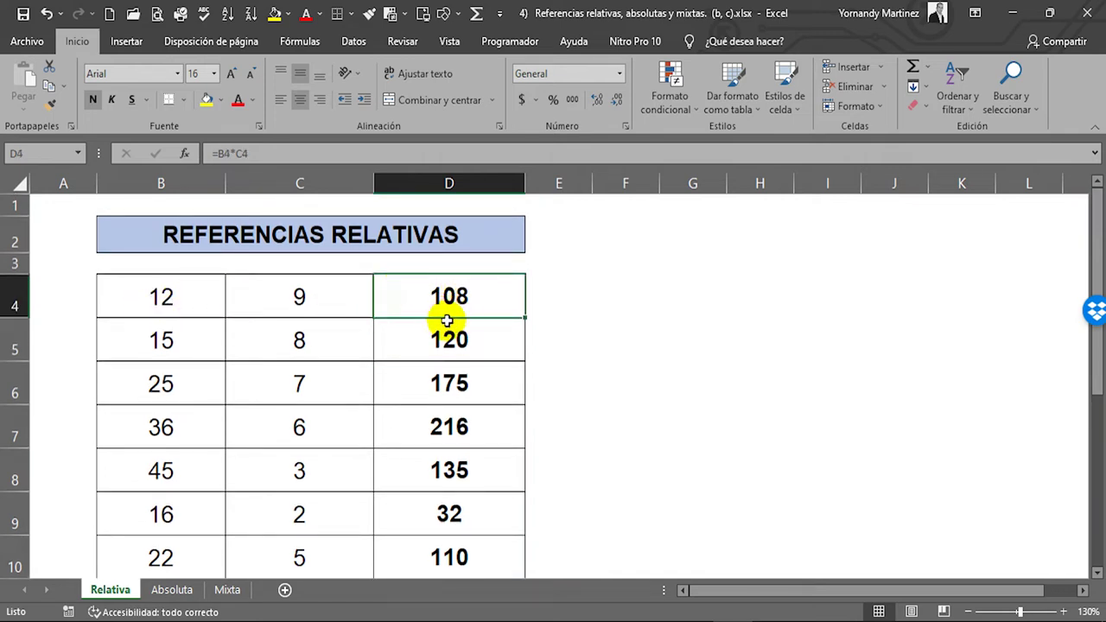
click(463, 343)
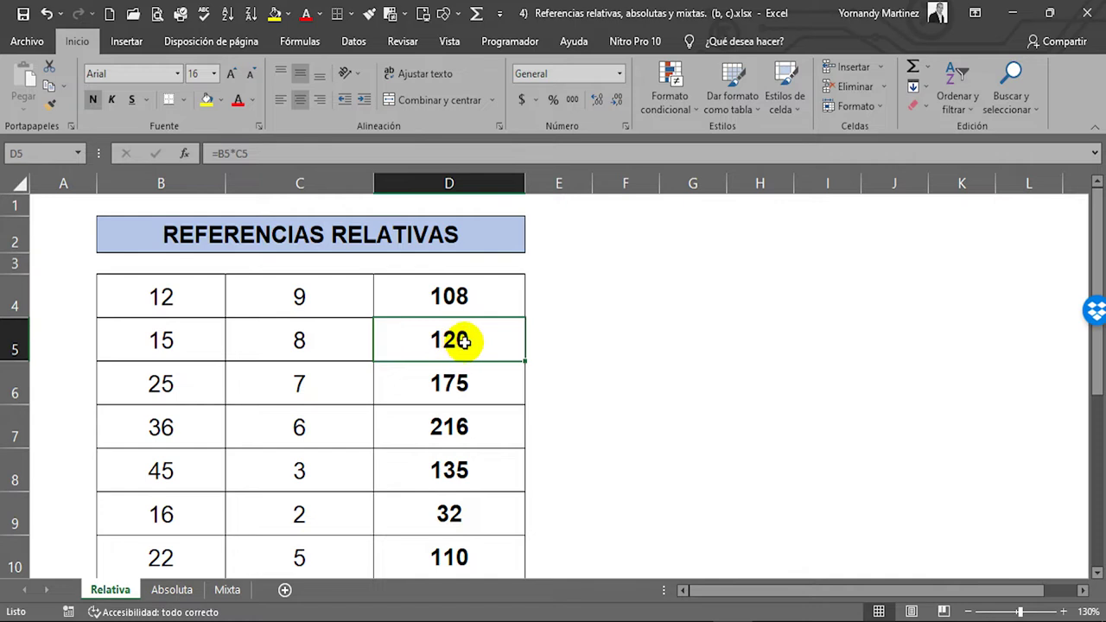
Open the formulas in D5, D6 and D9 in turn to inspect their relative references, leaving each one as it is.
double_click(464, 342)
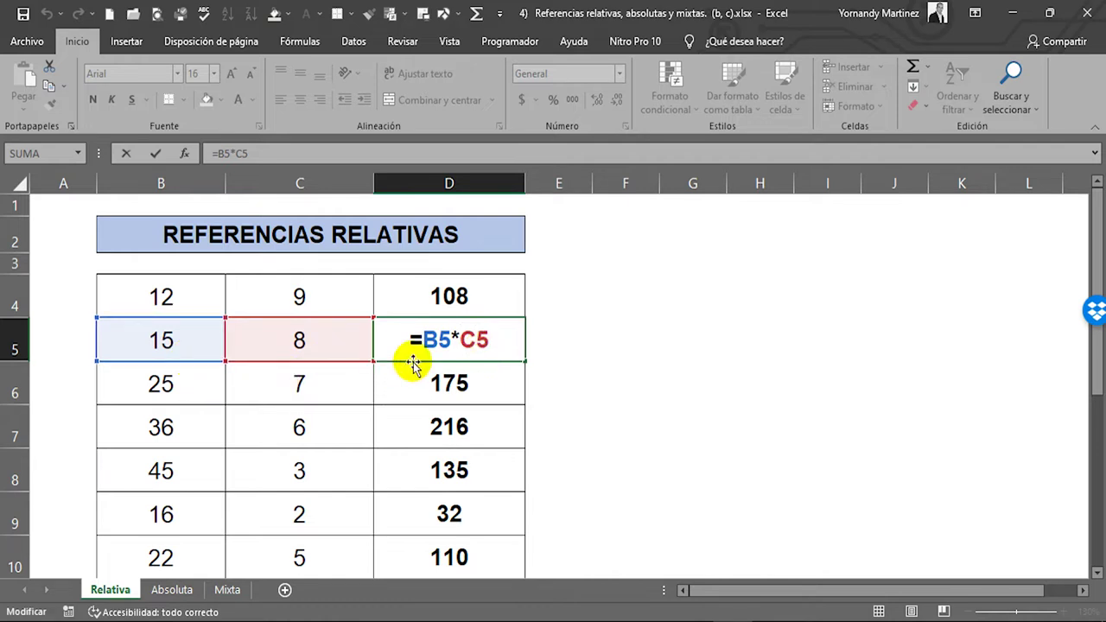
key(ctrl+Return)
double_click(445, 388)
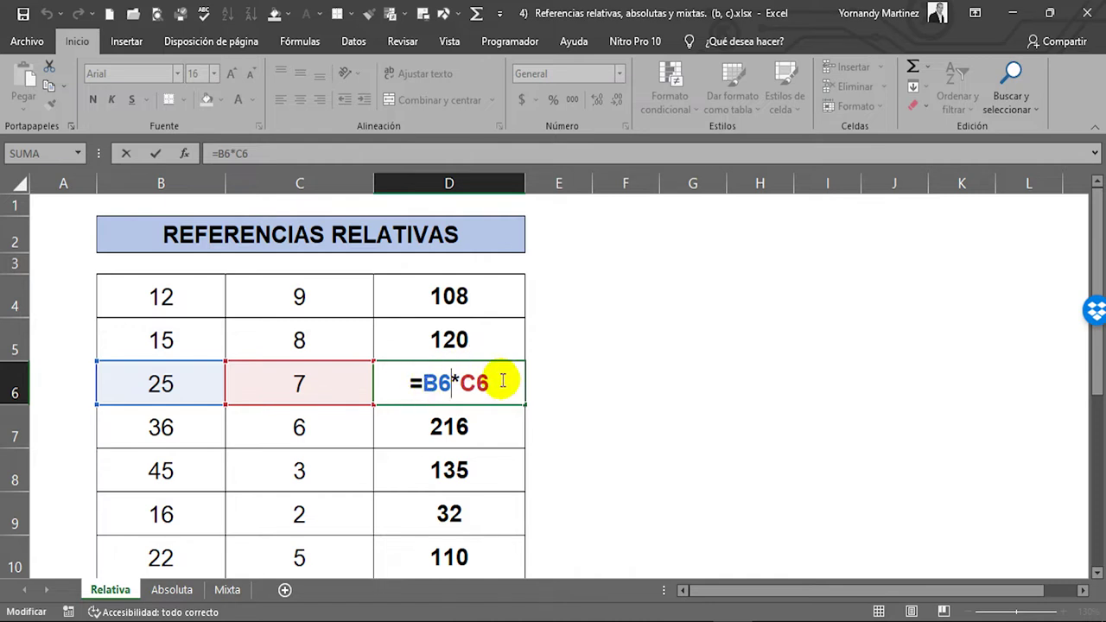
key(ctrl+Return)
double_click(450, 505)
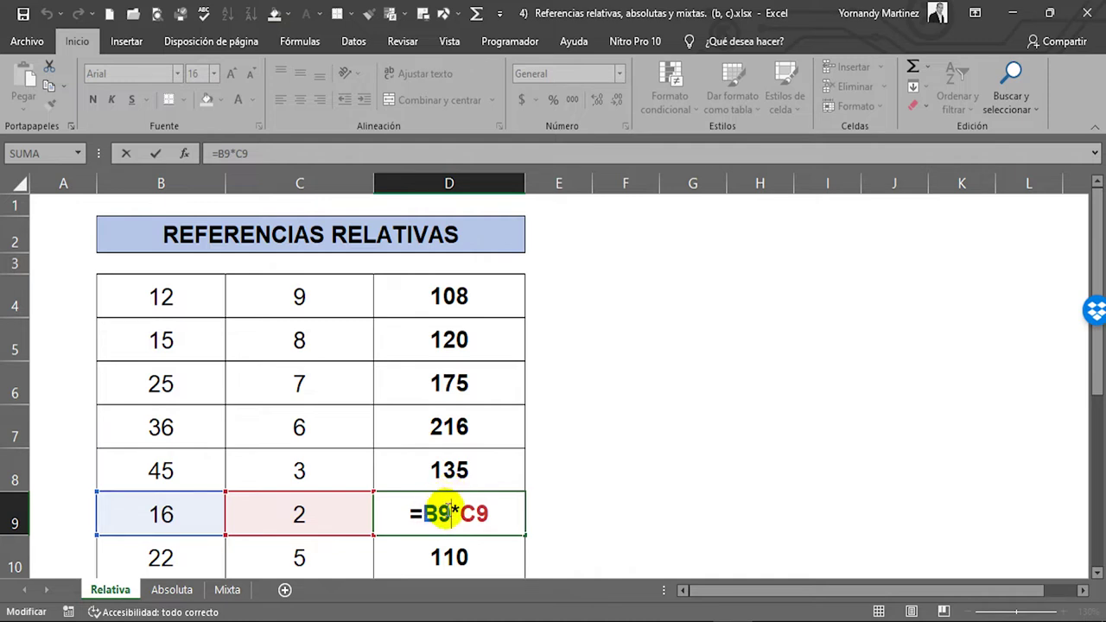
key(ctrl+Return)
Compare the row references in the D4 formula with those in D9, closing both without changes.
click(472, 292)
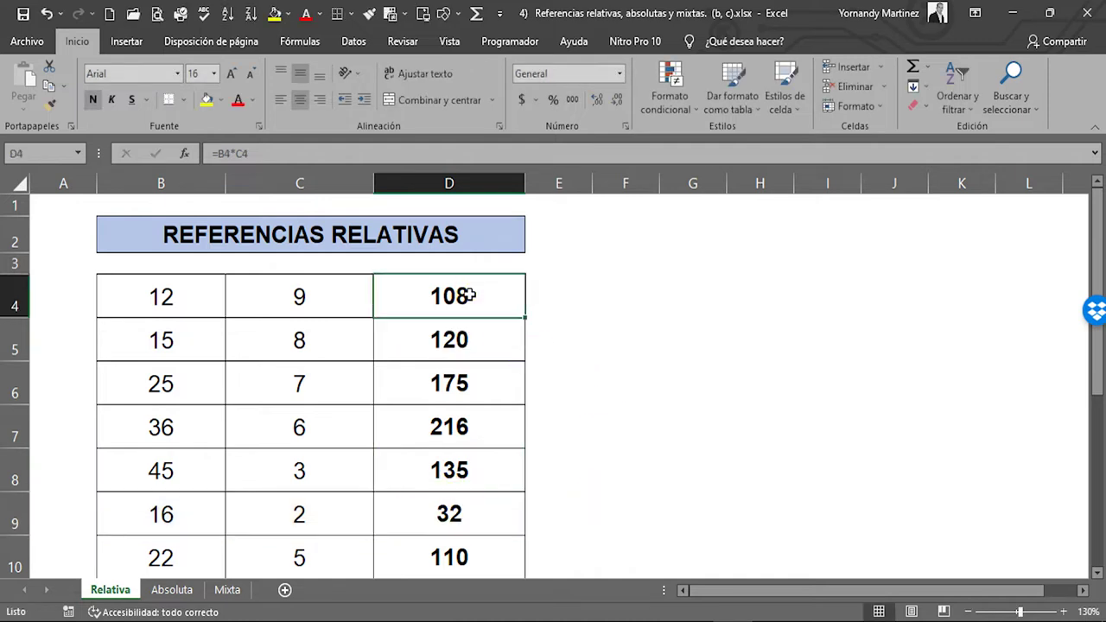
double_click(469, 295)
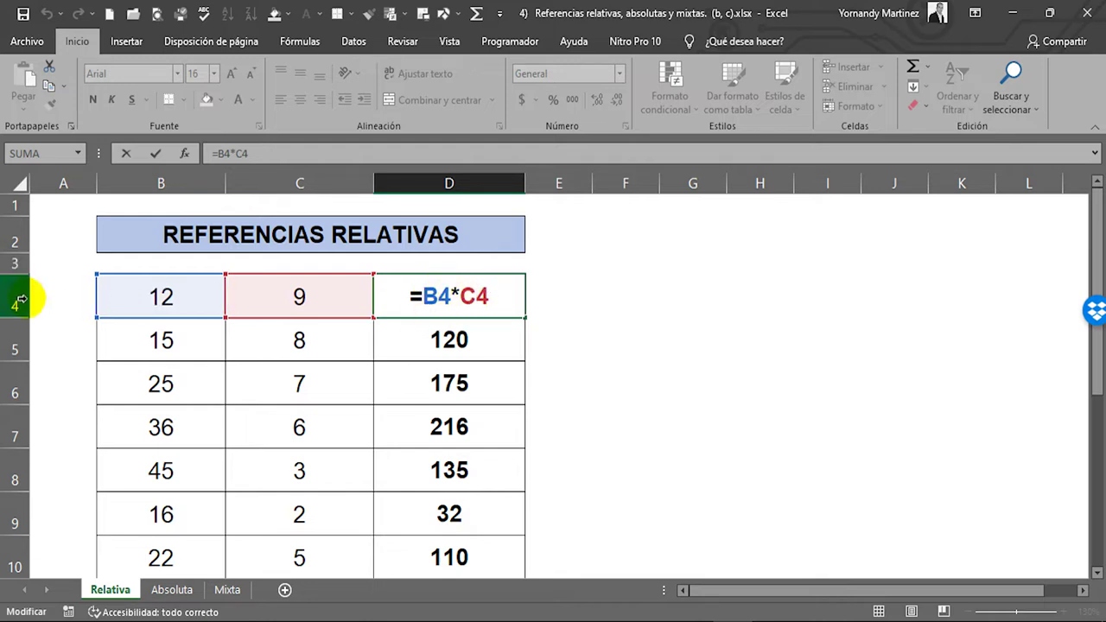
key(ctrl+Return)
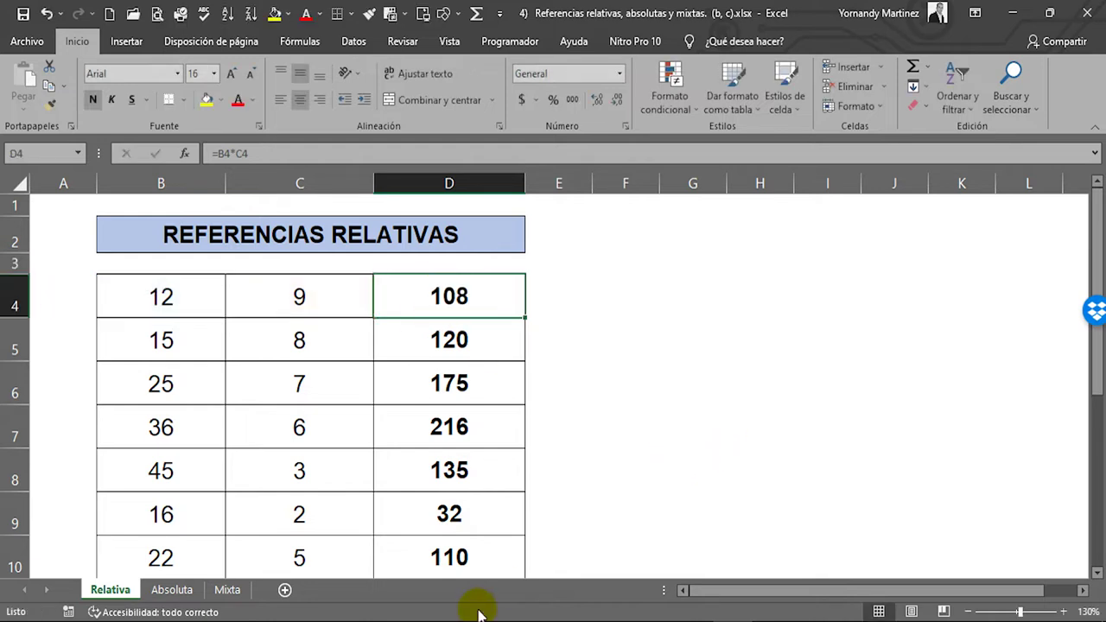
double_click(449, 515)
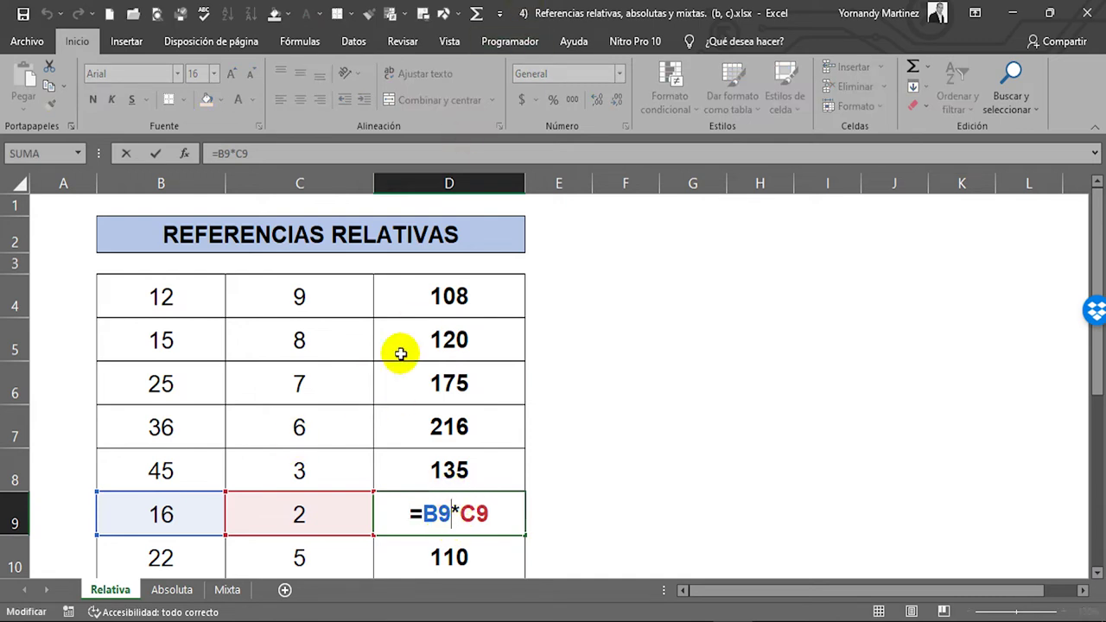
key(ctrl+Return)
Check the formula in the last result cell, D15, and inspect the references in D6 without editing it.
scroll(449, 346, down, 4)
scroll(449, 374, down, 1)
click(482, 307)
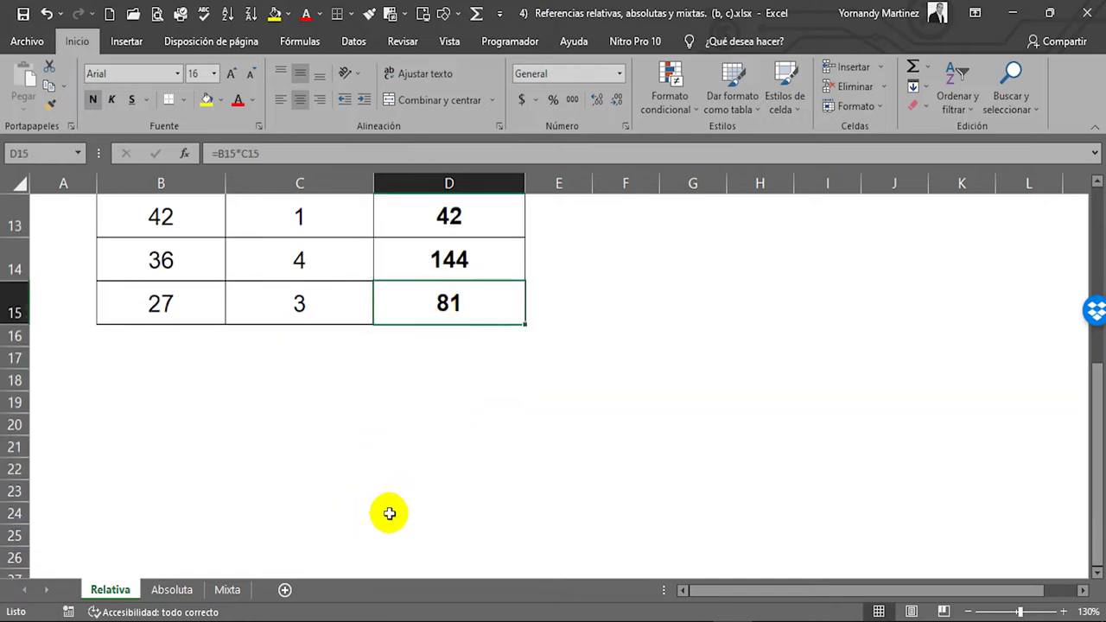
scroll(469, 290, up, 3)
double_click(459, 292)
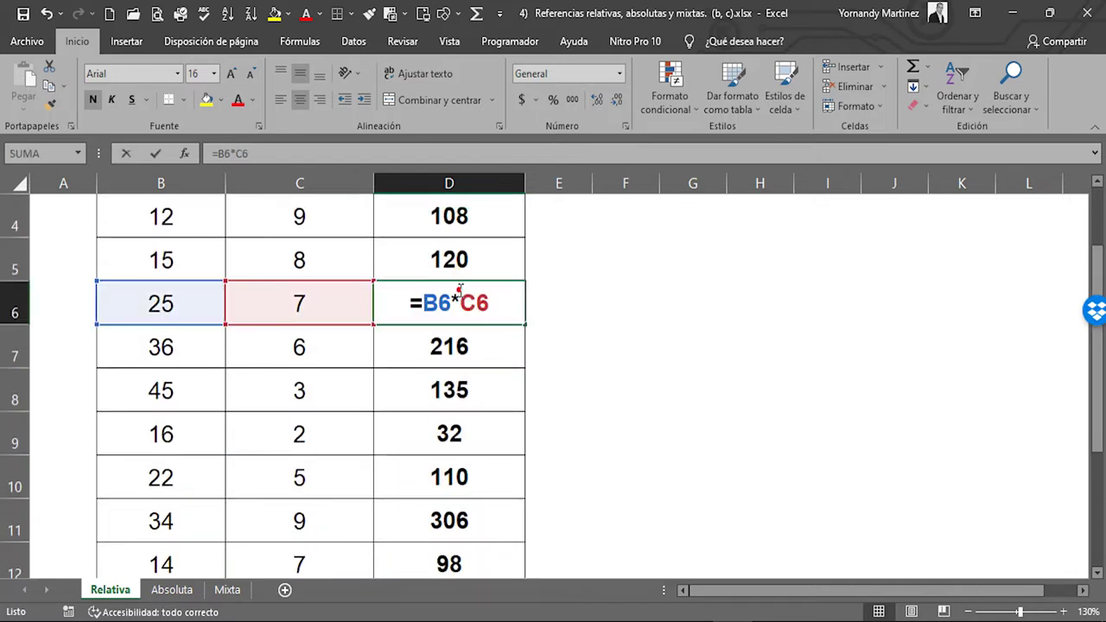
key(Escape)
Open the D4 formula, highlight its B4*C4 expression to examine the relative references, and close it without changes.
scroll(469, 346, up, 1)
double_click(479, 294)
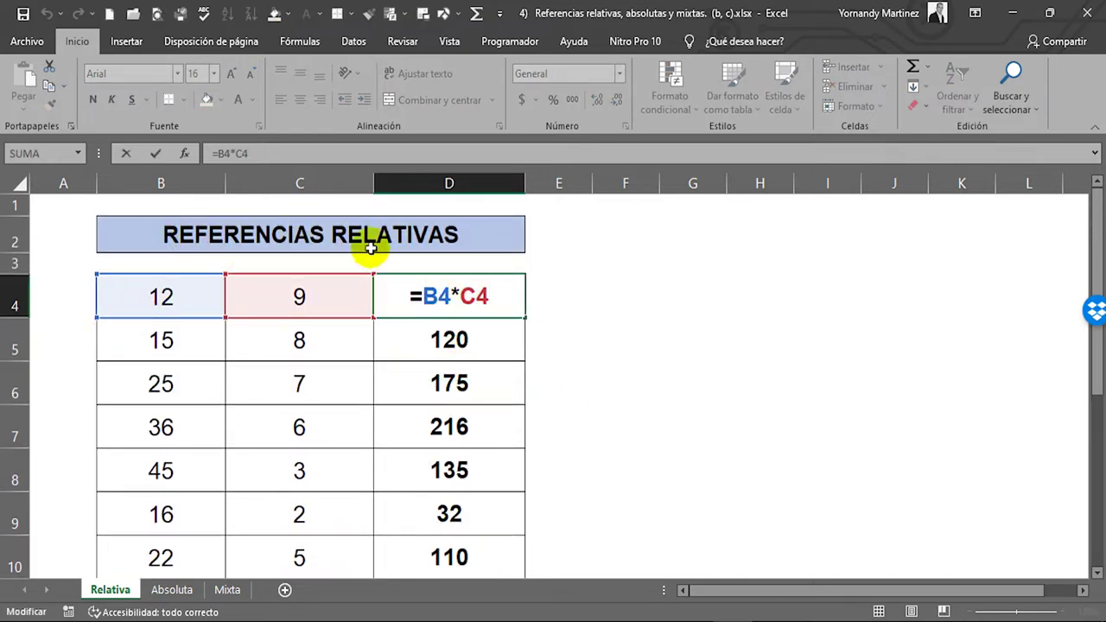
drag(434, 299, 492, 295)
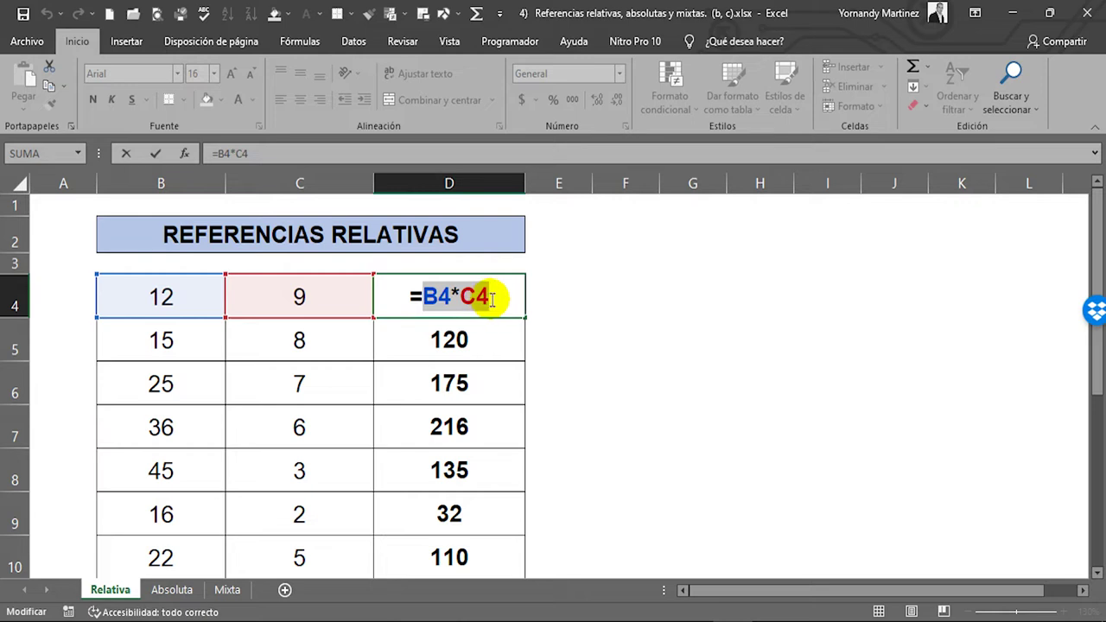
click(426, 293)
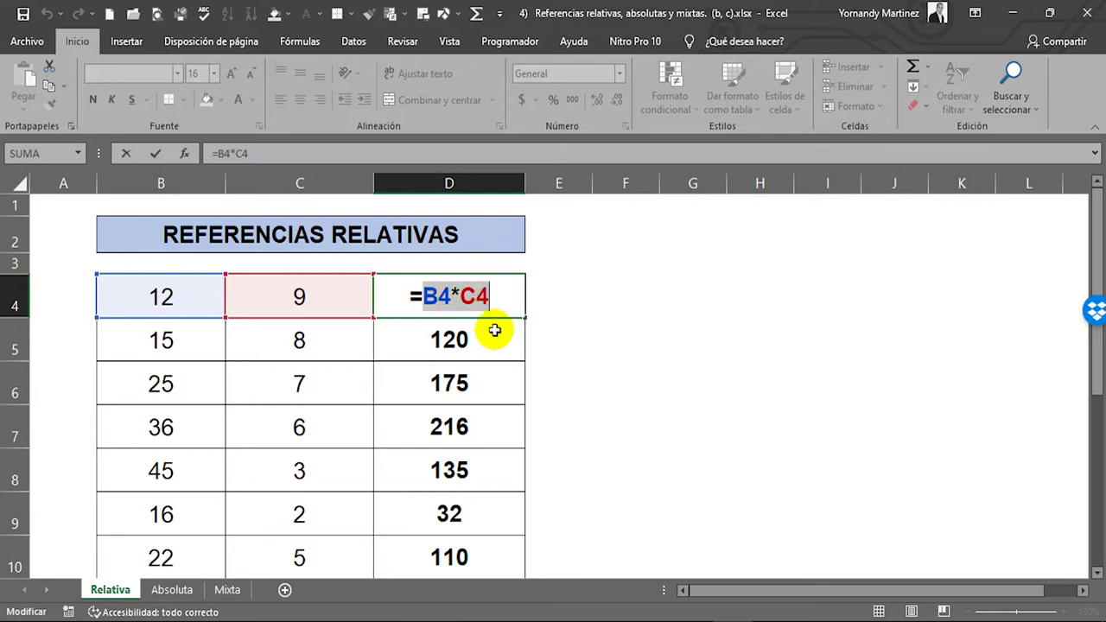
key(Escape)
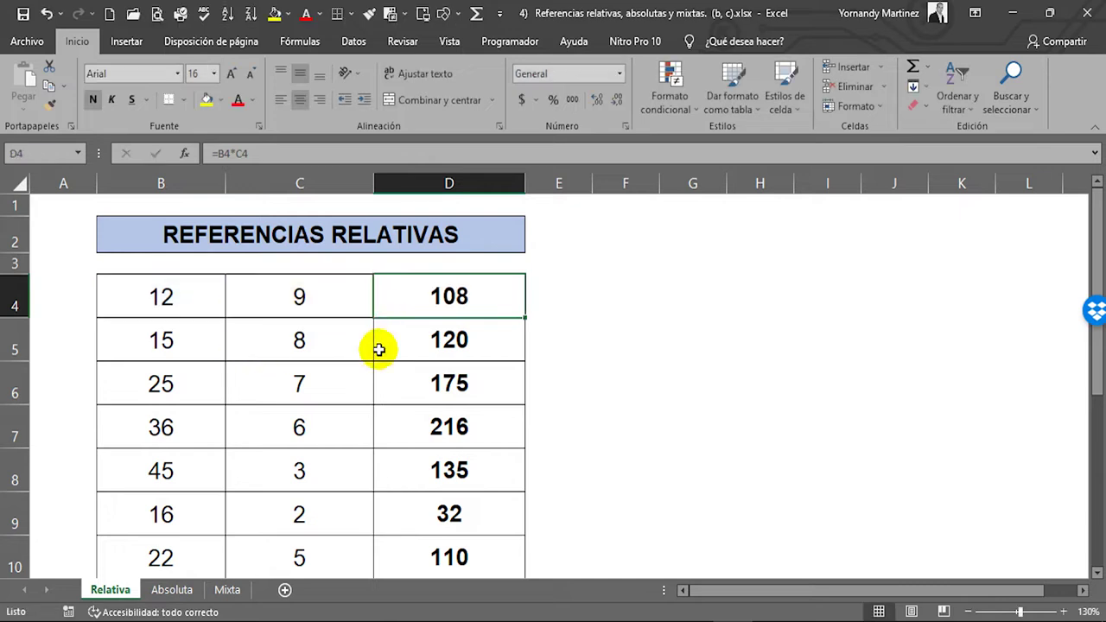
double_click(476, 306)
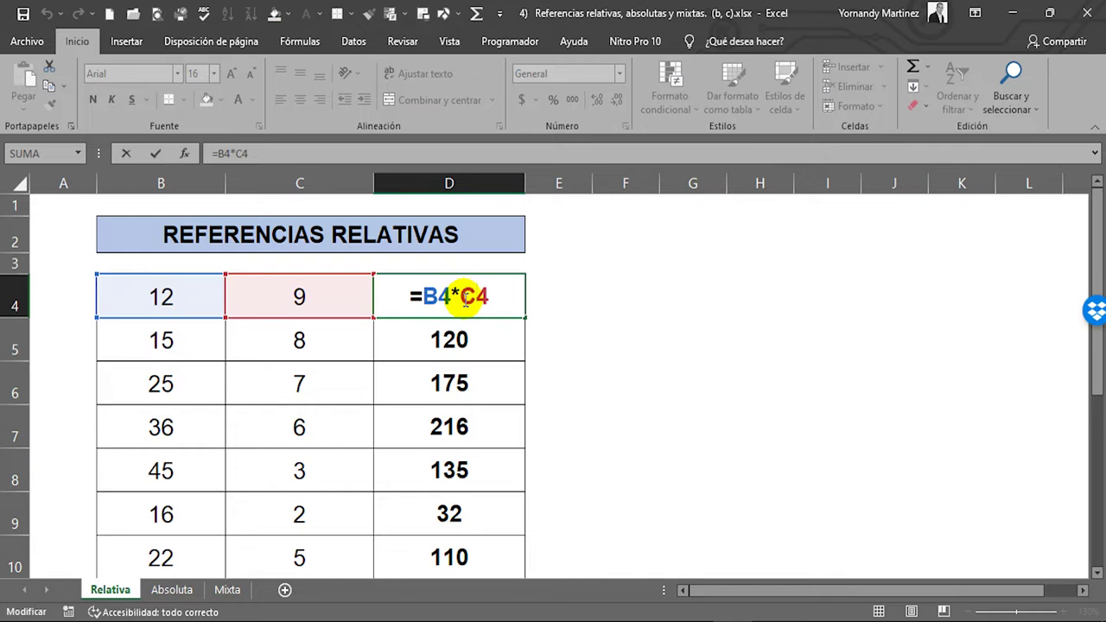
key(Escape)
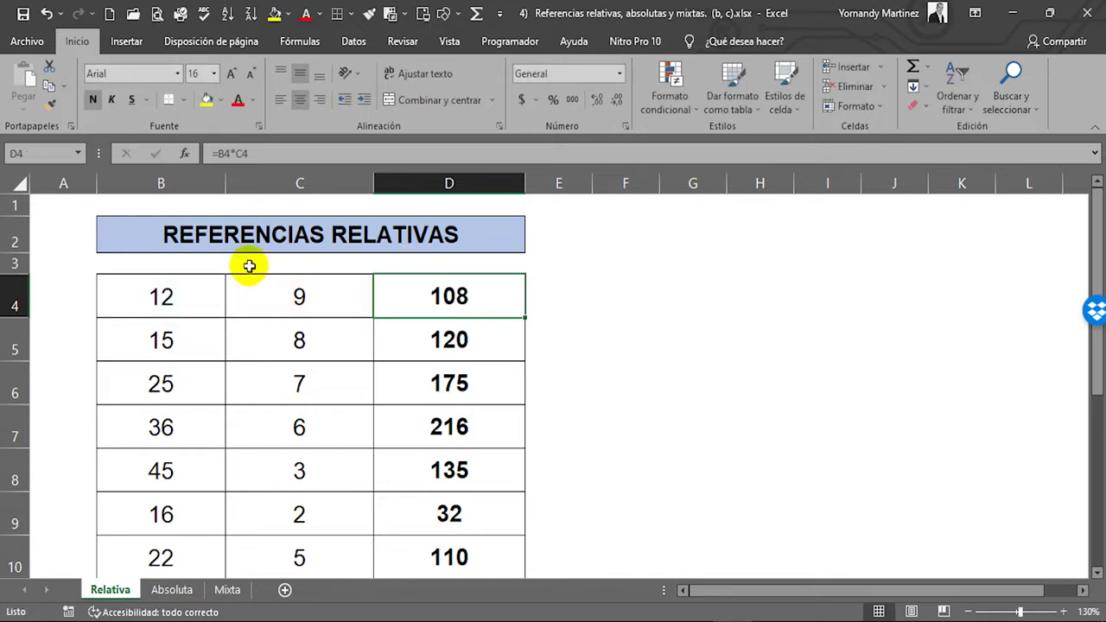
Select A1 on the Relativa sheet and switch to the Absoluta sheet to view the constant in F2.
click(57, 204)
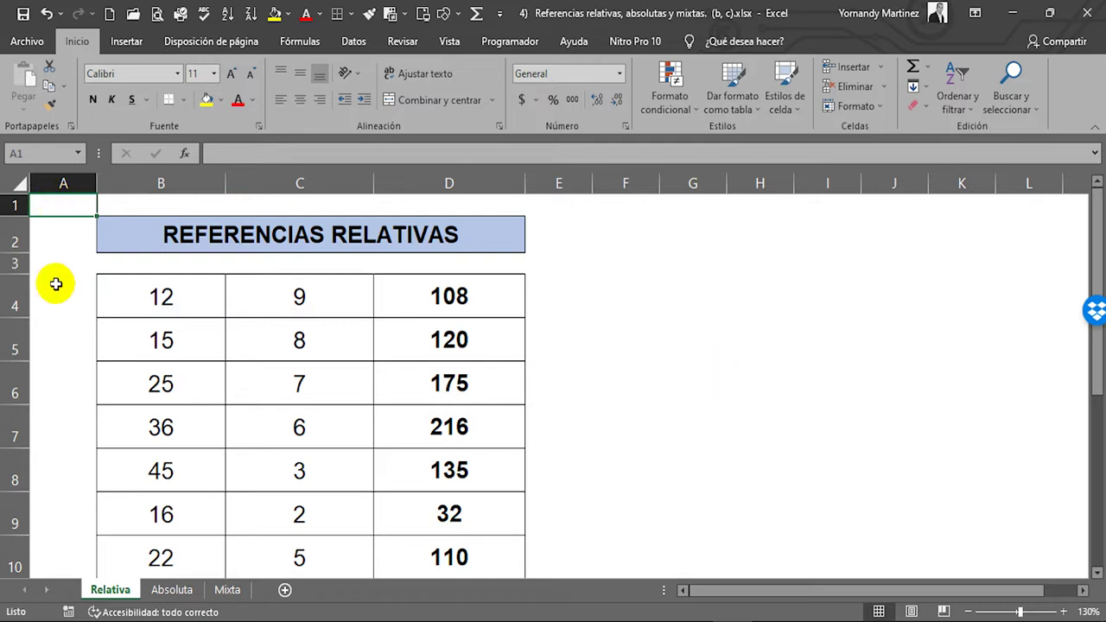
click(171, 591)
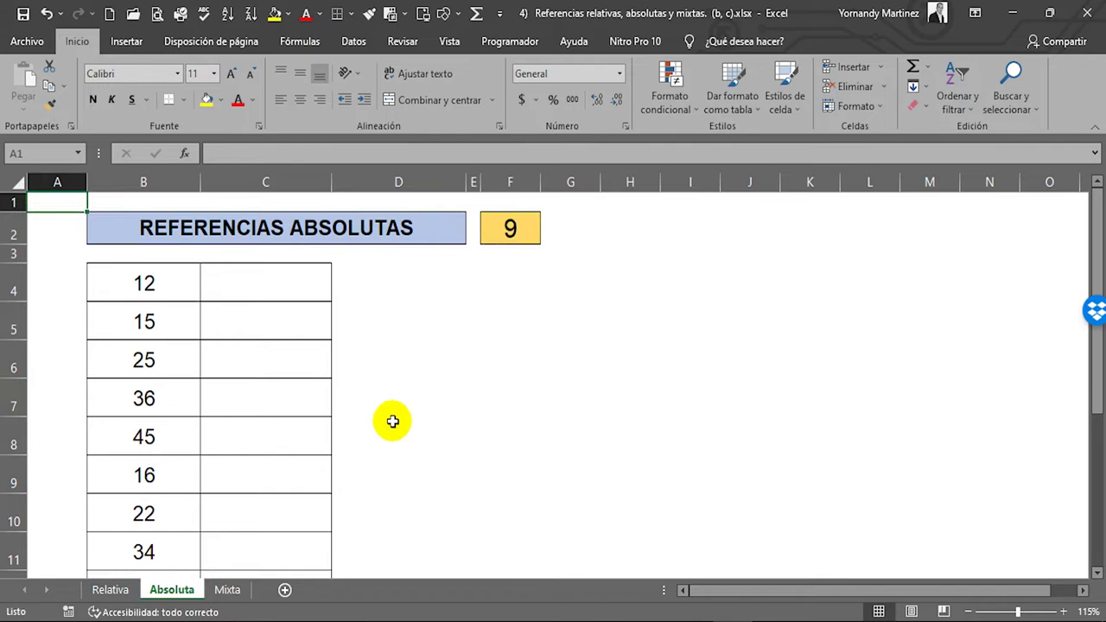
click(527, 235)
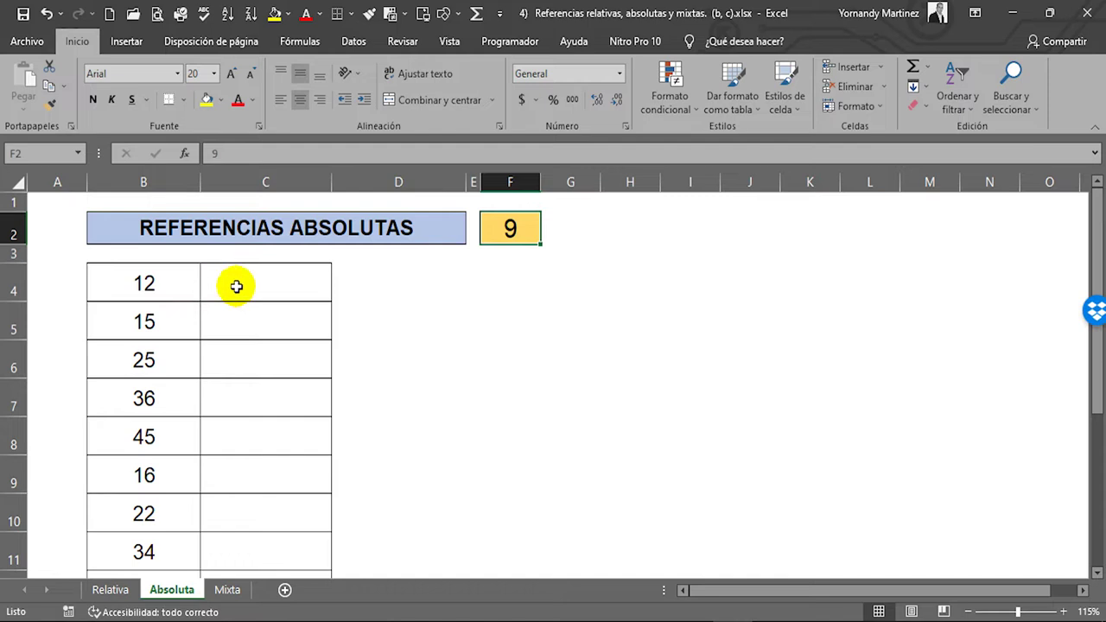
Examine the individual numbers in column B of the Absoluta sheet, between B4 and B10.
click(165, 290)
click(153, 318)
click(151, 362)
click(153, 434)
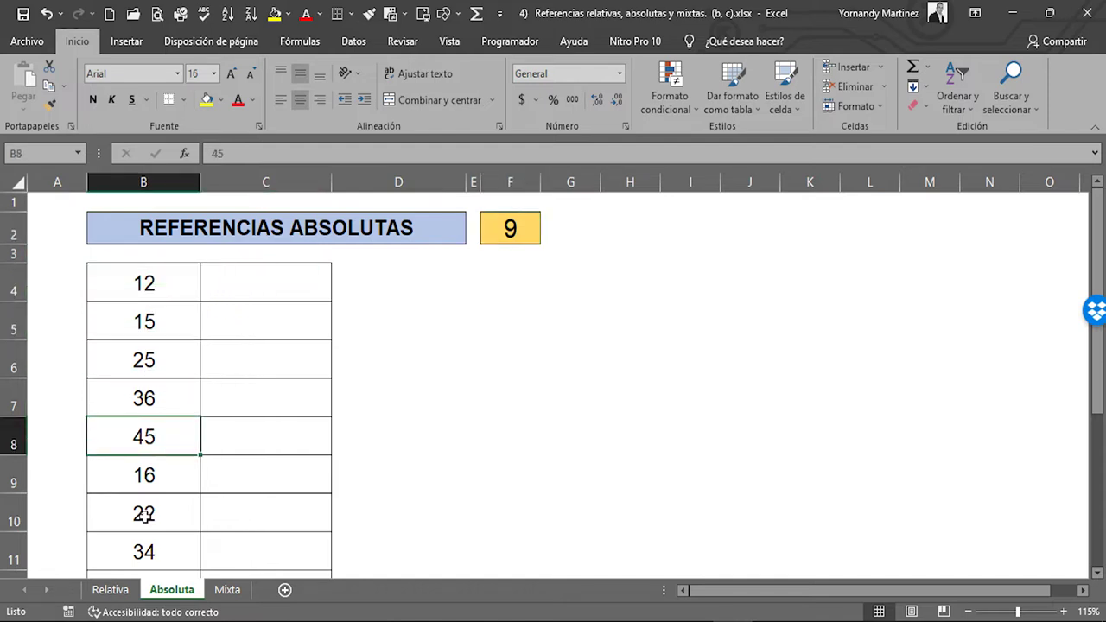
click(144, 514)
click(147, 283)
click(151, 321)
click(149, 363)
click(153, 434)
click(157, 286)
click(151, 323)
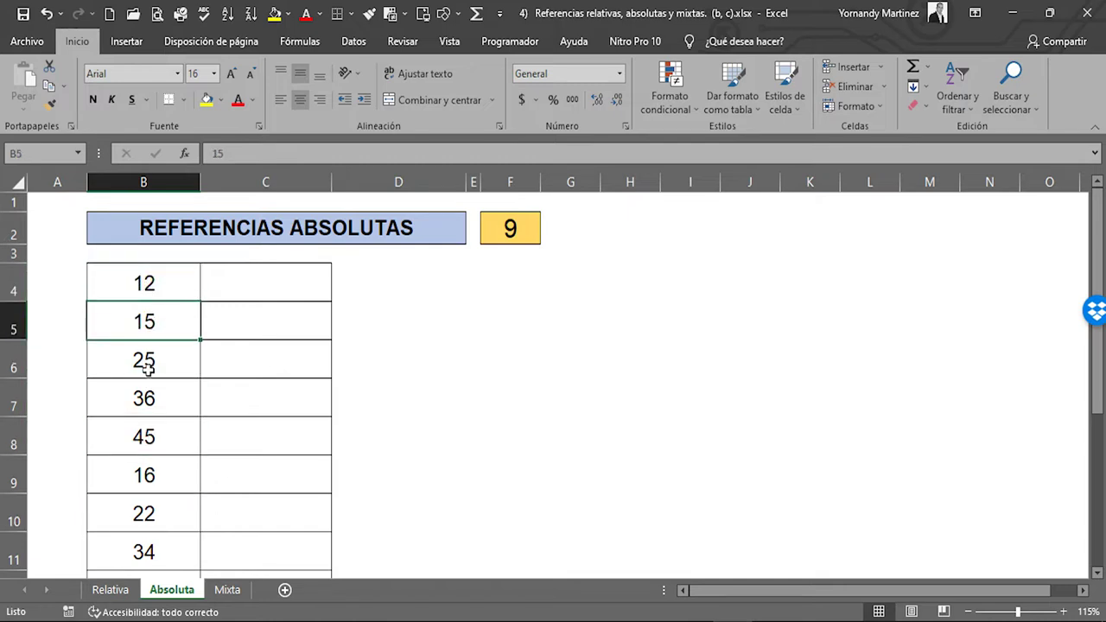
click(147, 369)
click(148, 400)
click(141, 286)
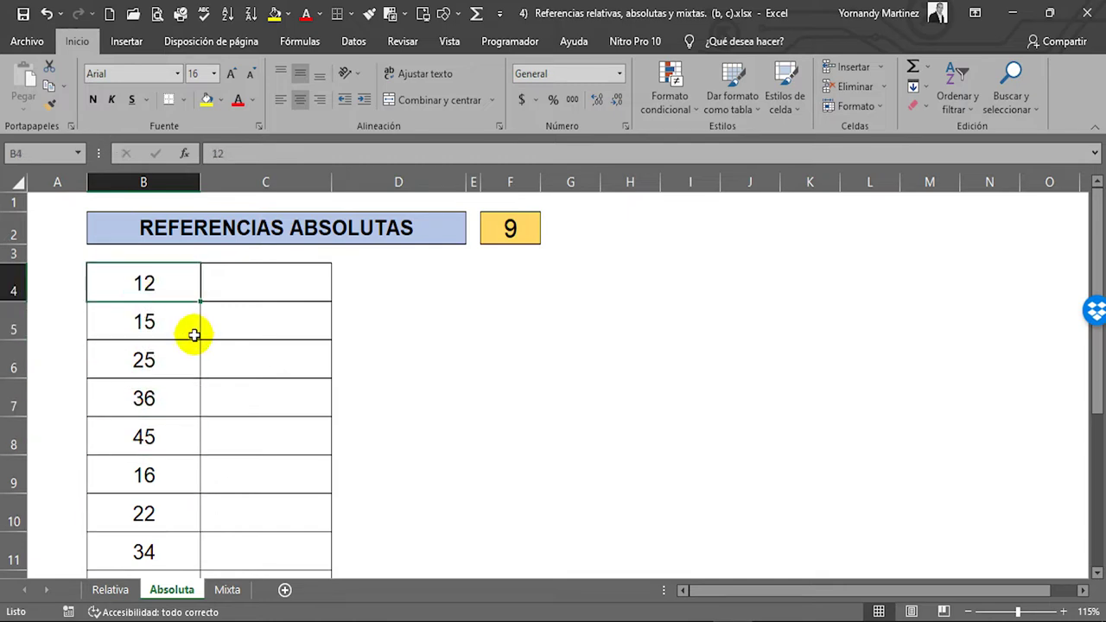
click(130, 320)
click(148, 364)
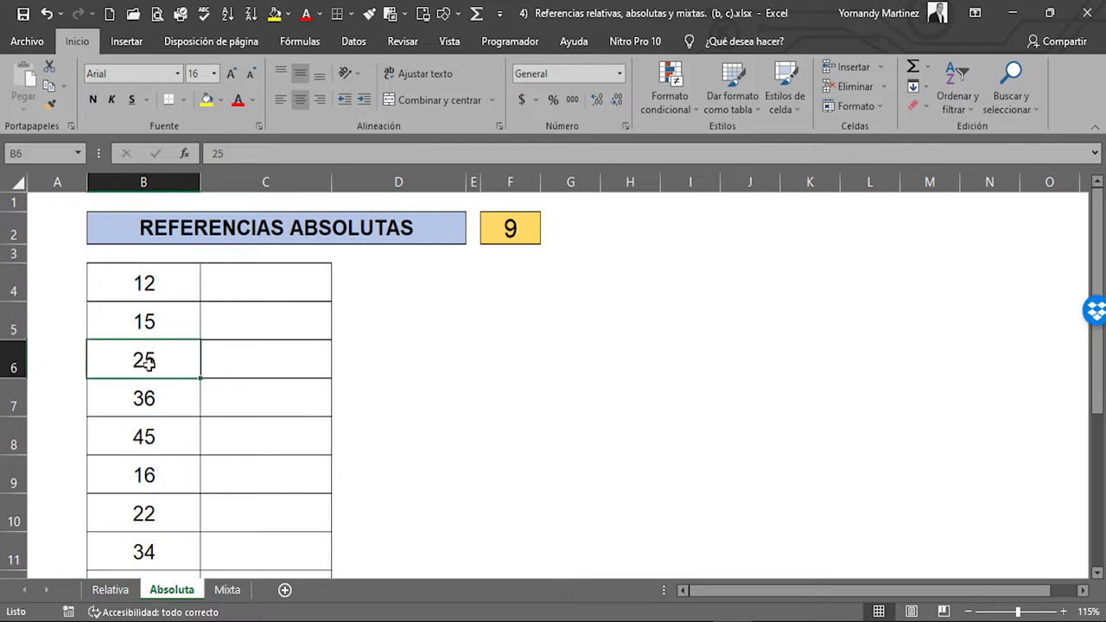
click(141, 281)
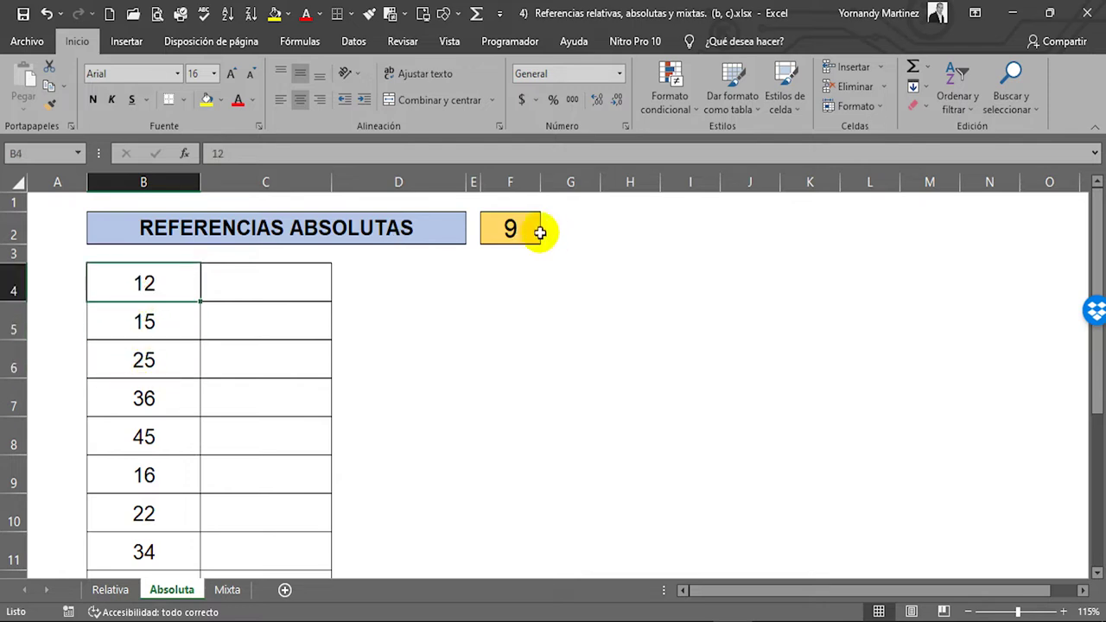
Match the constant in F2 with each of the numbers in B4 through B7 in turn.
click(511, 228)
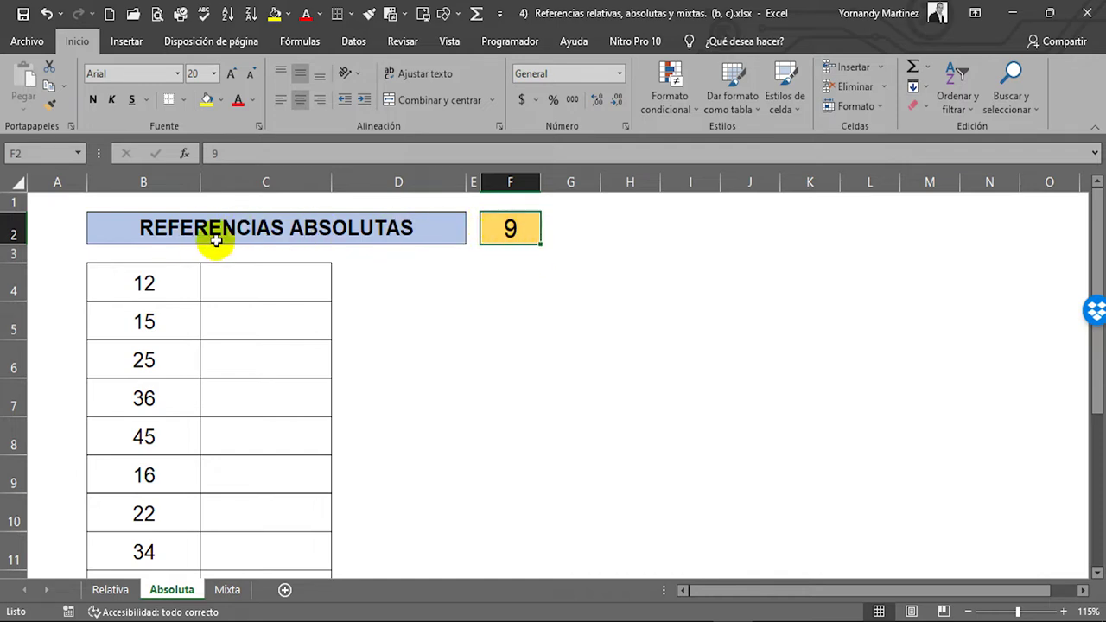
click(147, 292)
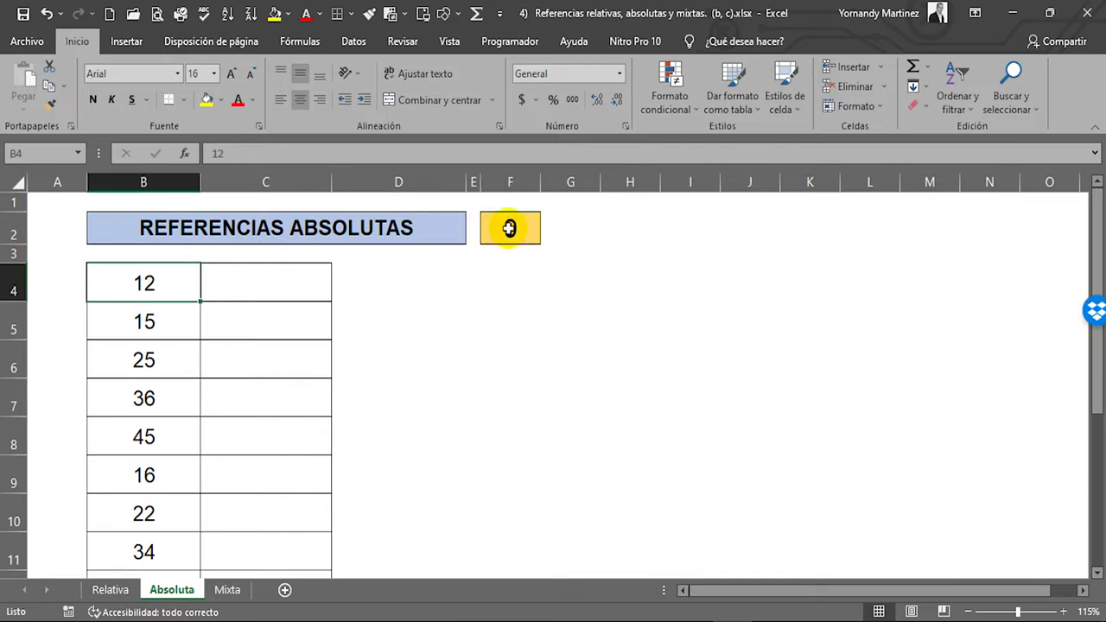
click(505, 228)
click(143, 321)
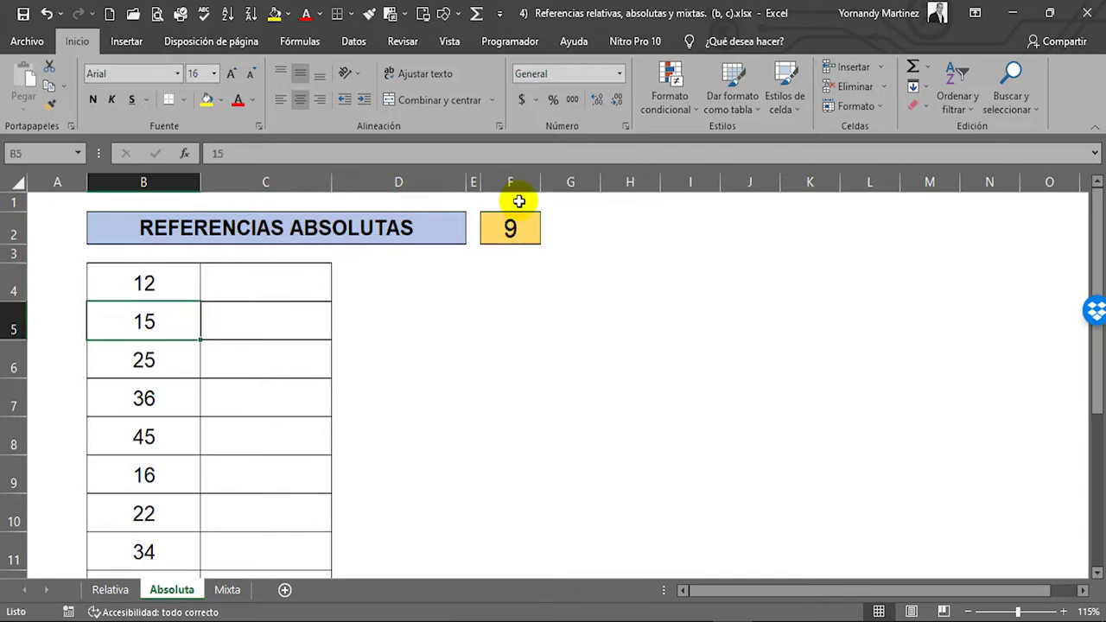
click(511, 227)
click(157, 360)
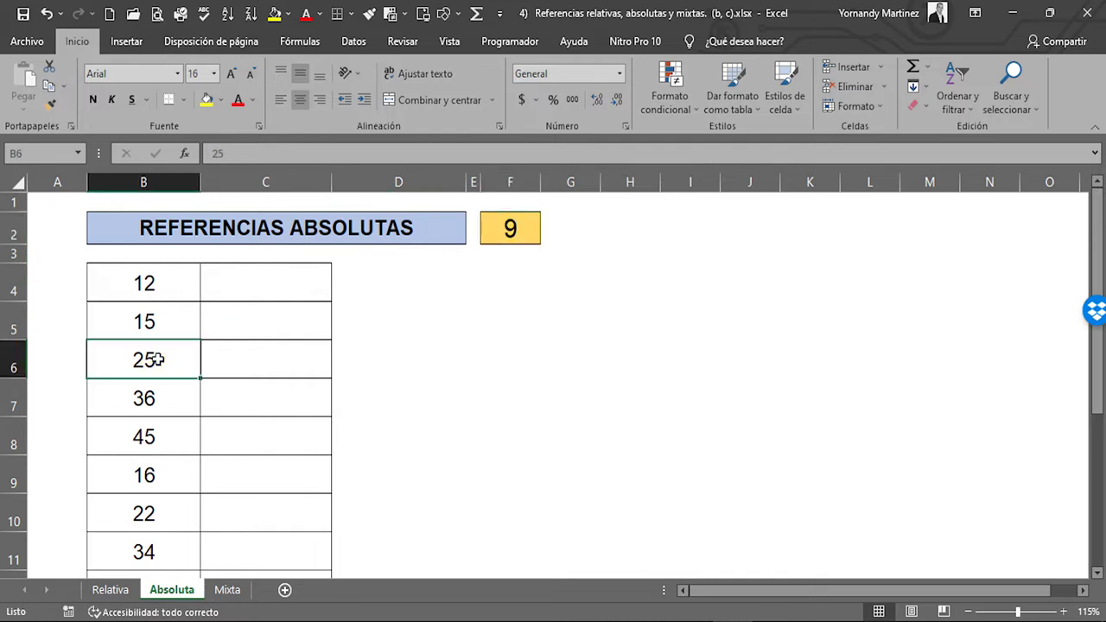
click(507, 228)
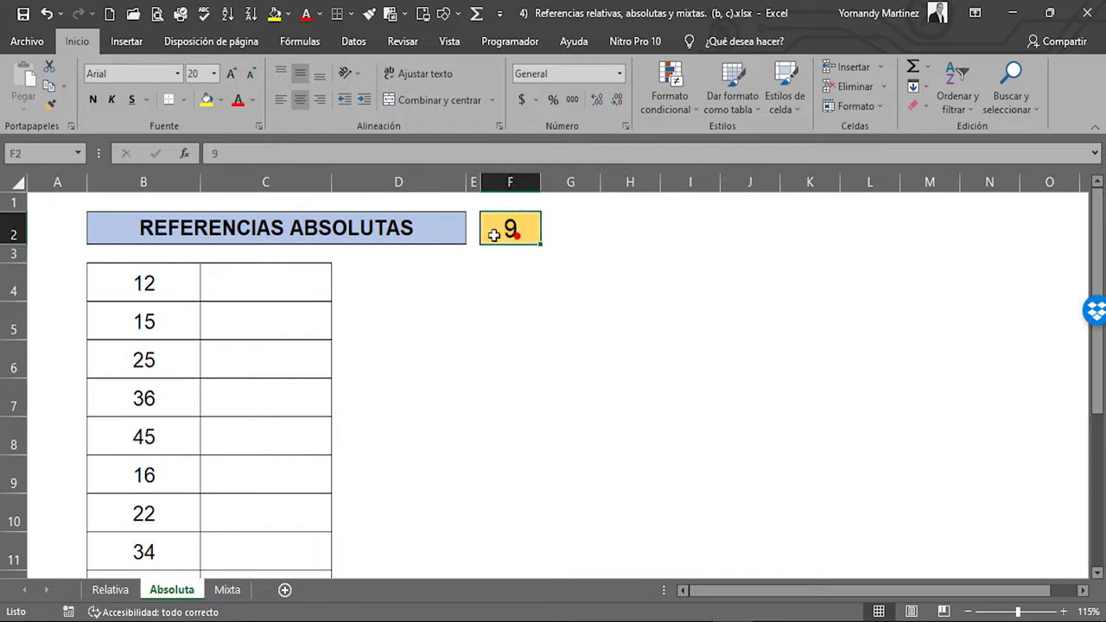
click(143, 399)
click(523, 226)
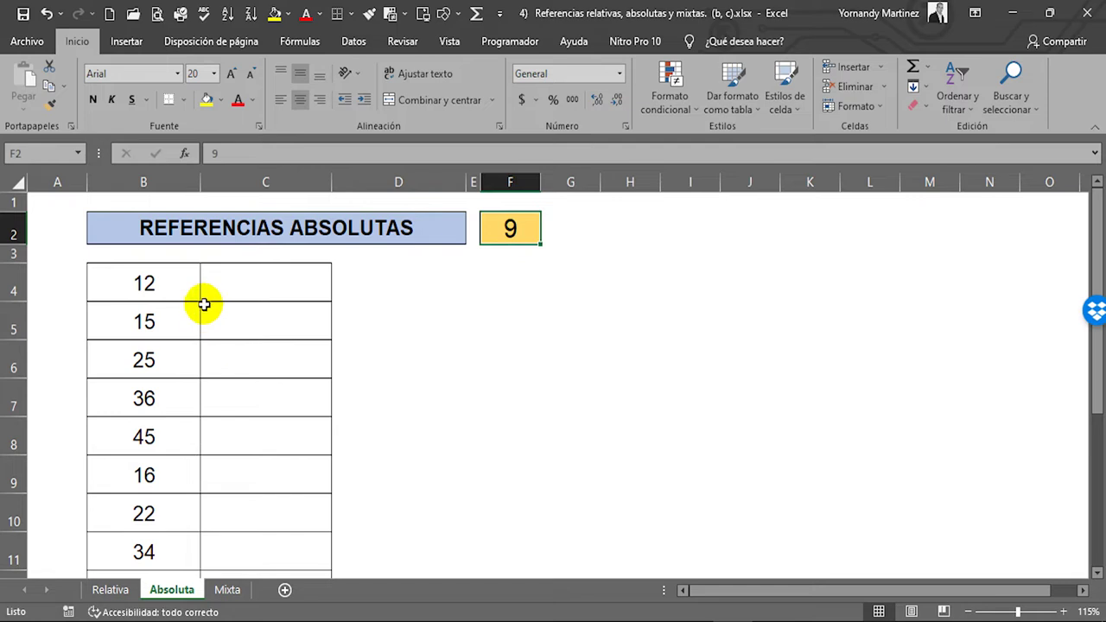
Review the numbers from B4 down to B10 one by one against the single fixed cell F2.
click(165, 286)
click(130, 328)
click(138, 362)
click(138, 390)
click(138, 436)
click(138, 474)
click(137, 511)
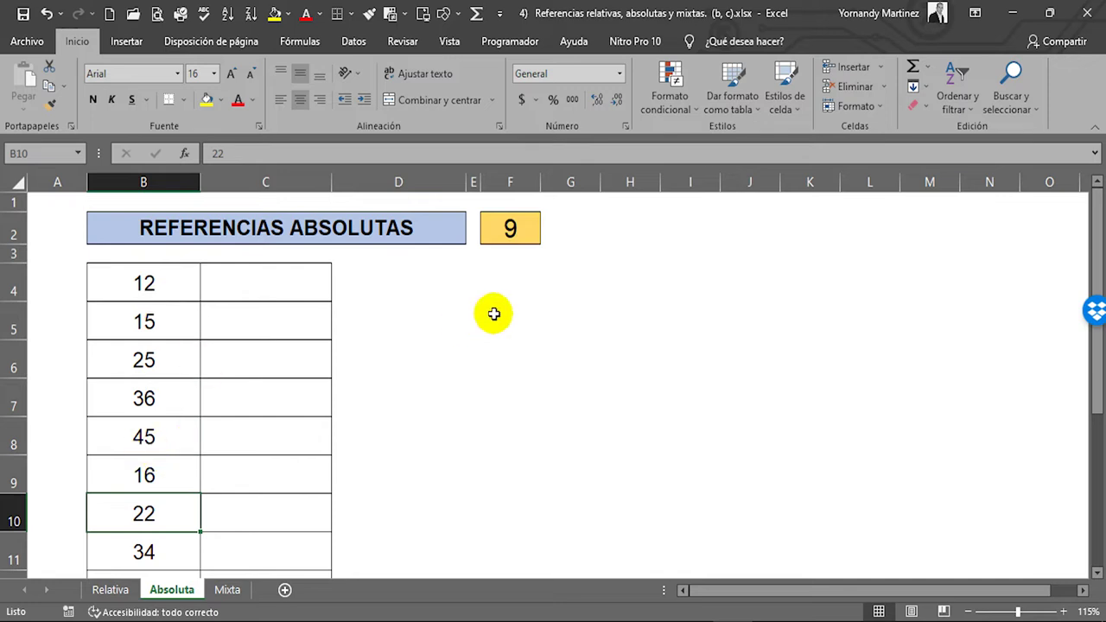
click(508, 232)
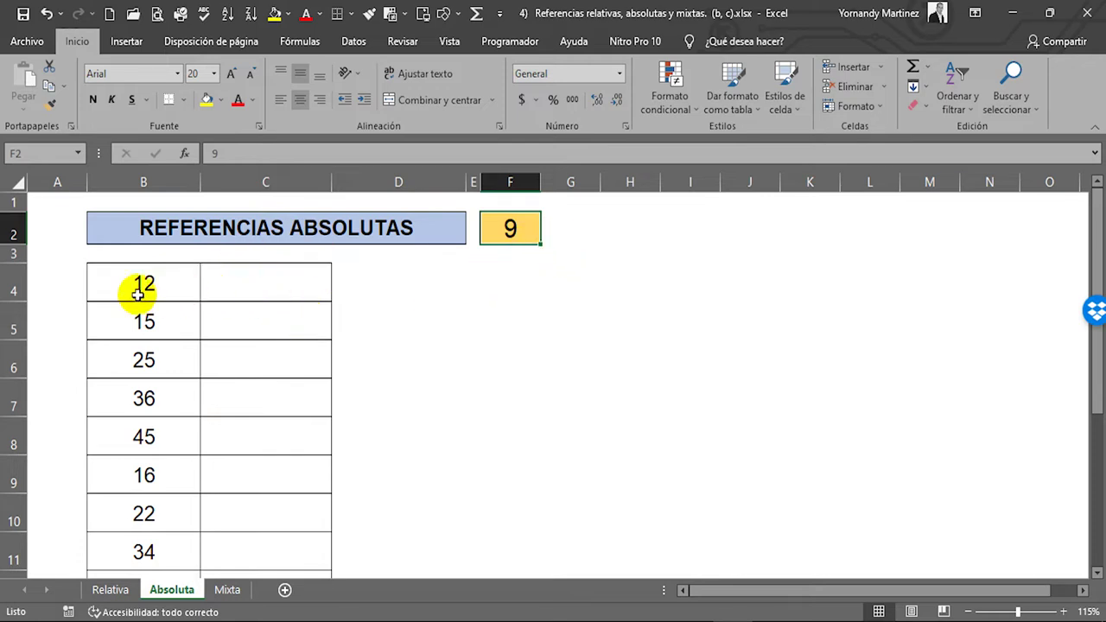
Enter the formula =B4*F2 in C4 to multiply the first number by the constant.
click(286, 288)
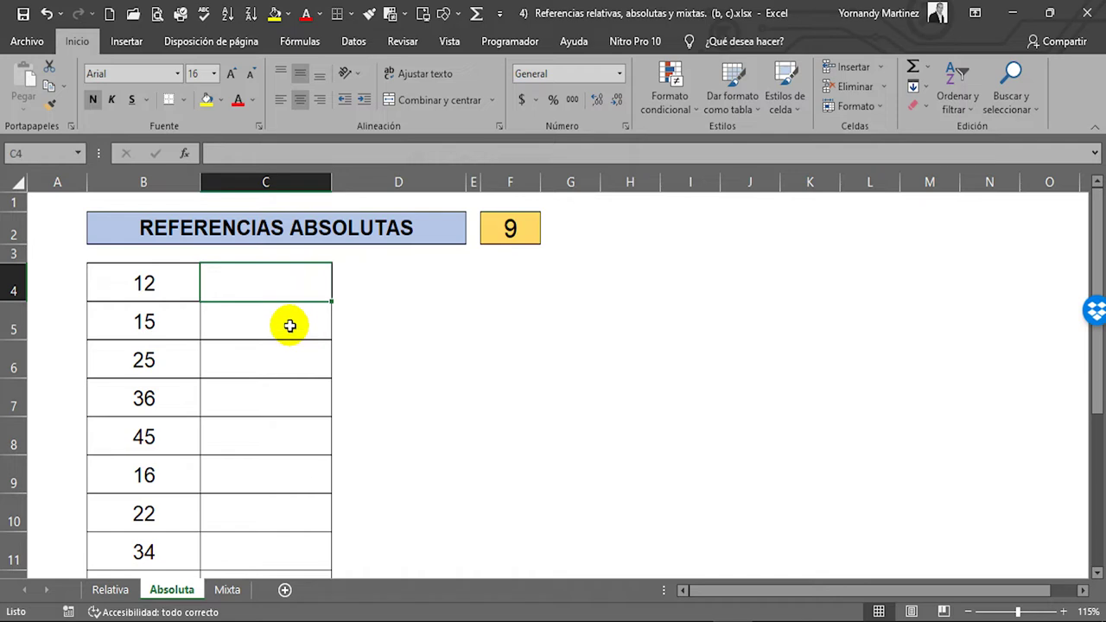
text(=)
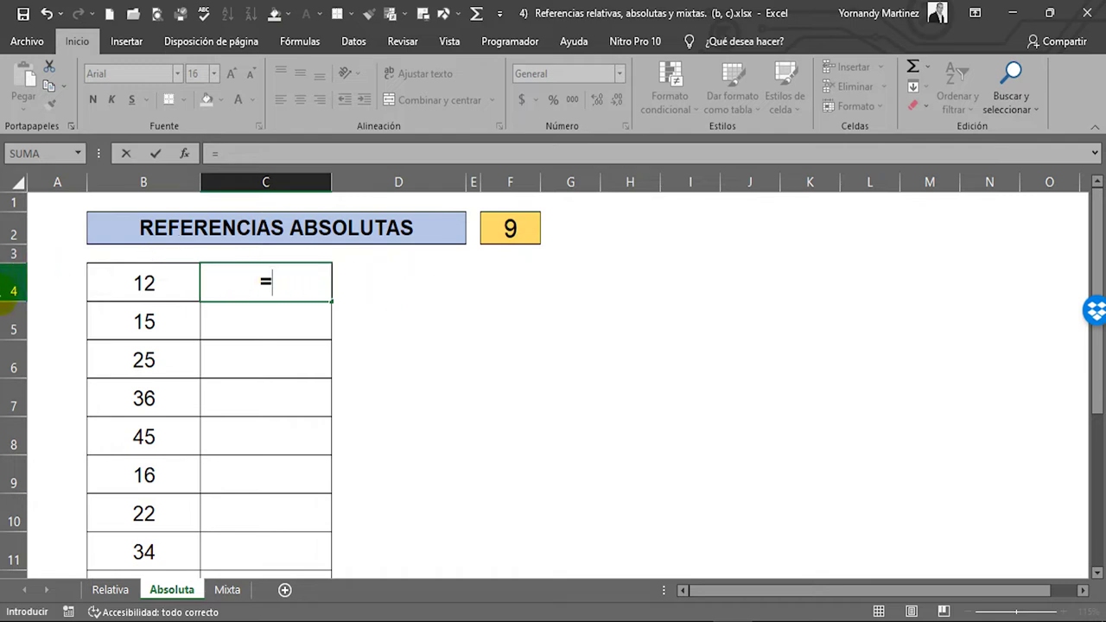
click(129, 283)
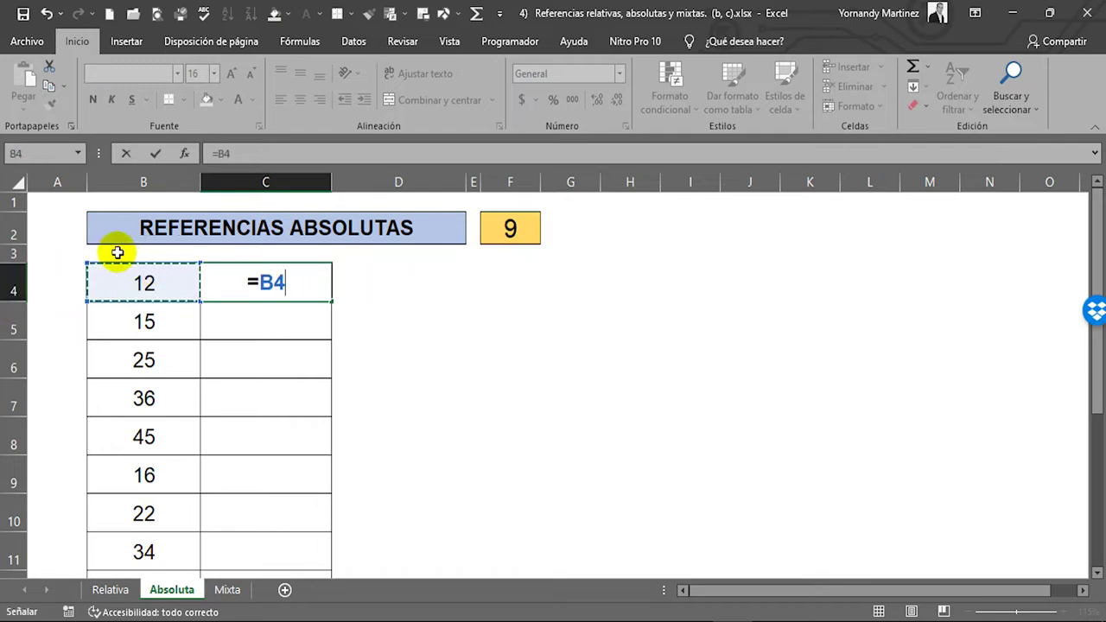
click(306, 296)
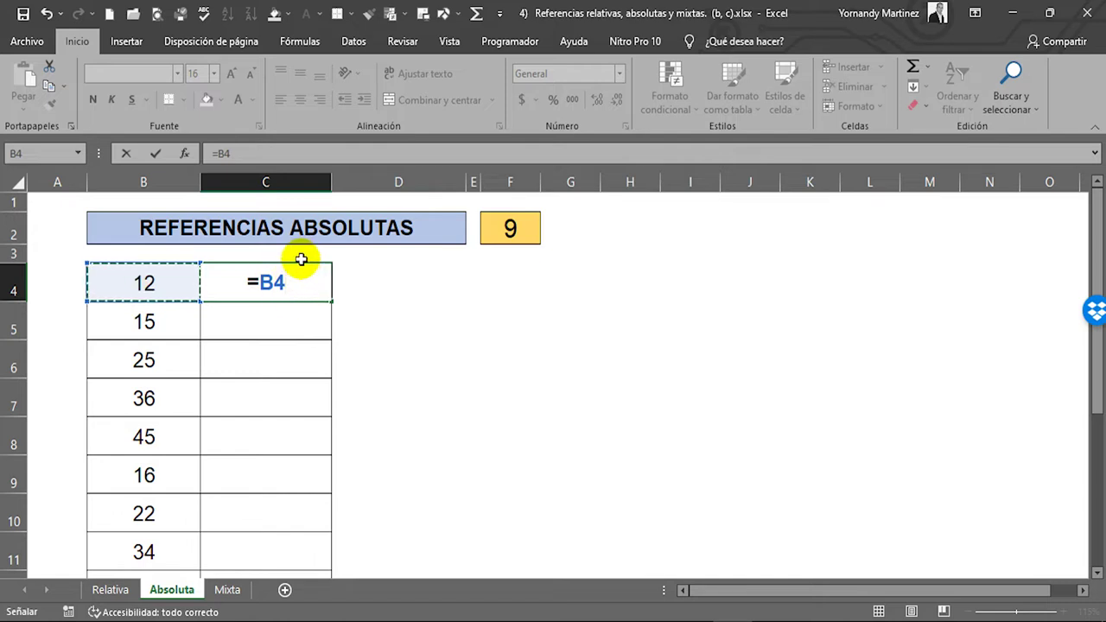
text(*)
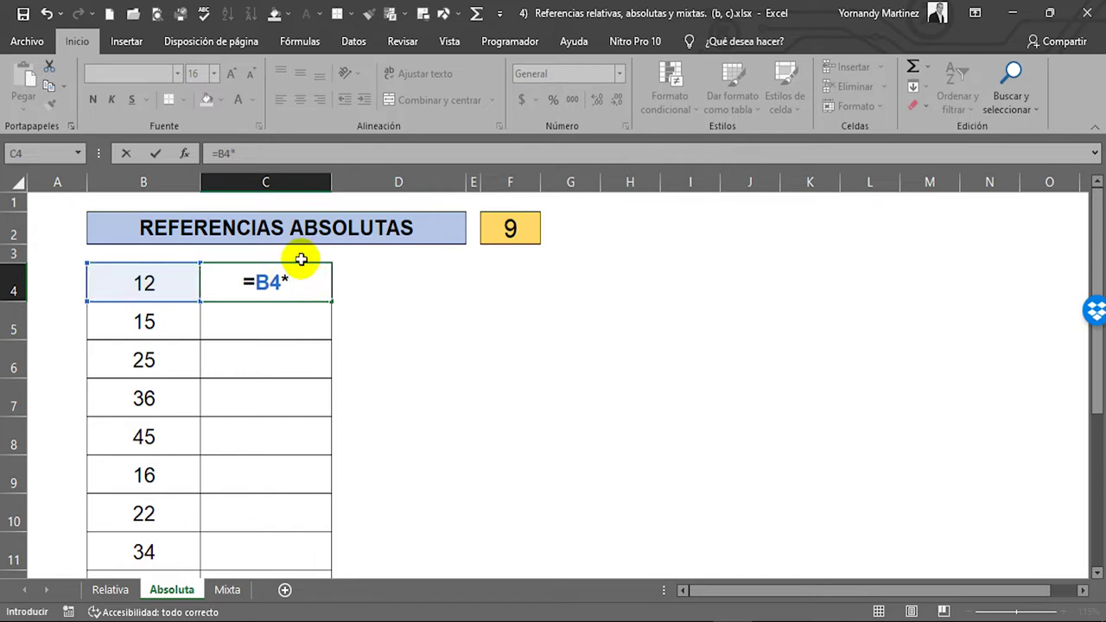
click(508, 227)
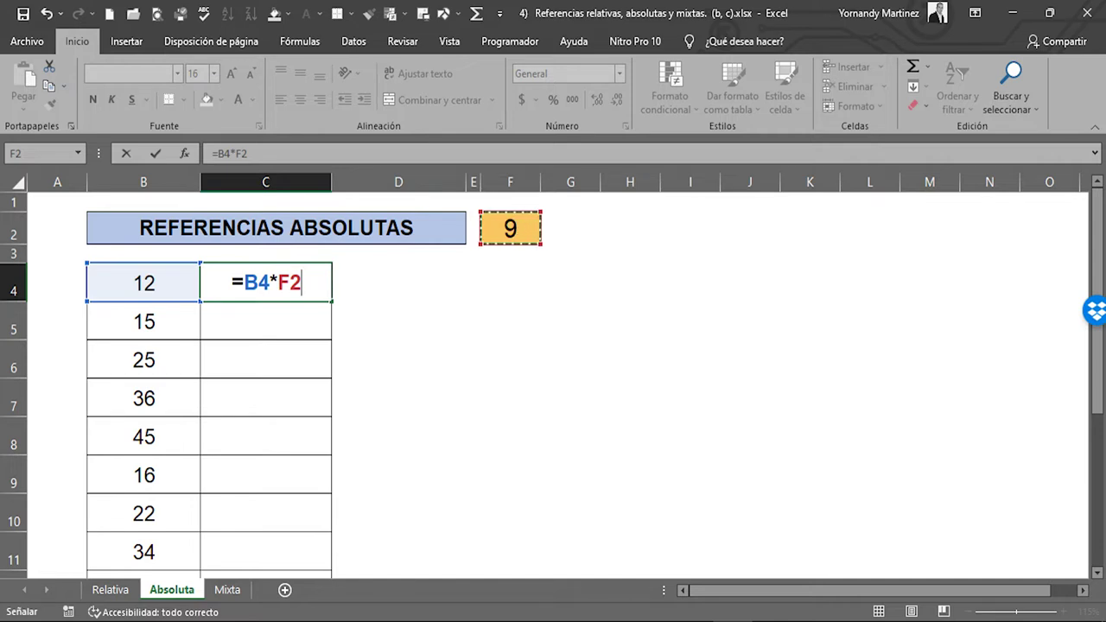
key(Return)
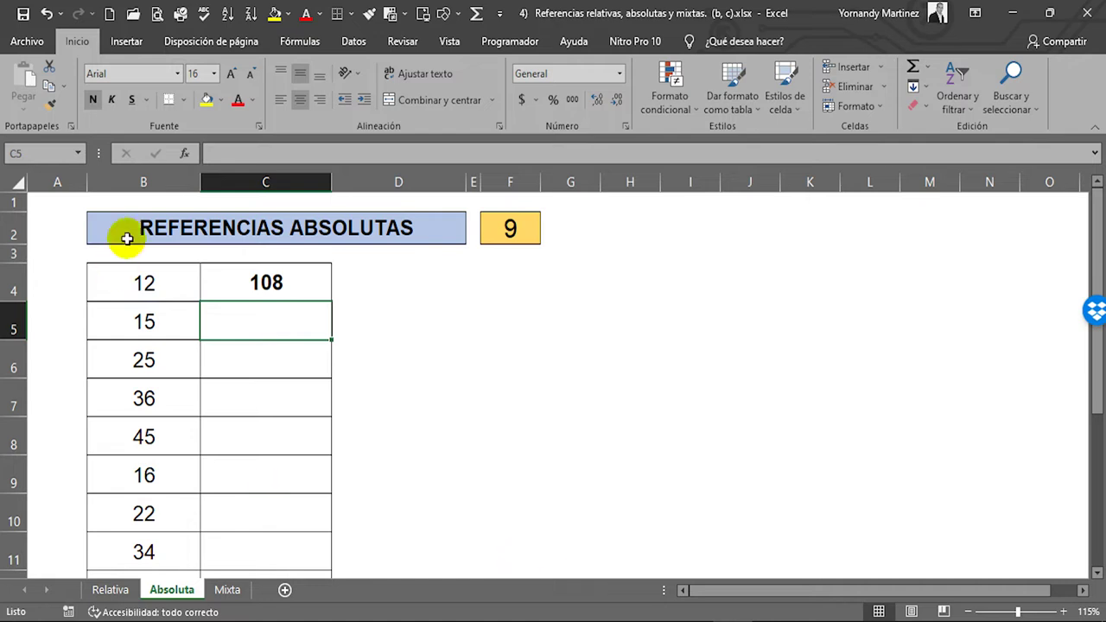
Fill the formula in C4 down column C alongside all the numbers in column B.
click(298, 282)
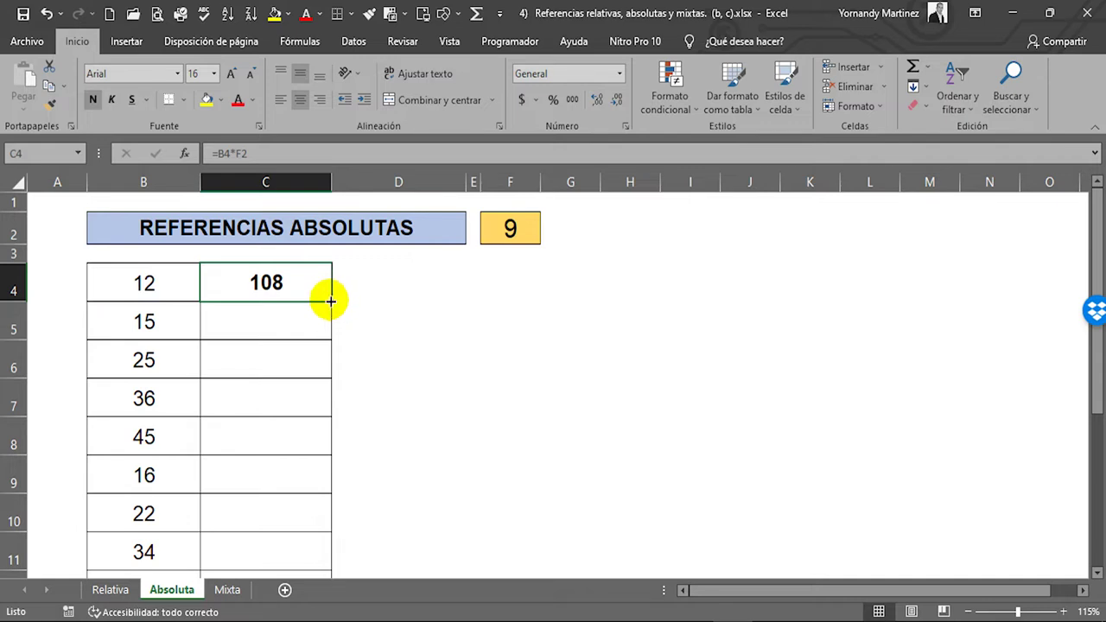
drag(330, 300, 320, 364)
drag(322, 493, 306, 521)
scroll(422, 362, up, 2)
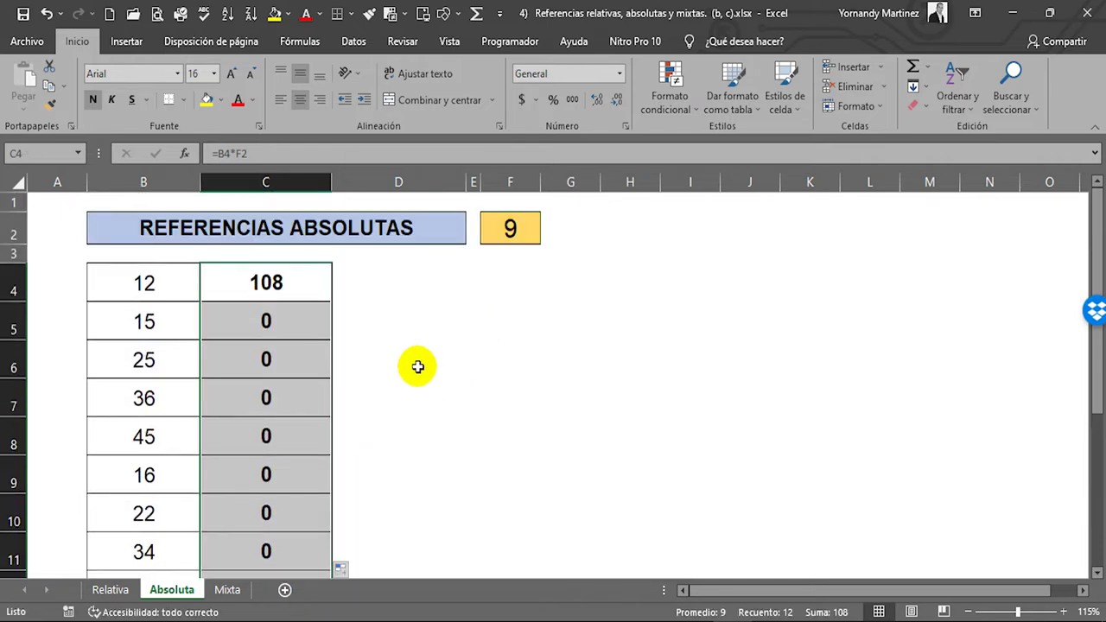
Check the copied formulas in column C from C5 down to C10 and compare them with the original in C4.
click(256, 320)
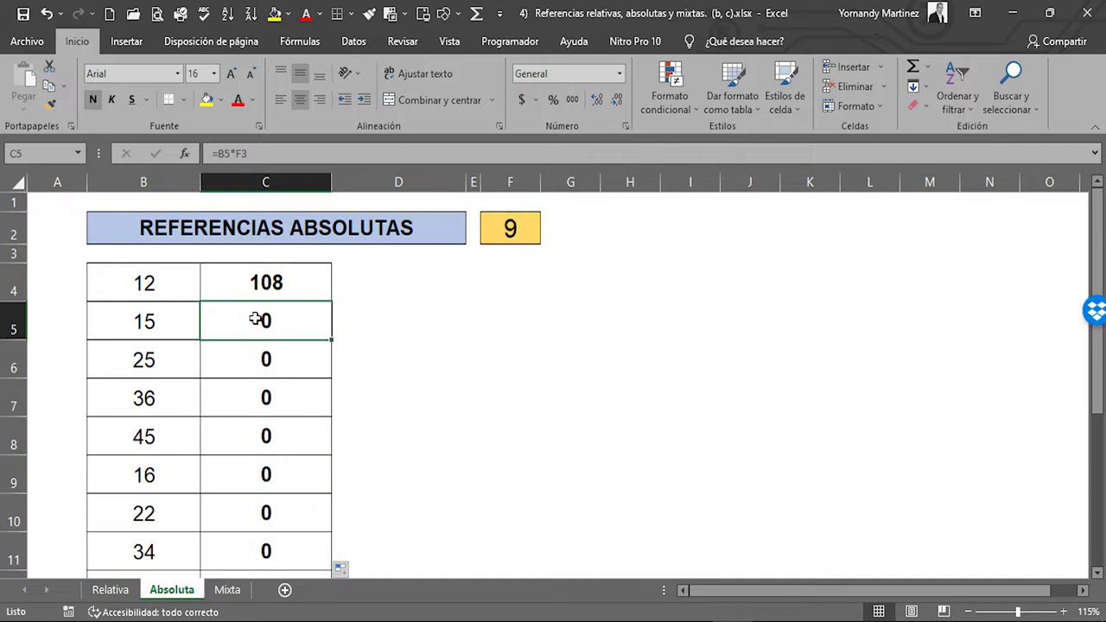
click(277, 361)
click(278, 406)
click(273, 435)
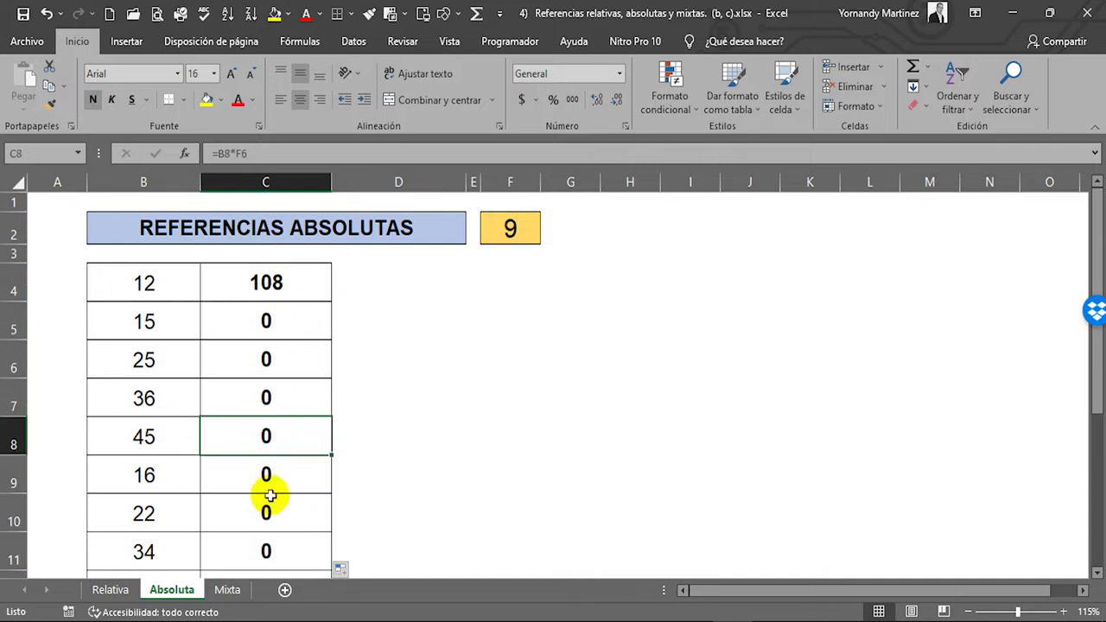
click(270, 501)
click(287, 291)
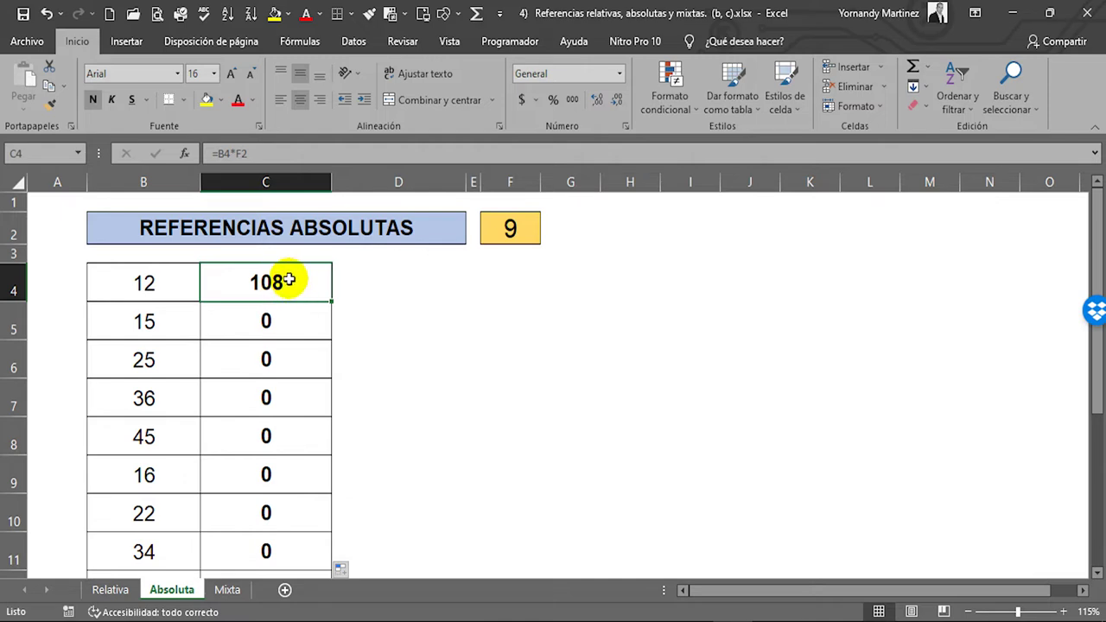
Inspect the cell references used by the formulas in C4 and C5, leaving both formulas as they are.
double_click(278, 282)
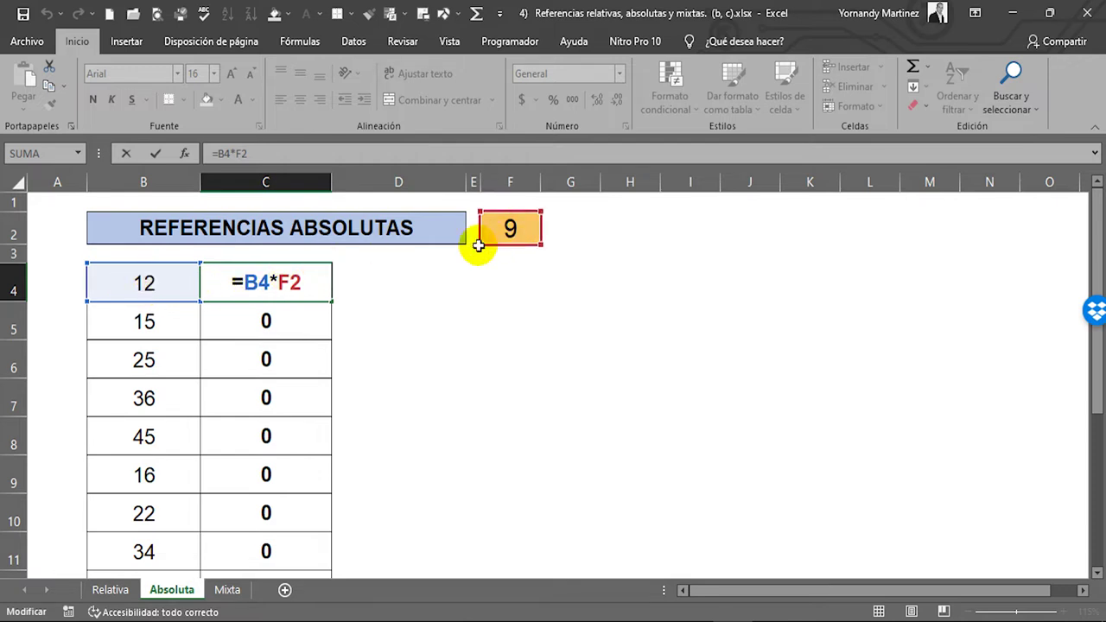
key(ctrl+Return)
click(275, 323)
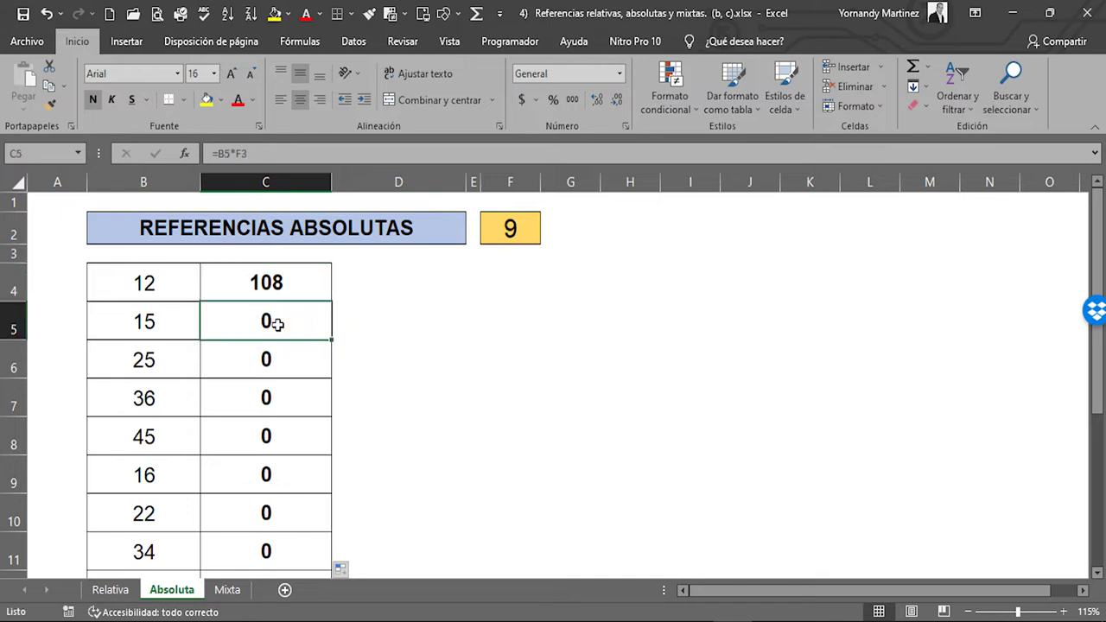
key(F2)
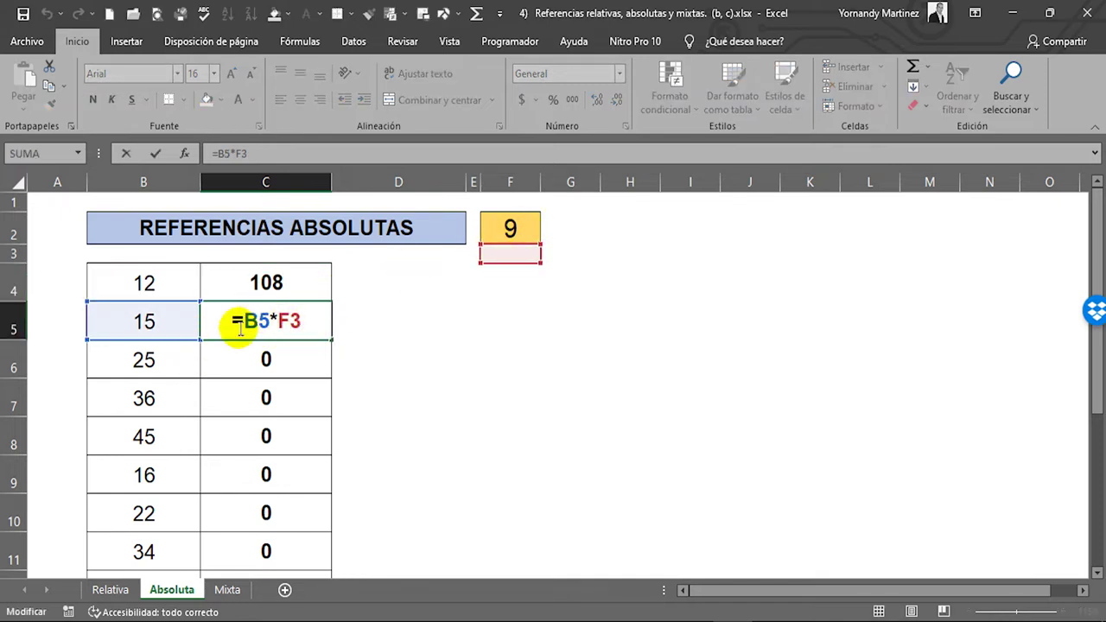
drag(250, 318, 277, 320)
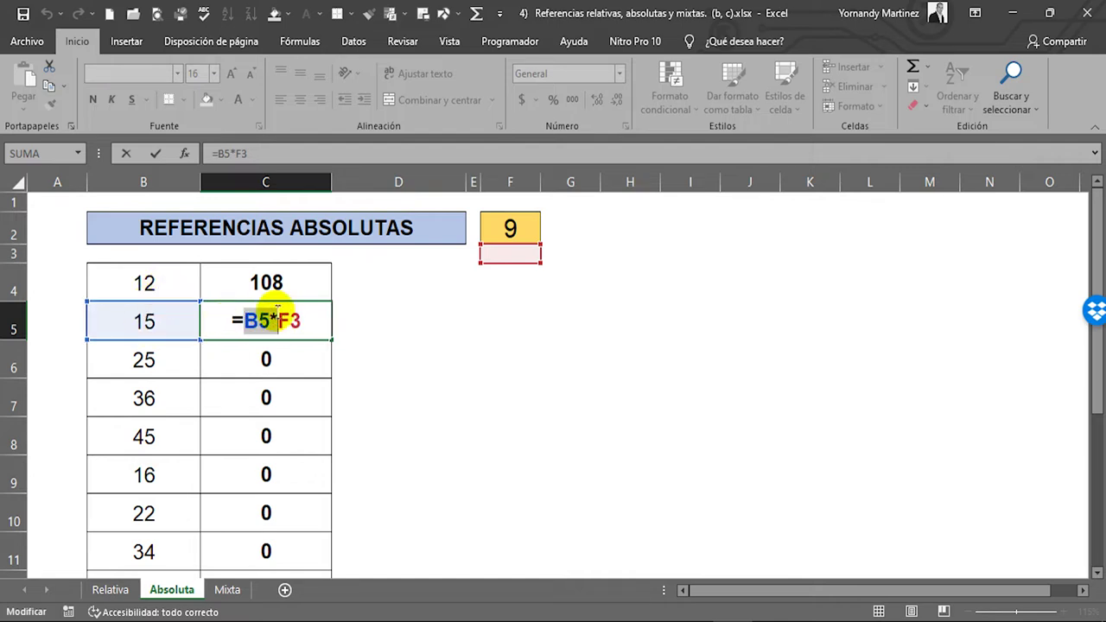
drag(281, 318, 279, 318)
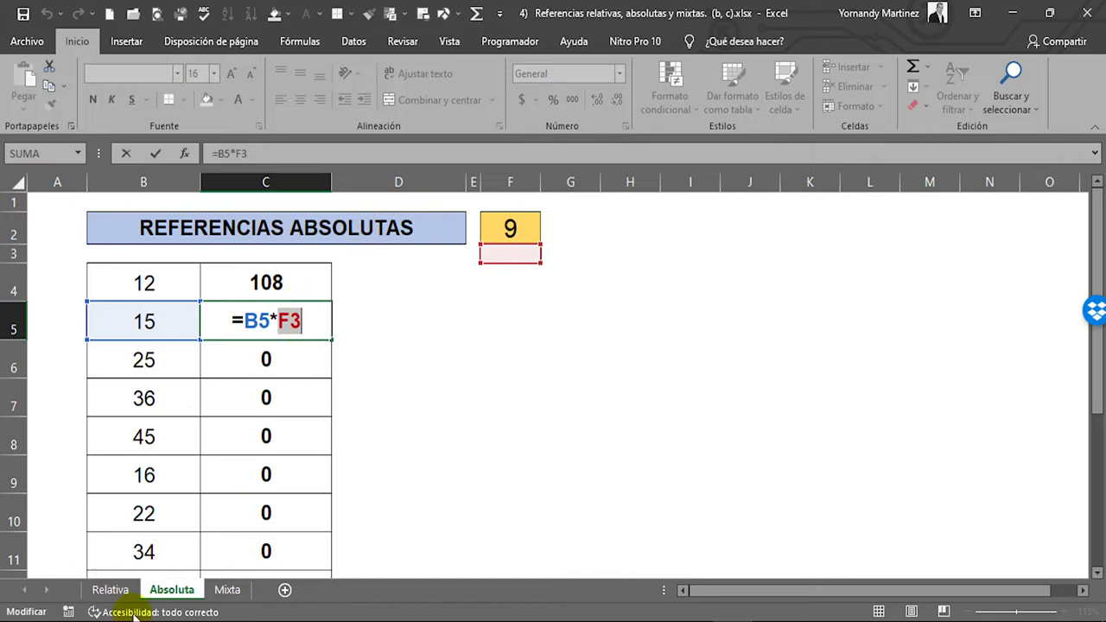
key(Escape)
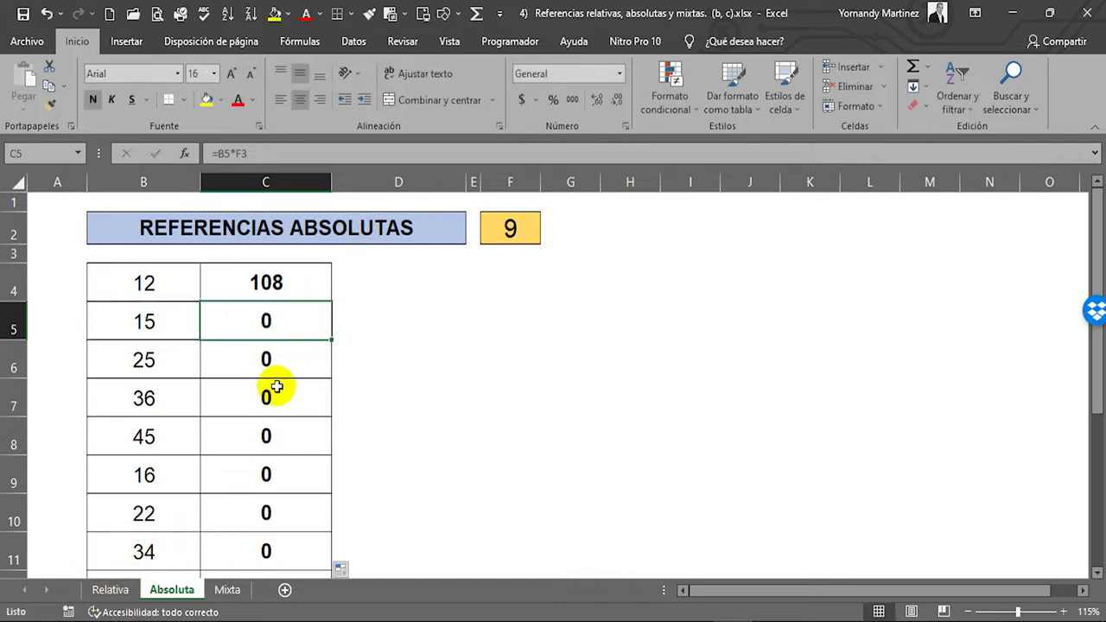
Inspect the references of the formula in C8 and look at the cells below F2 in column F.
double_click(269, 435)
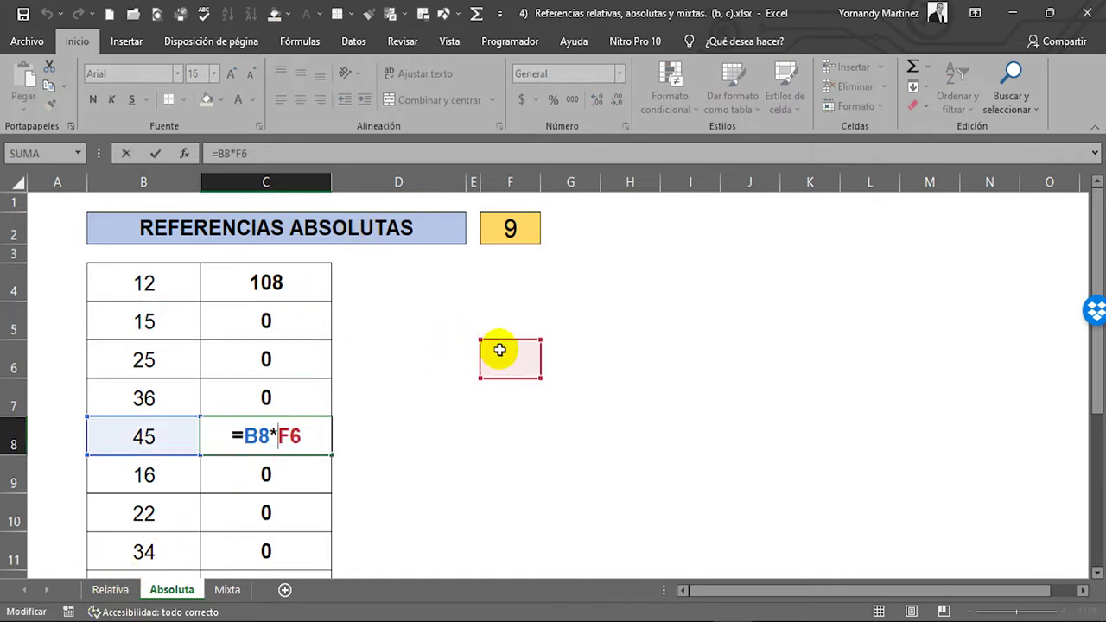
key(Escape)
click(285, 321)
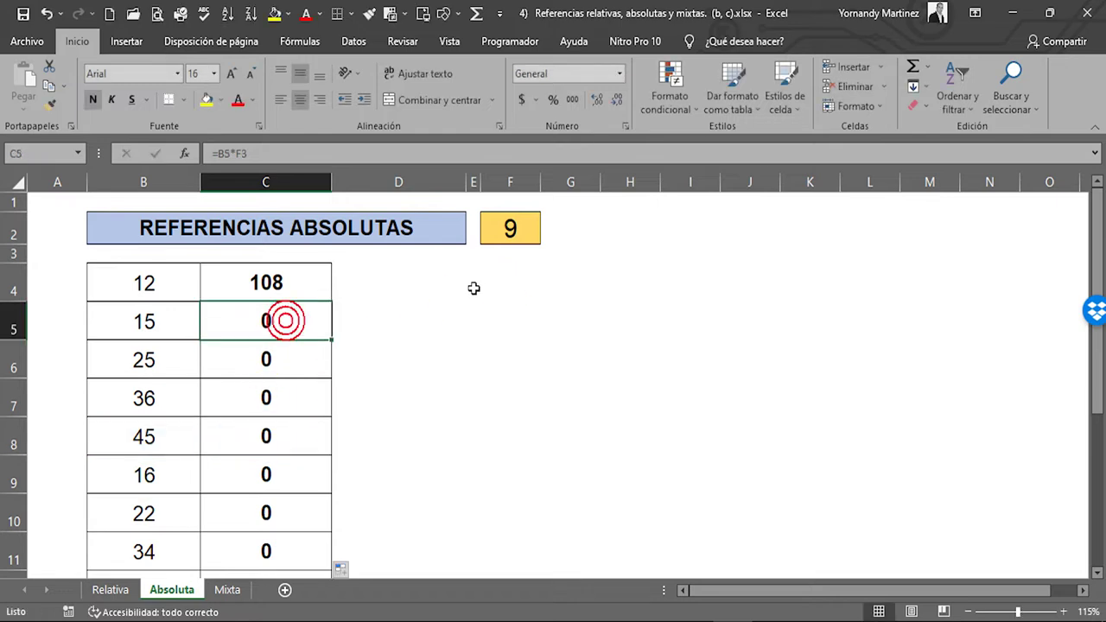
click(522, 275)
click(489, 348)
click(498, 255)
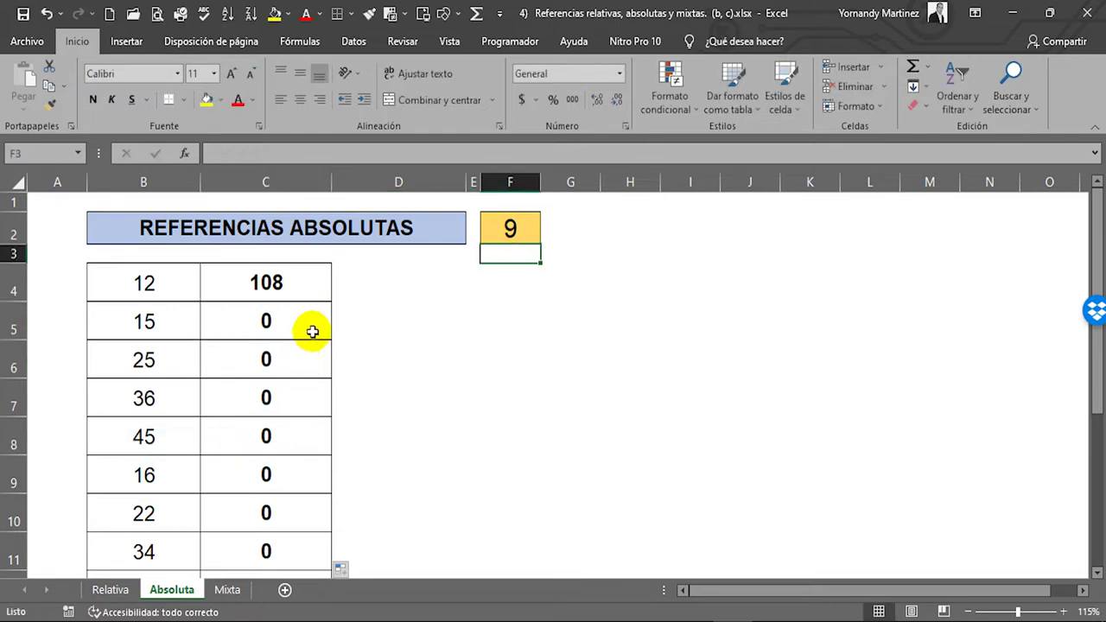
Clear the copied formulas from C5 down column C, keeping only the formula in C4.
drag(294, 320, 267, 512)
key(ctrl+z)
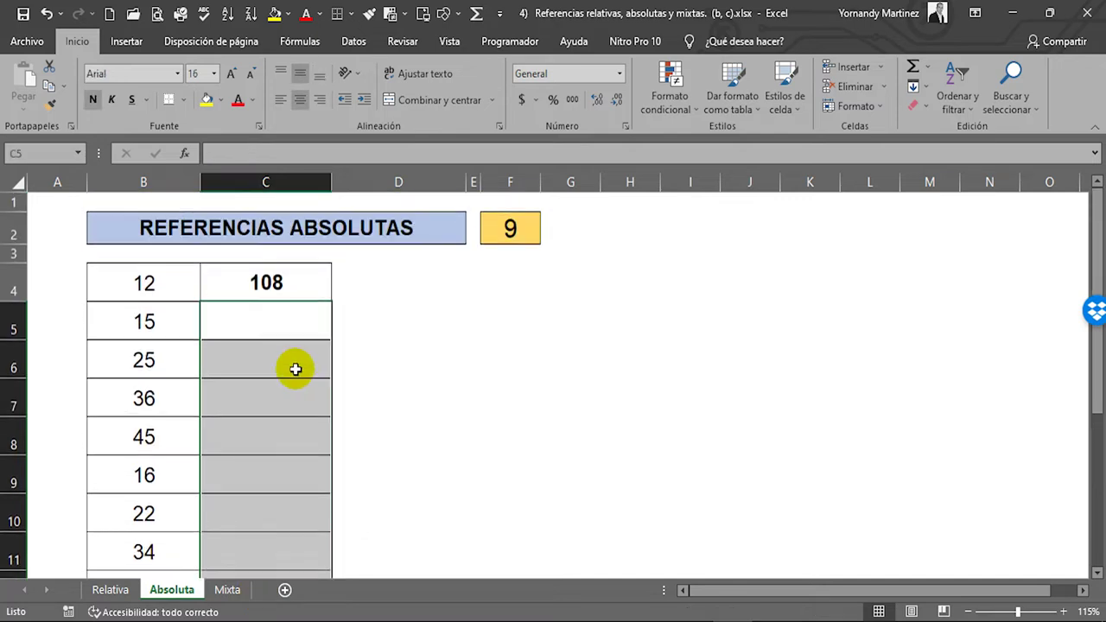
click(294, 368)
Rewrite the formula in C4 as =B4*$F$2, making the reference to the constant absolute.
click(292, 286)
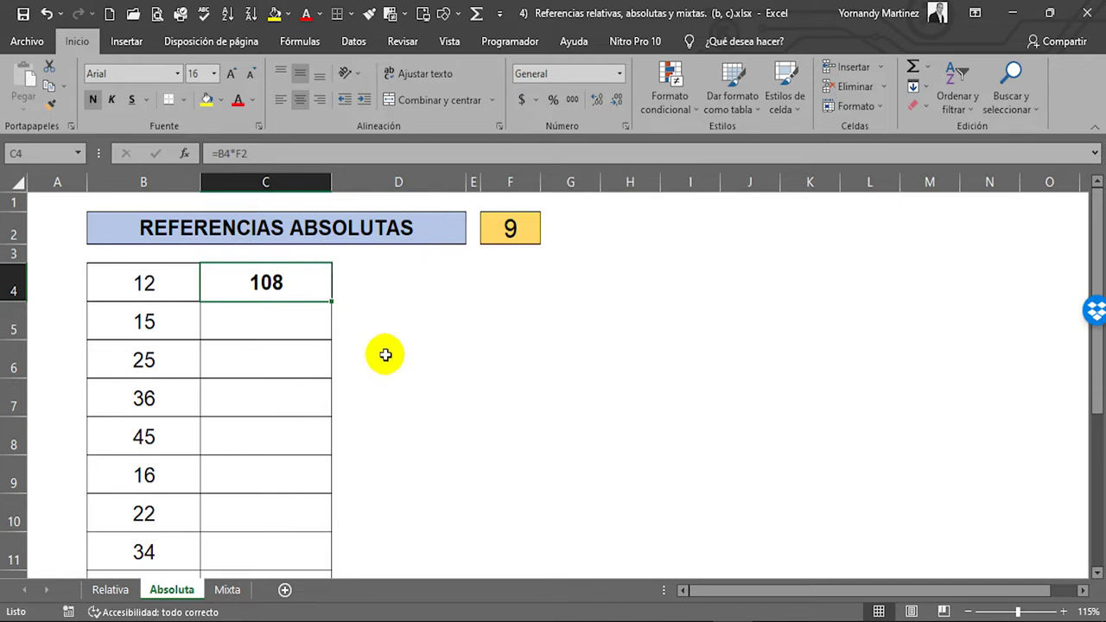
text(=)
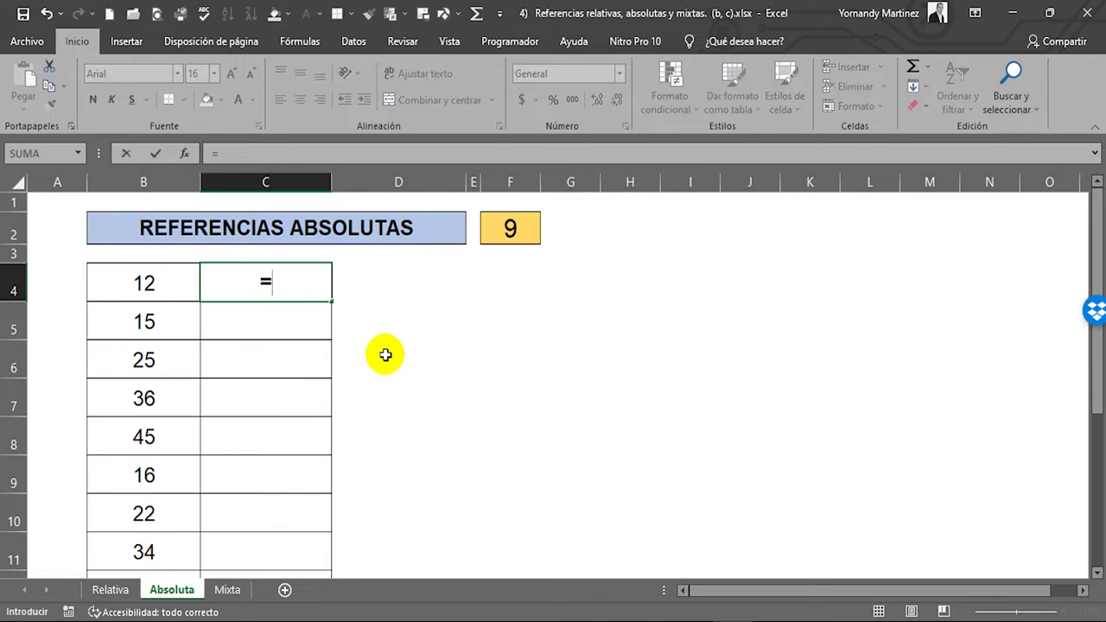
click(129, 292)
text(*)
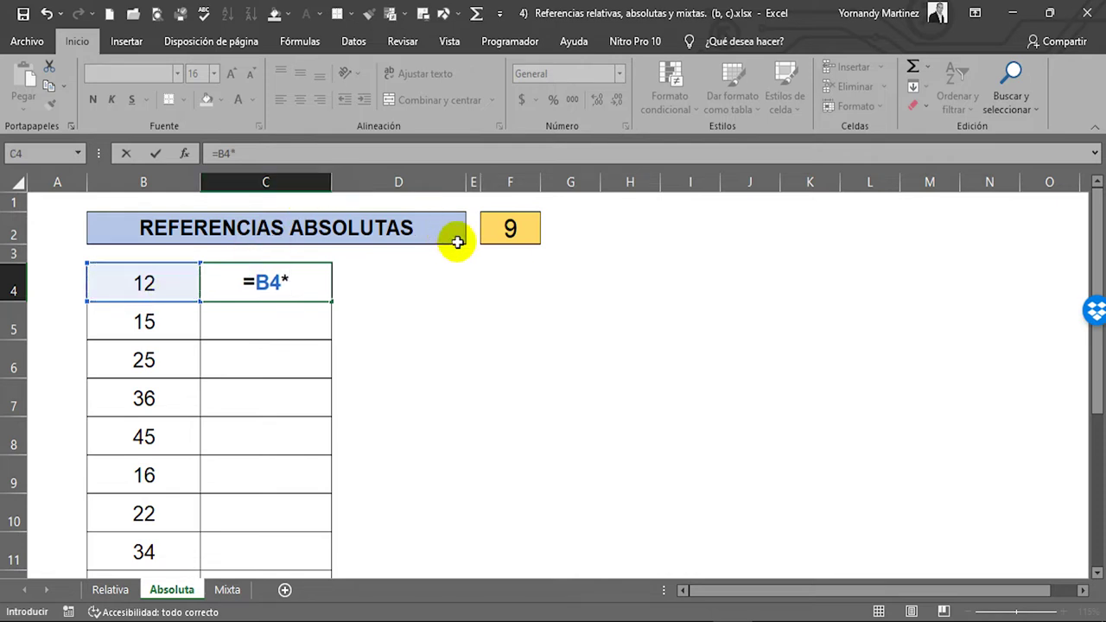
click(521, 238)
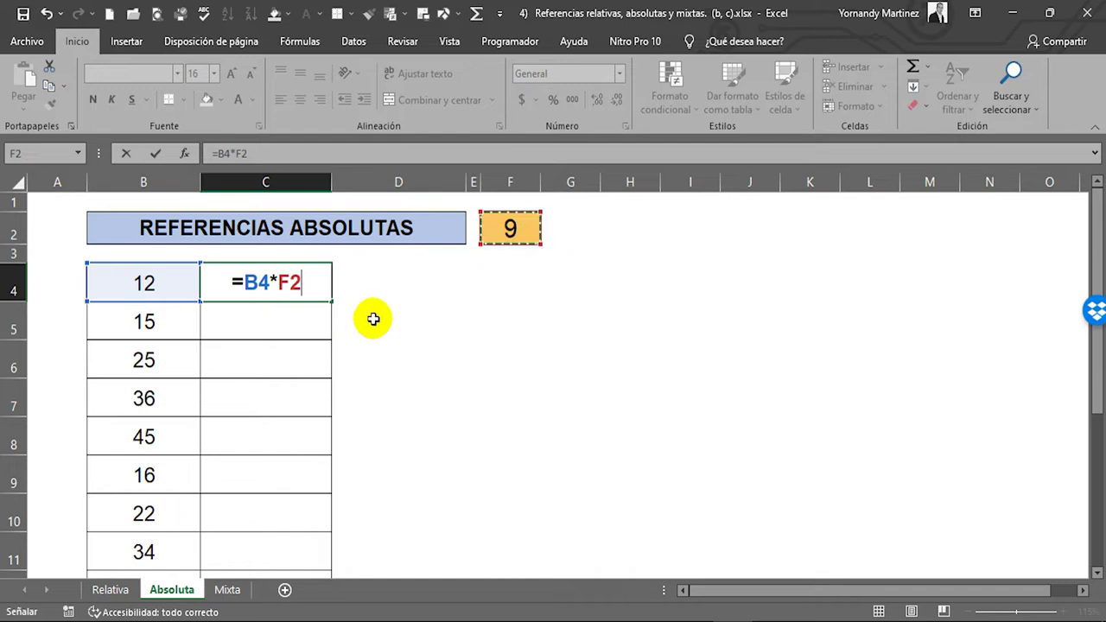
click(276, 279)
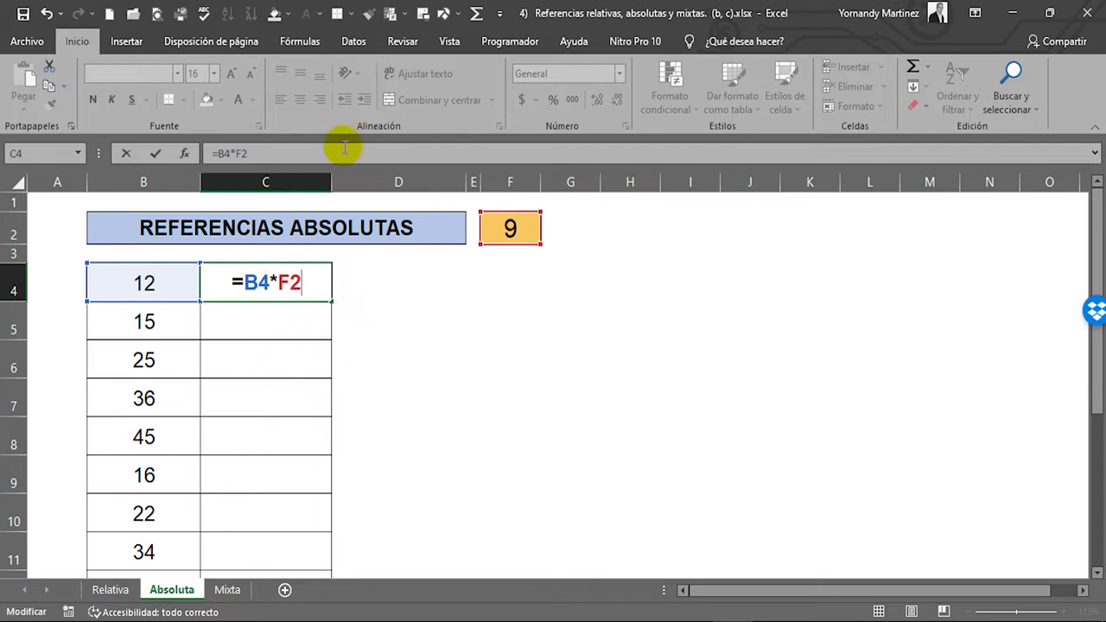
key(F4)
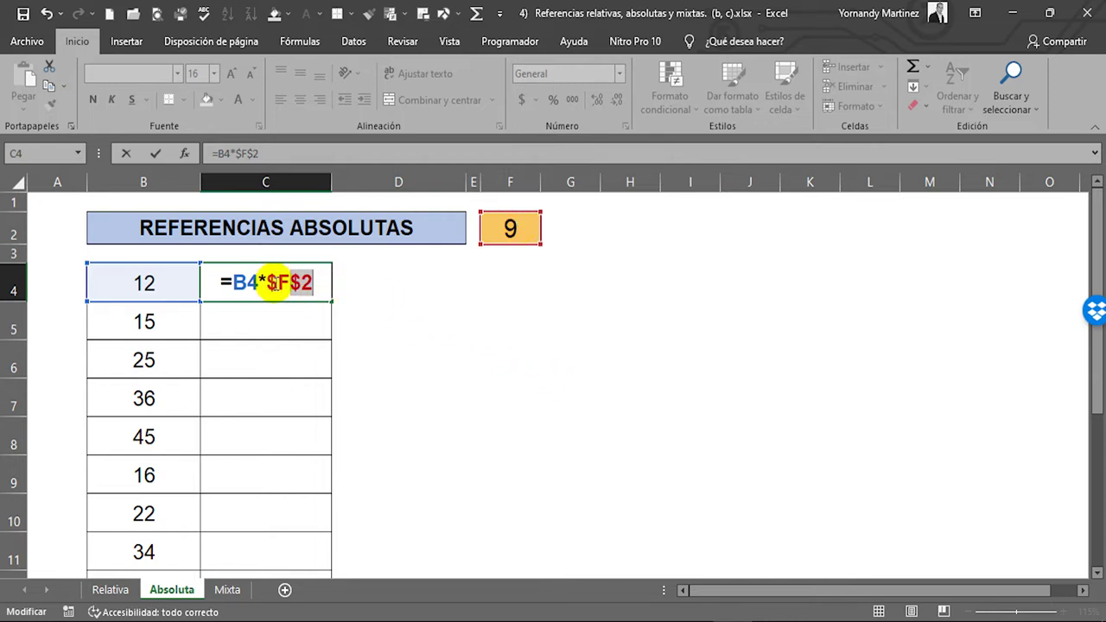
Cycle the constant's reference in C4's formula through F$2, $F2 and F2, and return it to $F$2.
key(F4)
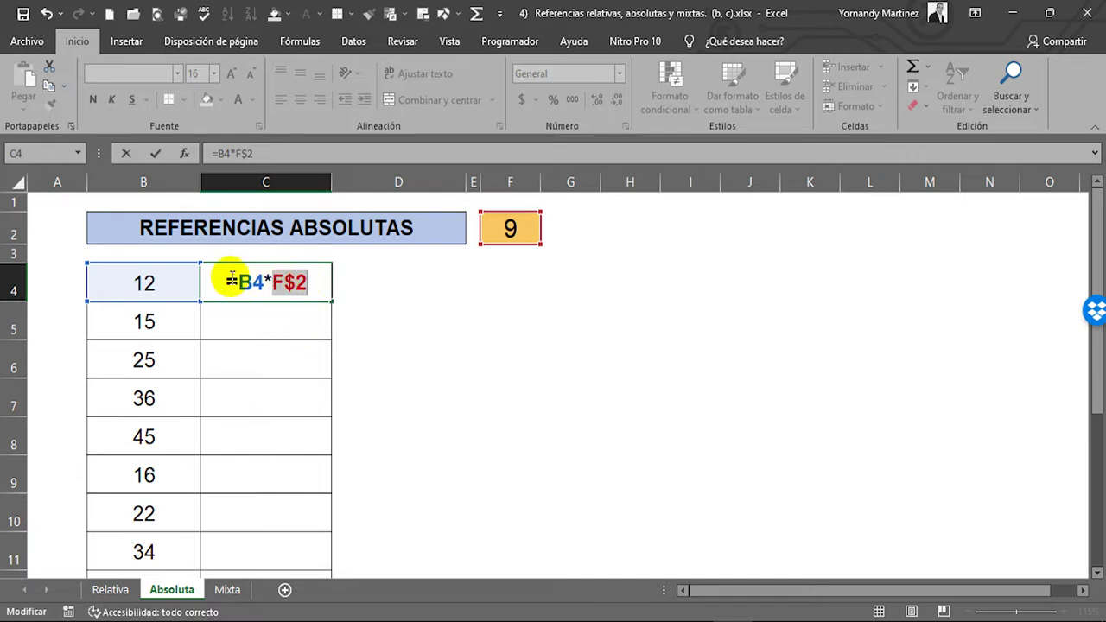
key(F4)
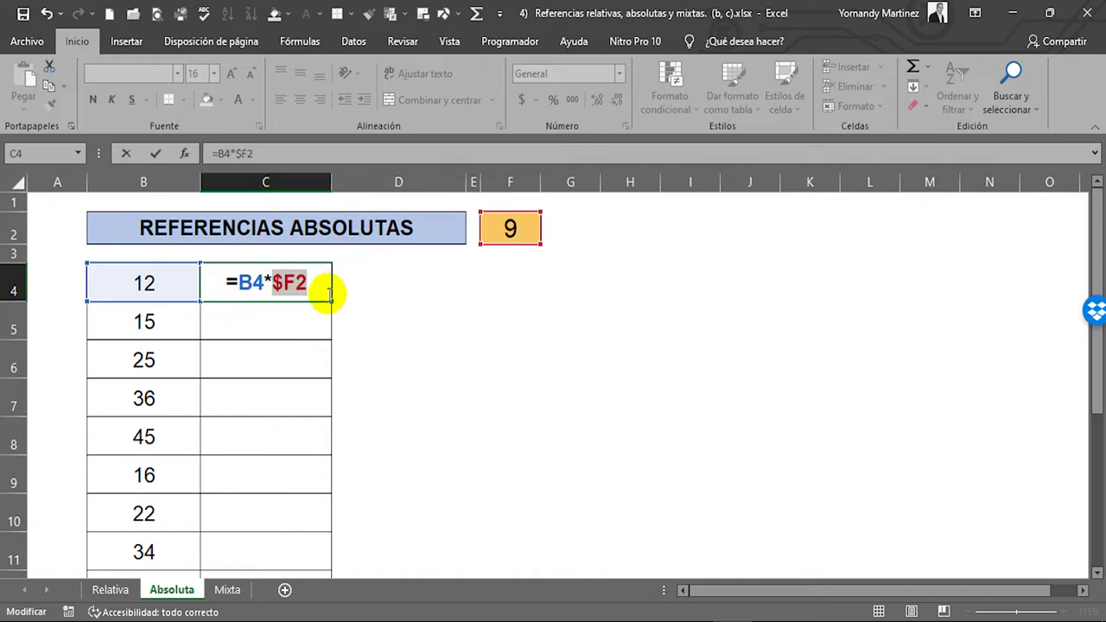
key(F4)
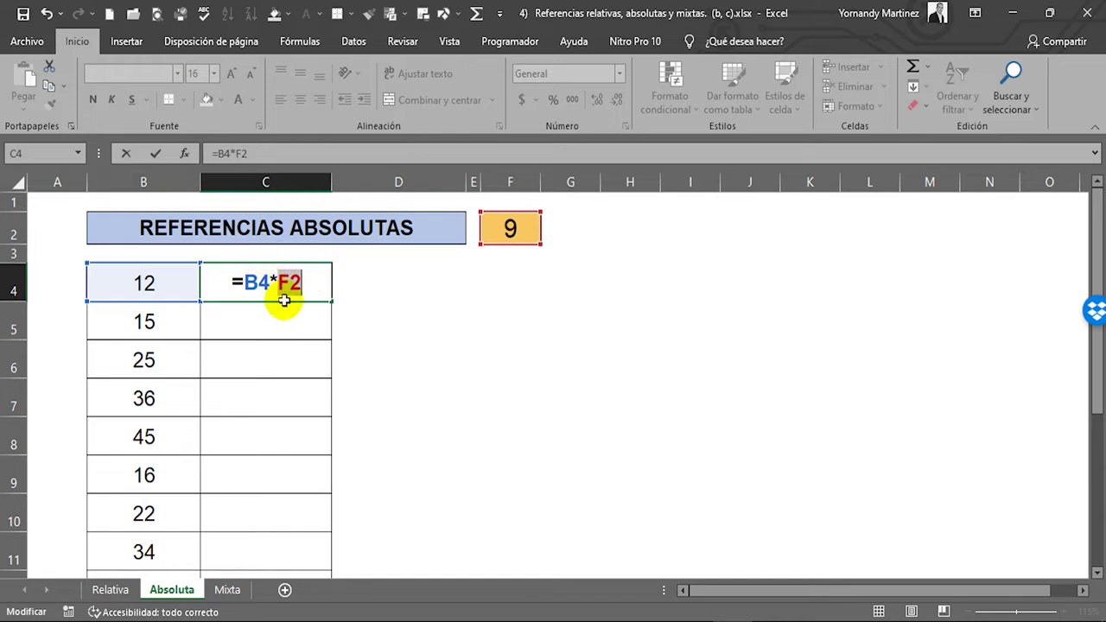
key(F4)
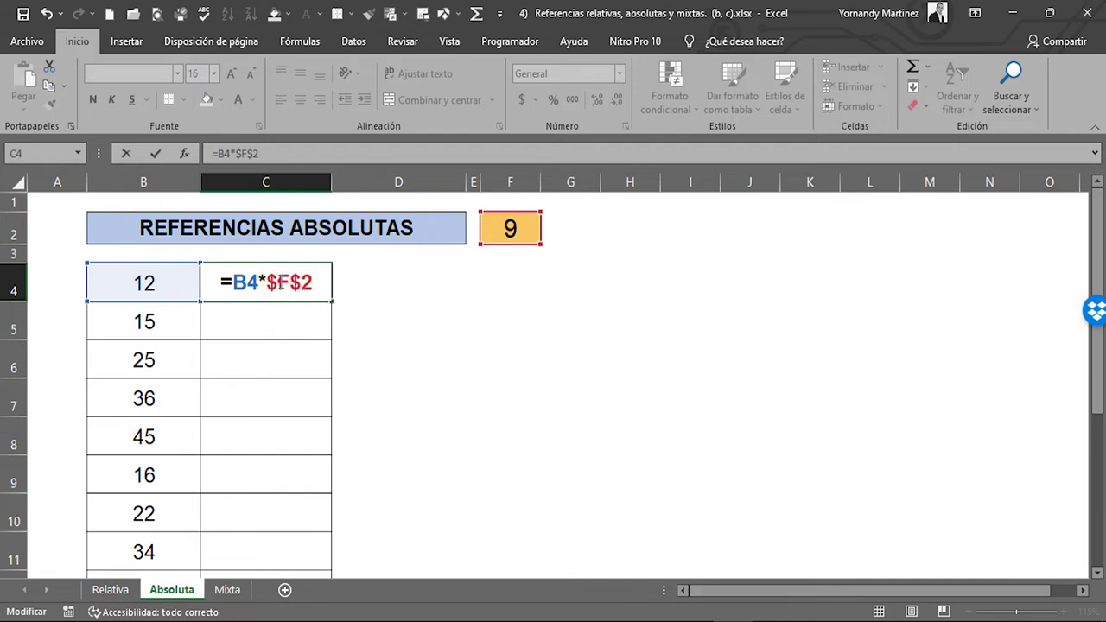
Remove and manually restore the dollar sign before F in C4's formula, and commit it as =B4*$F$2.
key(BackSpace)
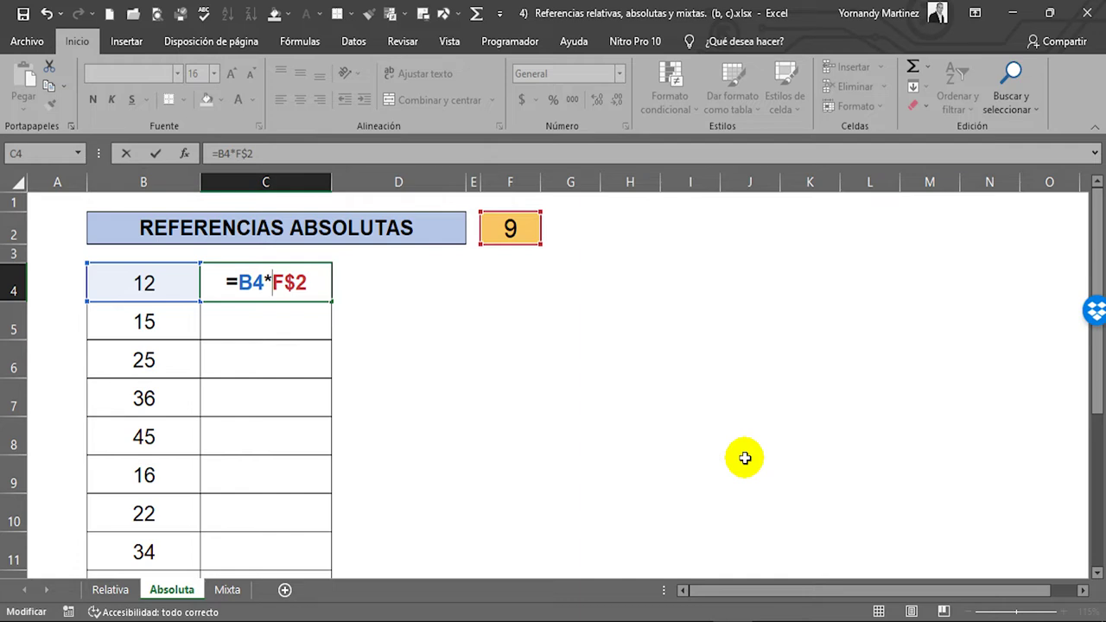
text($)
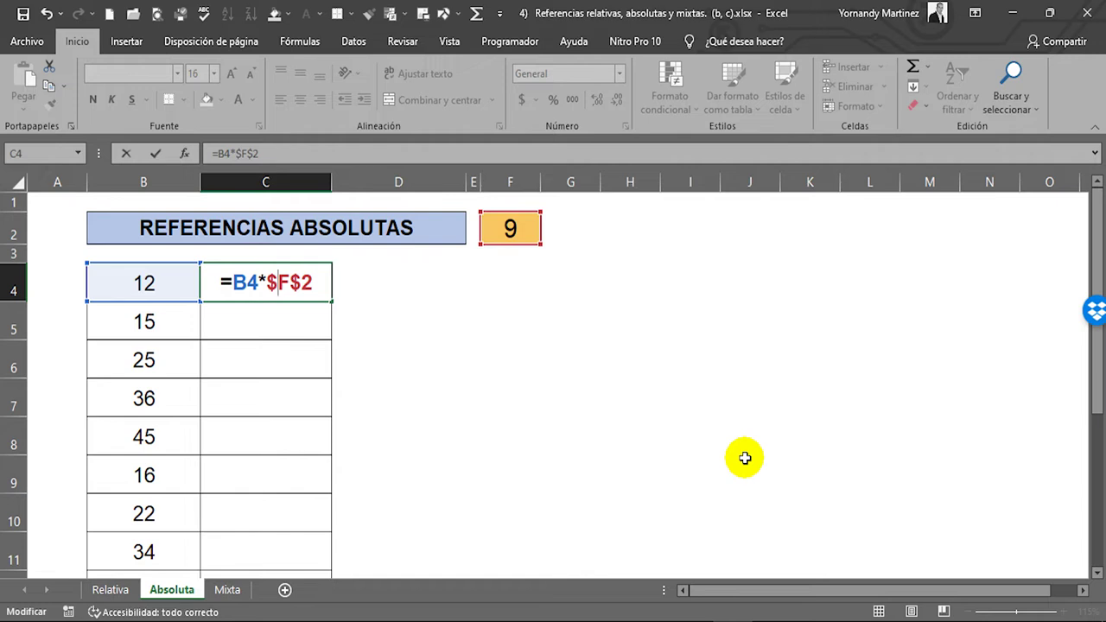
key(Return)
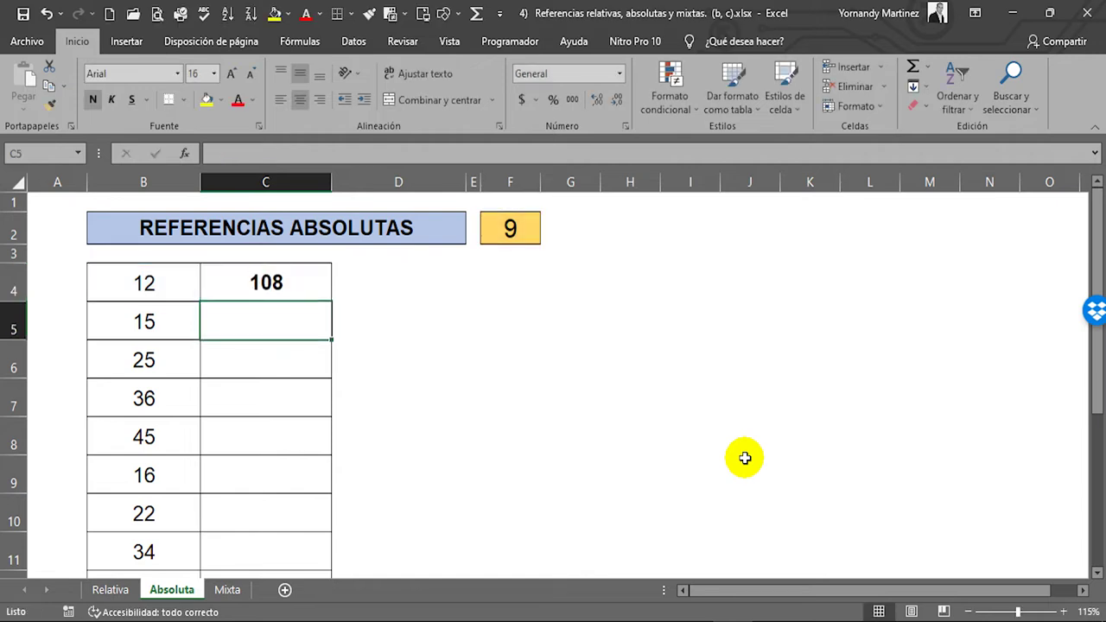
Fill the formula in C4 down through C15, and clear the extra copy in C16.
click(285, 280)
drag(330, 302, 294, 545)
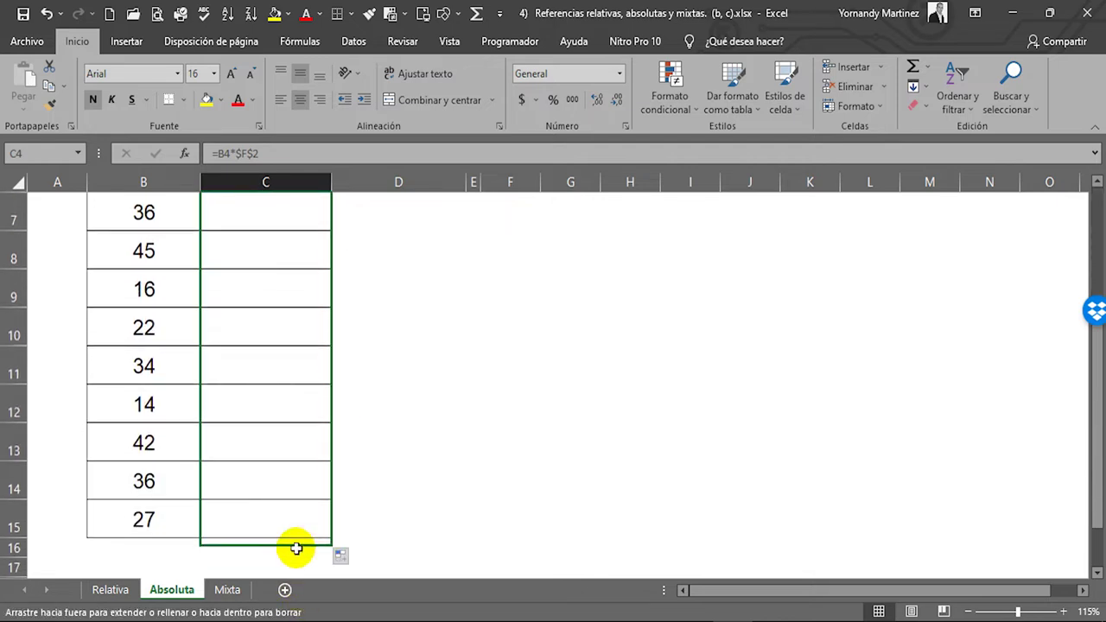
click(278, 545)
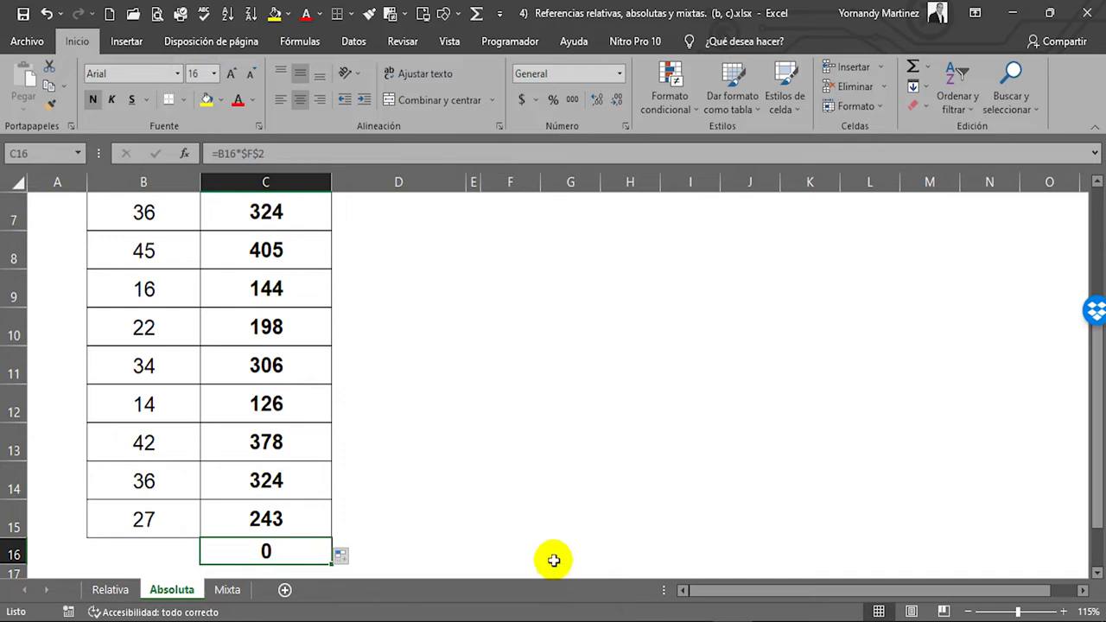
key(Delete)
click(407, 437)
scroll(346, 415, up, 2)
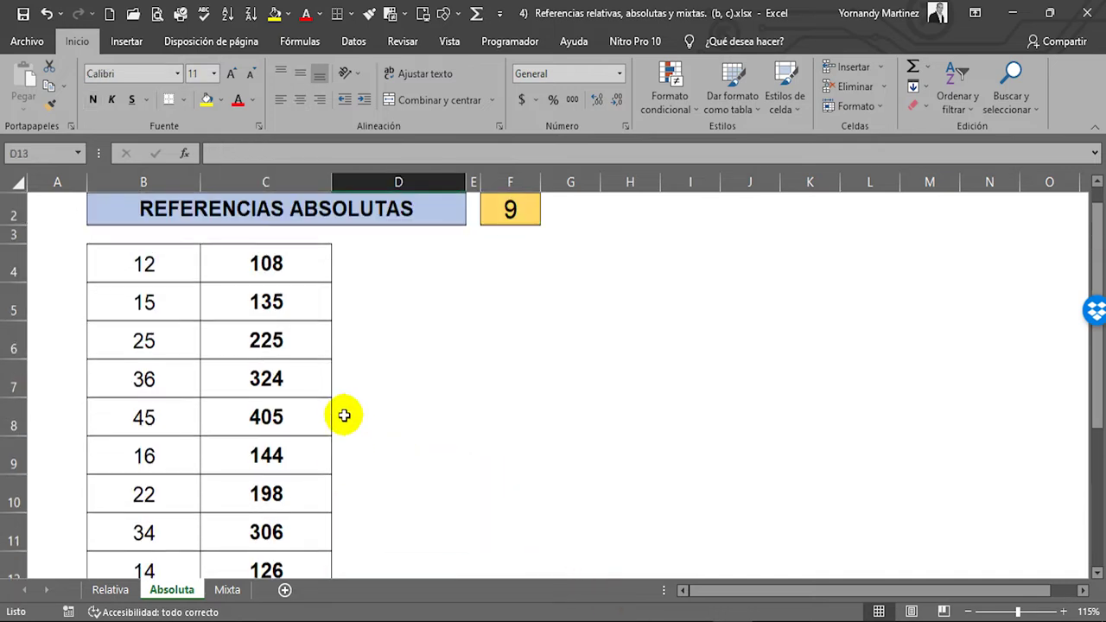
Review the filled formulas at the start of column C, comparing C5 and C6.
click(276, 285)
click(274, 313)
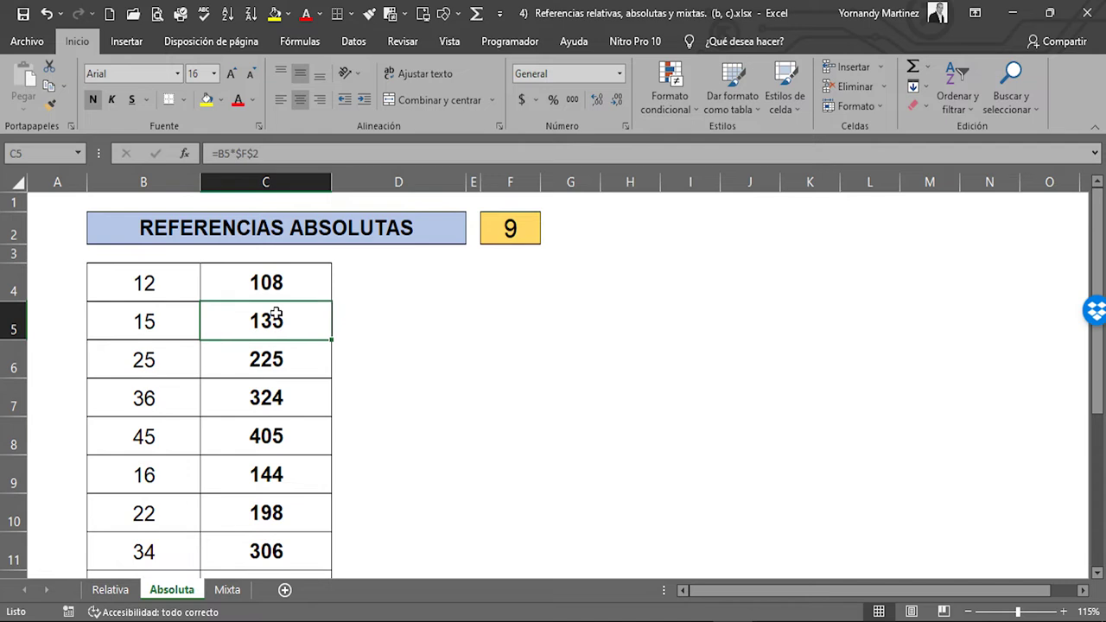
click(272, 367)
click(275, 317)
click(274, 361)
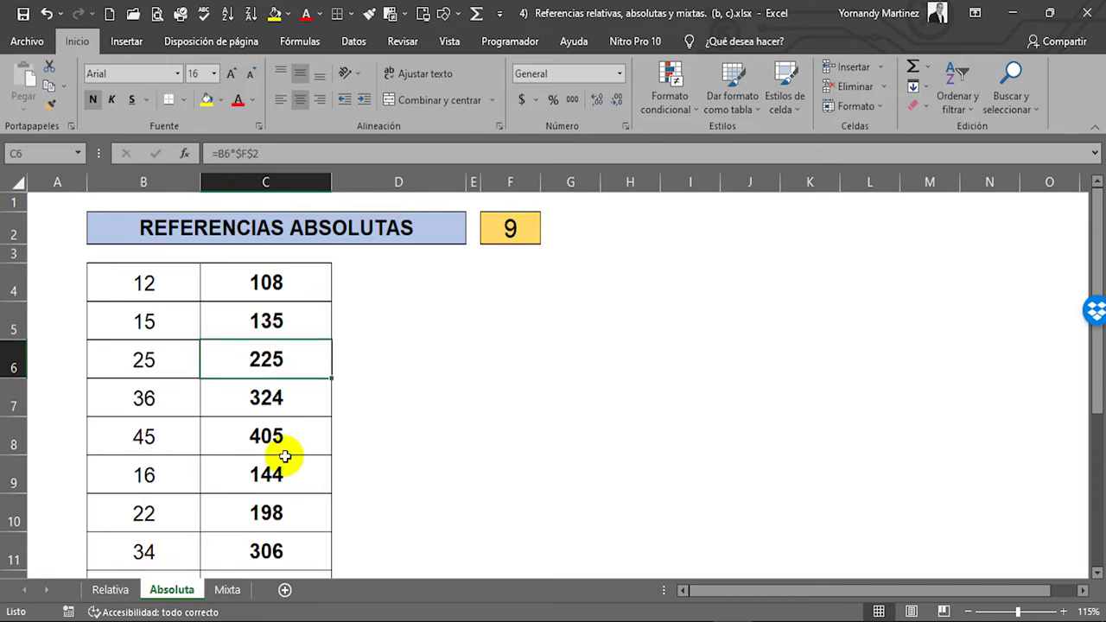
Examine the relative column B reference and the absolute $F$2 reference in the formulas of C7, C10 and C6.
double_click(268, 399)
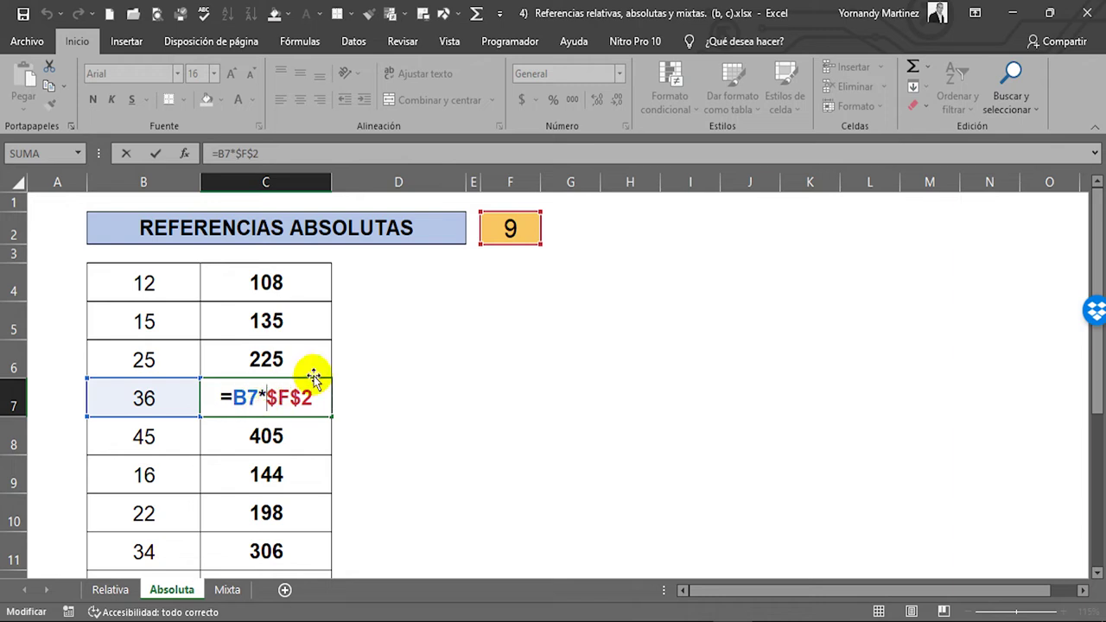
double_click(240, 398)
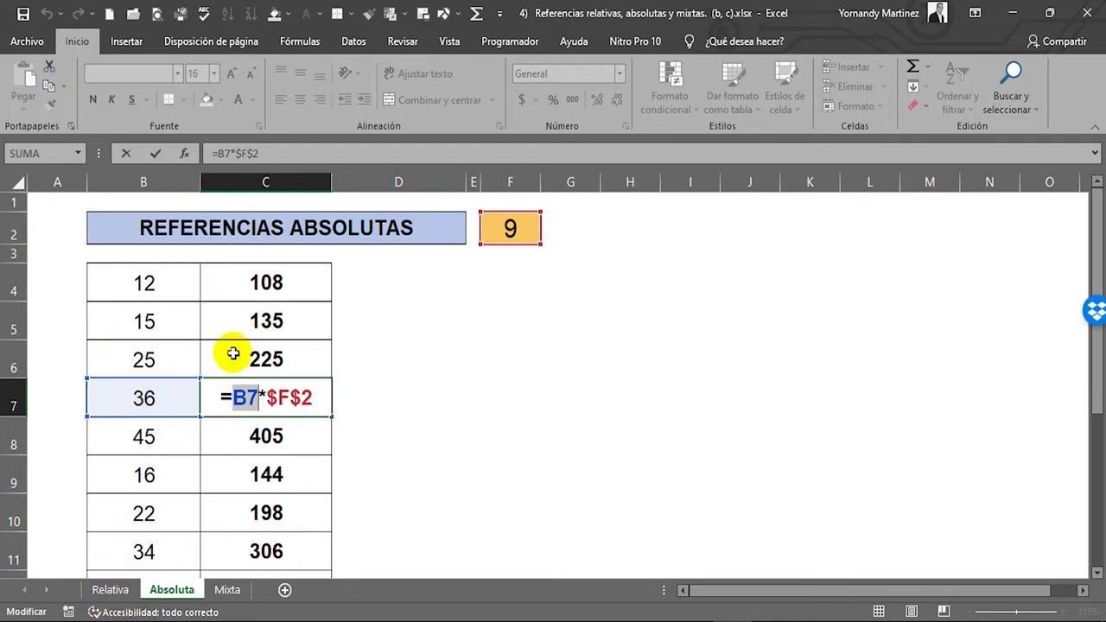
click(271, 397)
drag(269, 398, 302, 392)
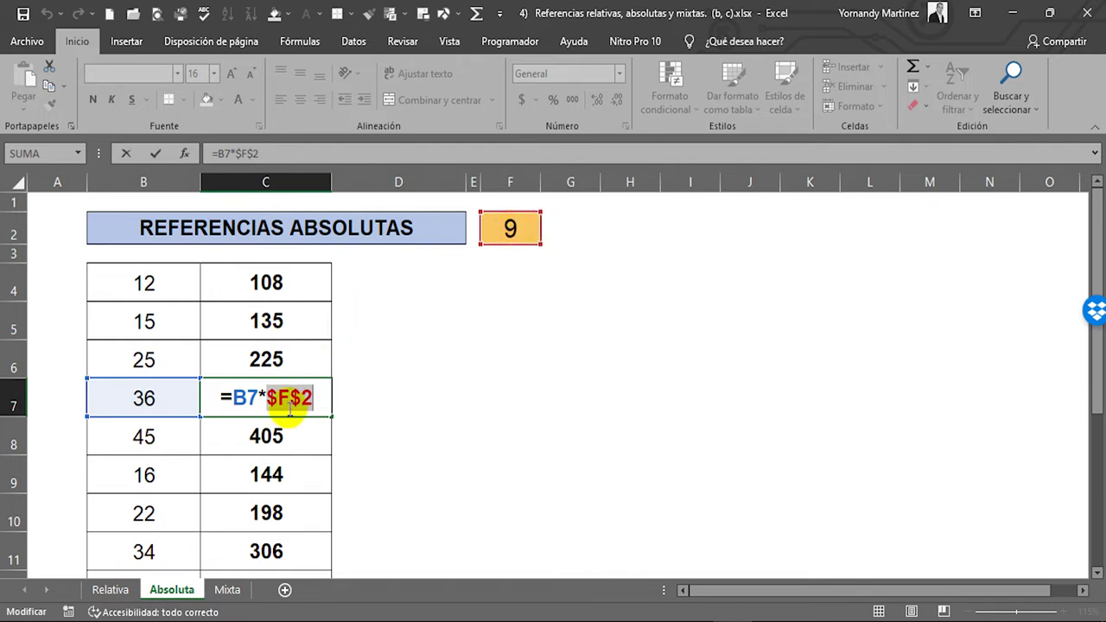
key(Escape)
double_click(299, 513)
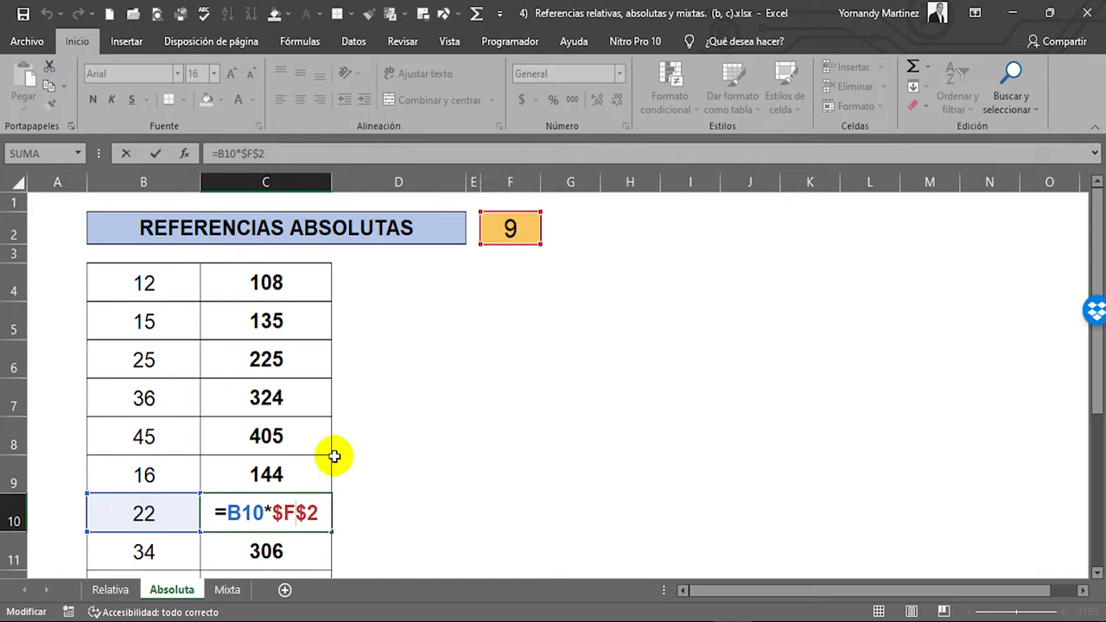
key(ctrl+Return)
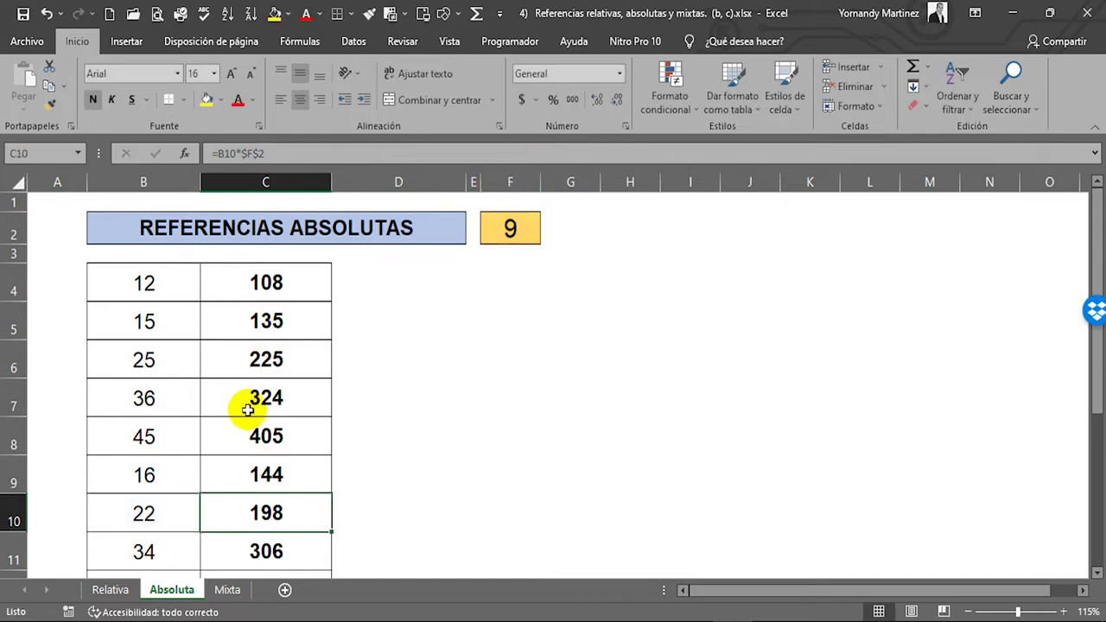
double_click(272, 360)
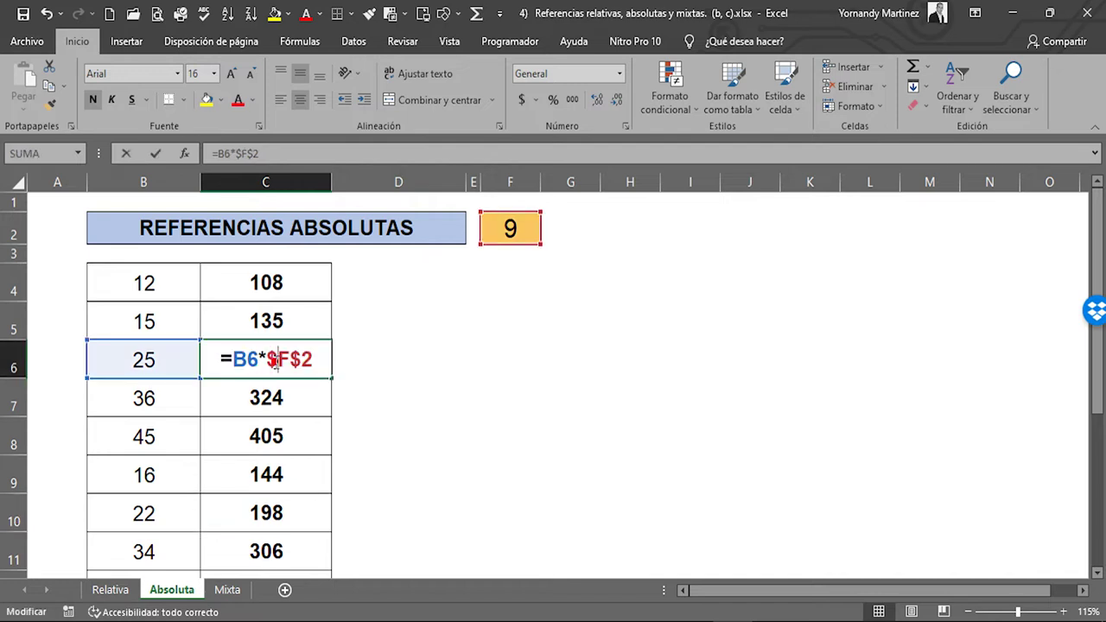
Test the constant in F2 with the values 4, 7 and 12, and return it to 9.
click(528, 227)
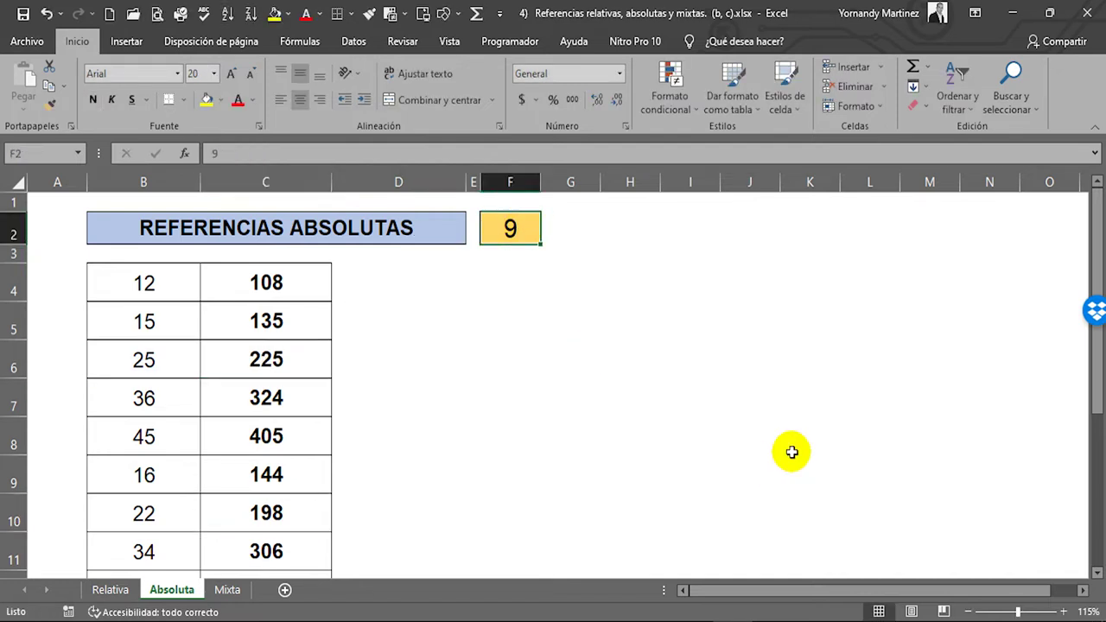
text(4)
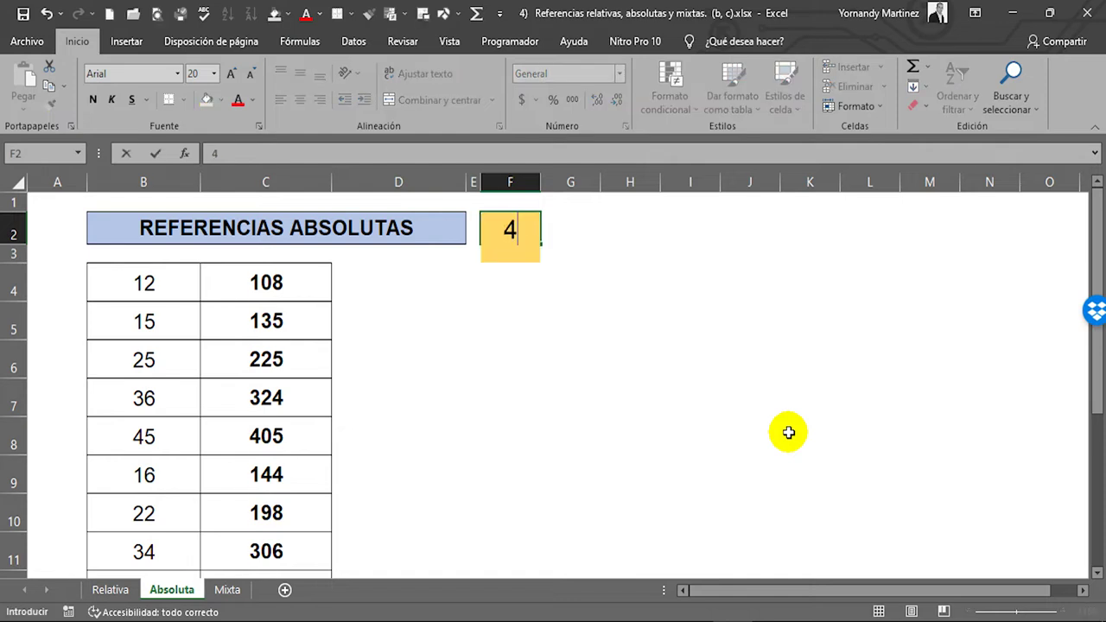
key(Return)
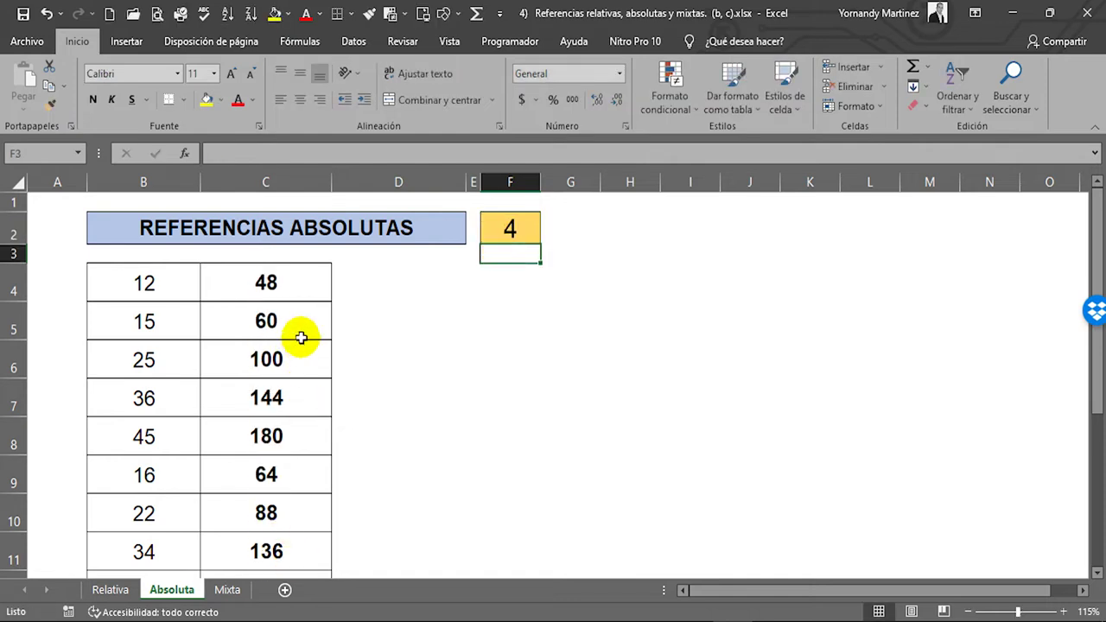
click(515, 235)
text(7)
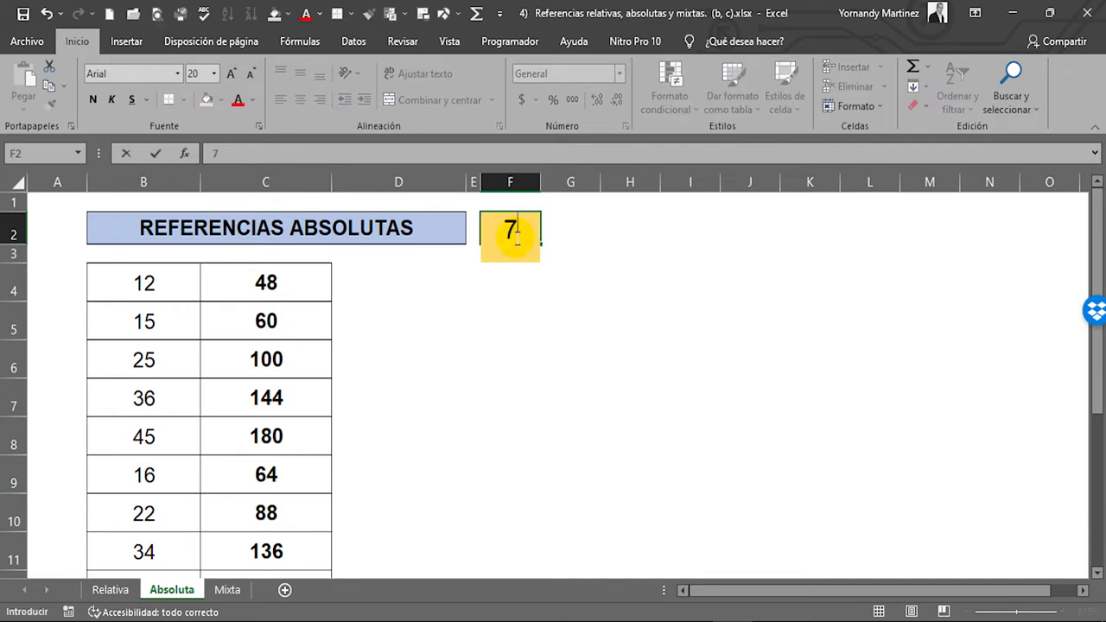
key(Return)
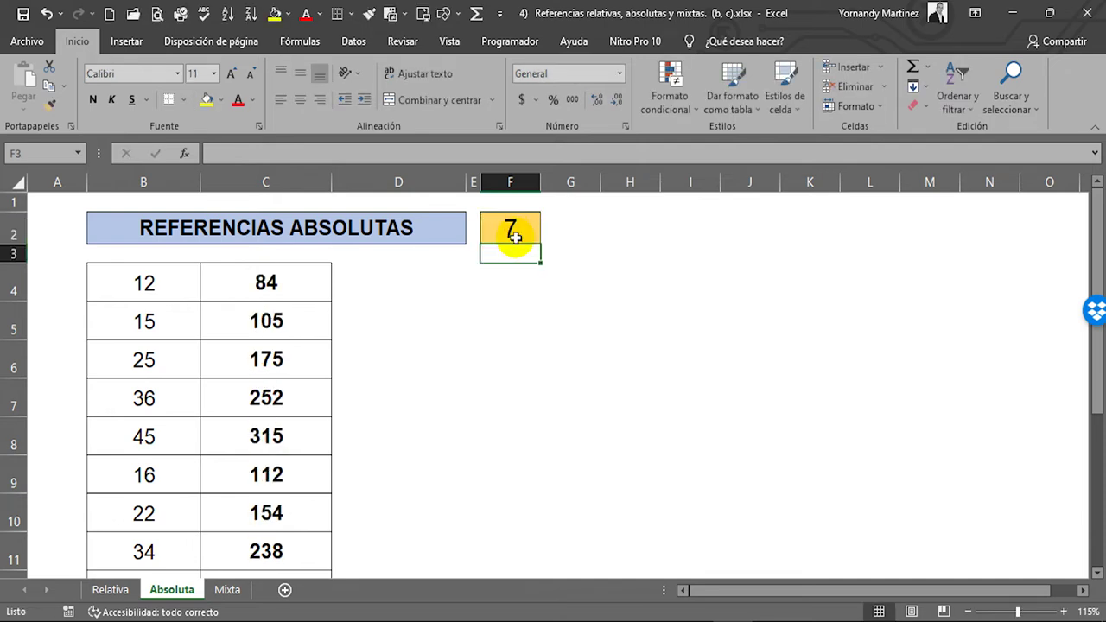
click(515, 235)
text(12)
key(Return)
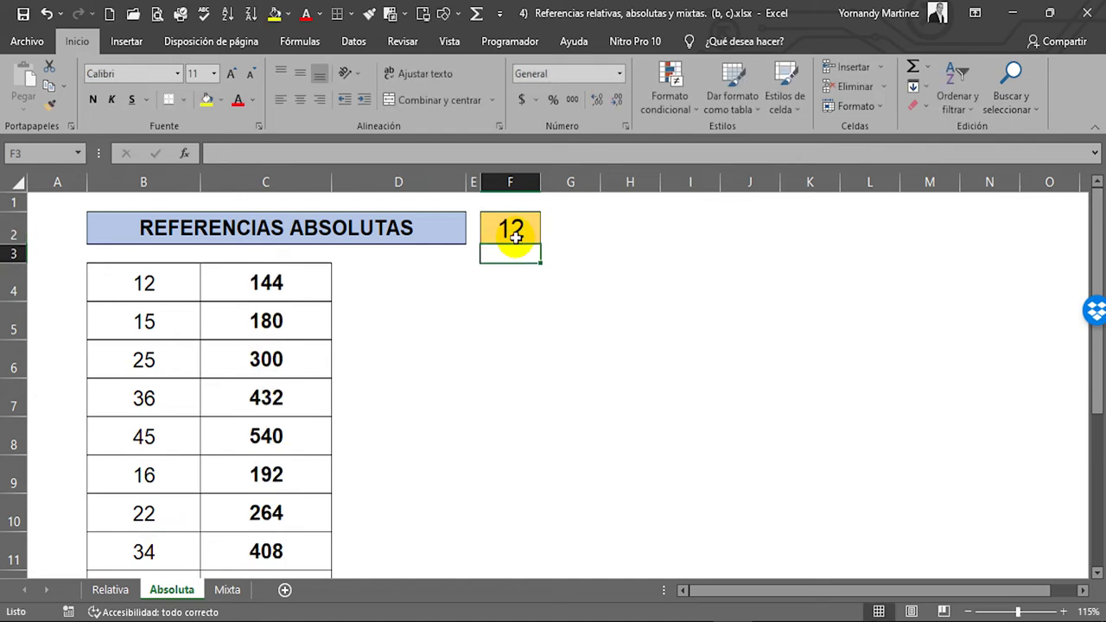
click(517, 233)
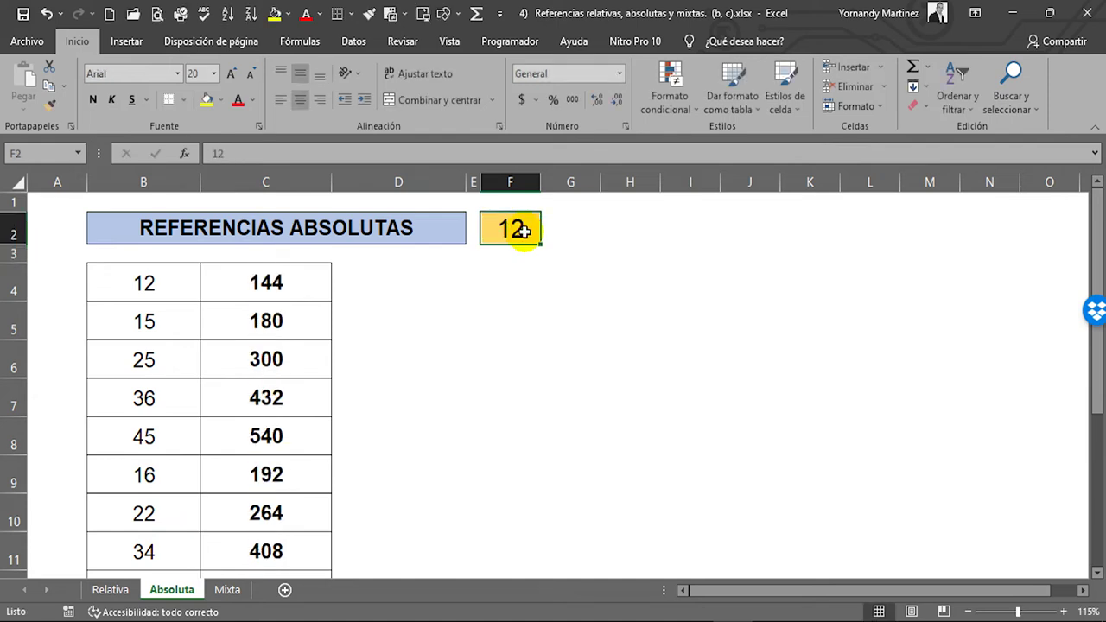
text(9)
key(Return)
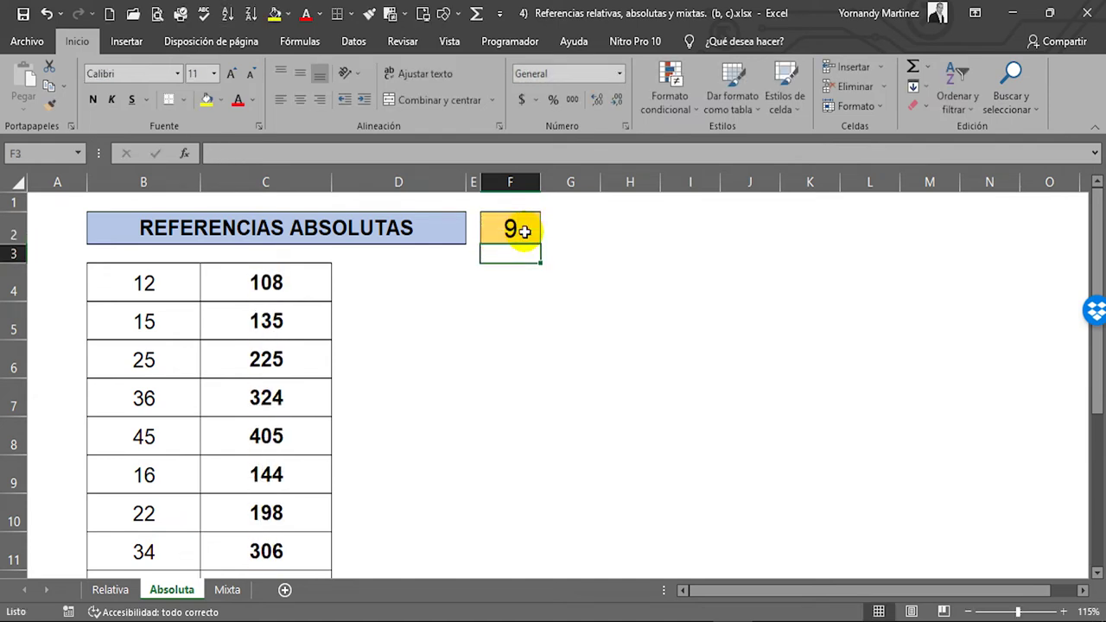
Review the formulas in C4, C6 and C8 against the constant, and return to cell A1.
click(271, 284)
click(286, 363)
click(291, 420)
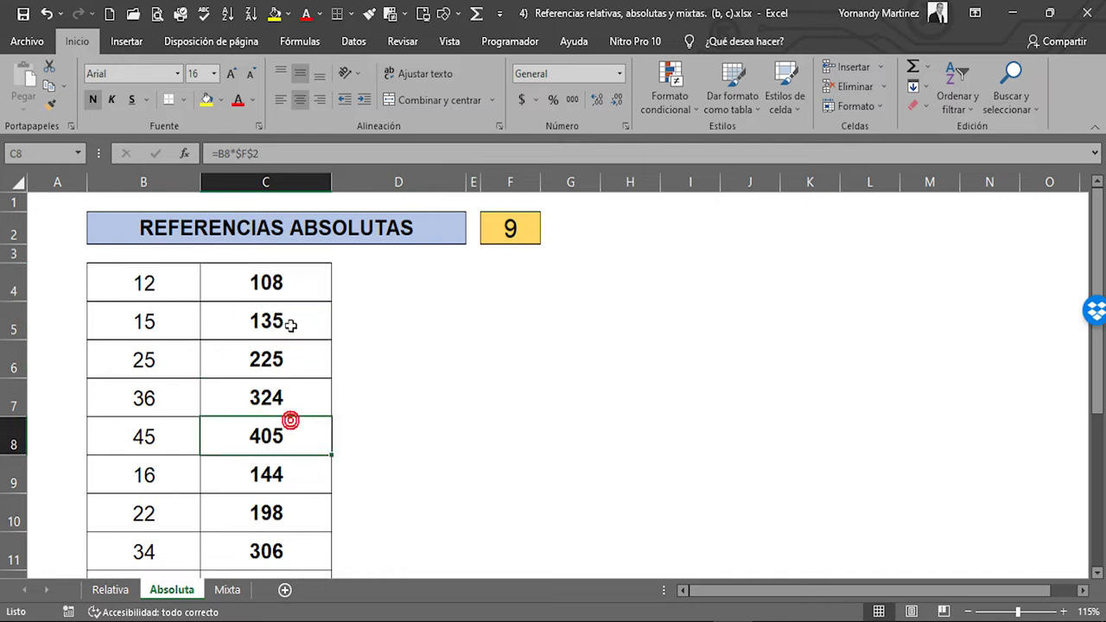
click(290, 287)
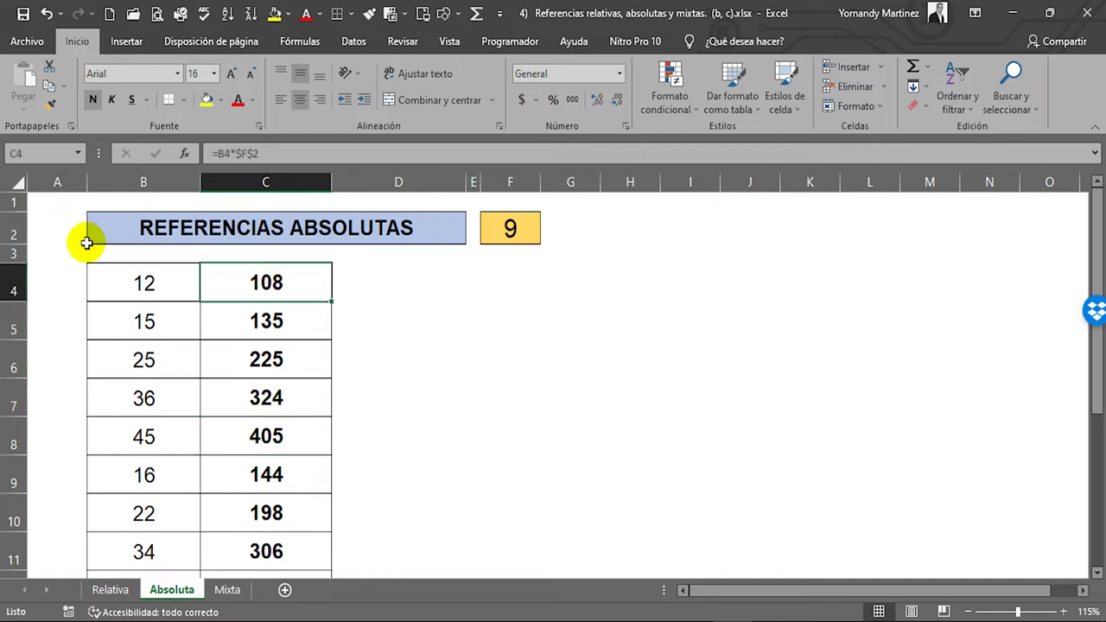
click(64, 205)
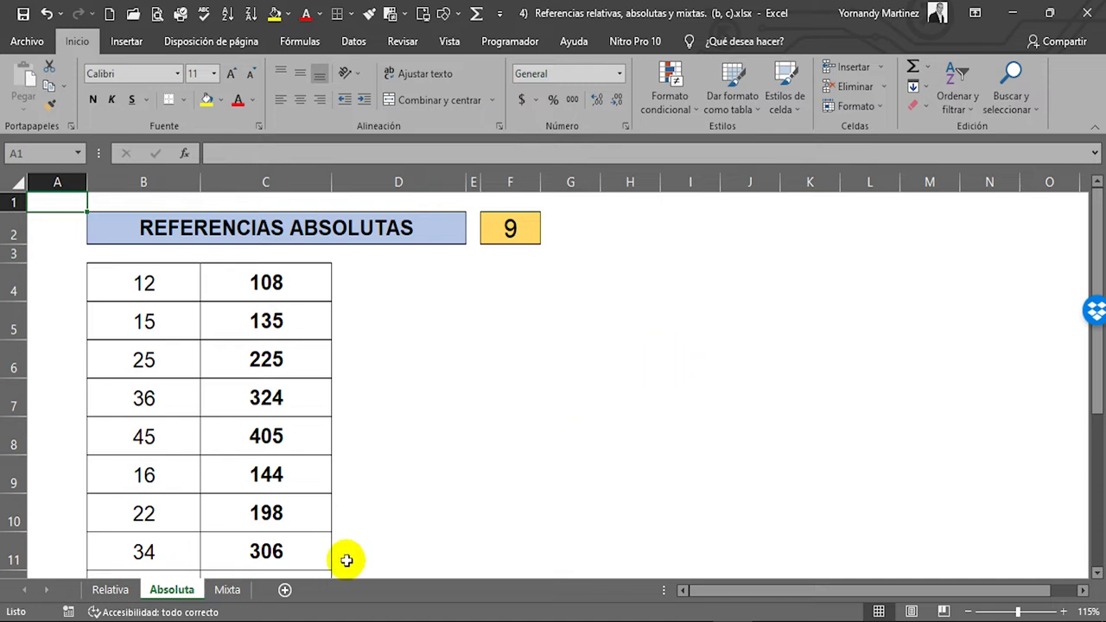
Open the Mixta sheet and fit its whole table on screen with 115% zoom and a collapsed ribbon.
click(227, 591)
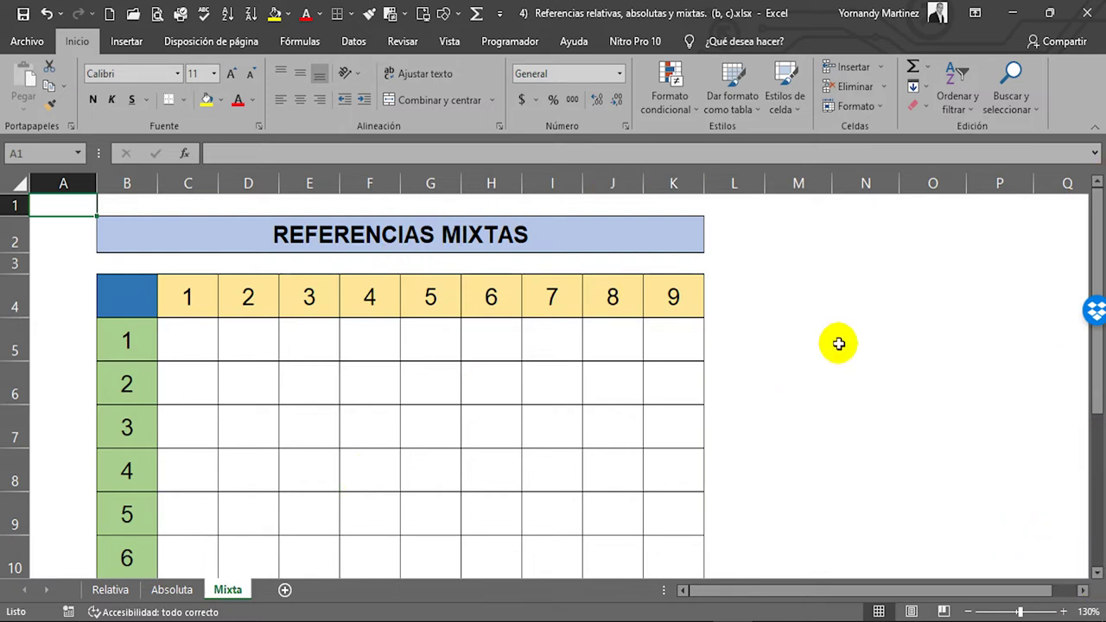
click(1097, 572)
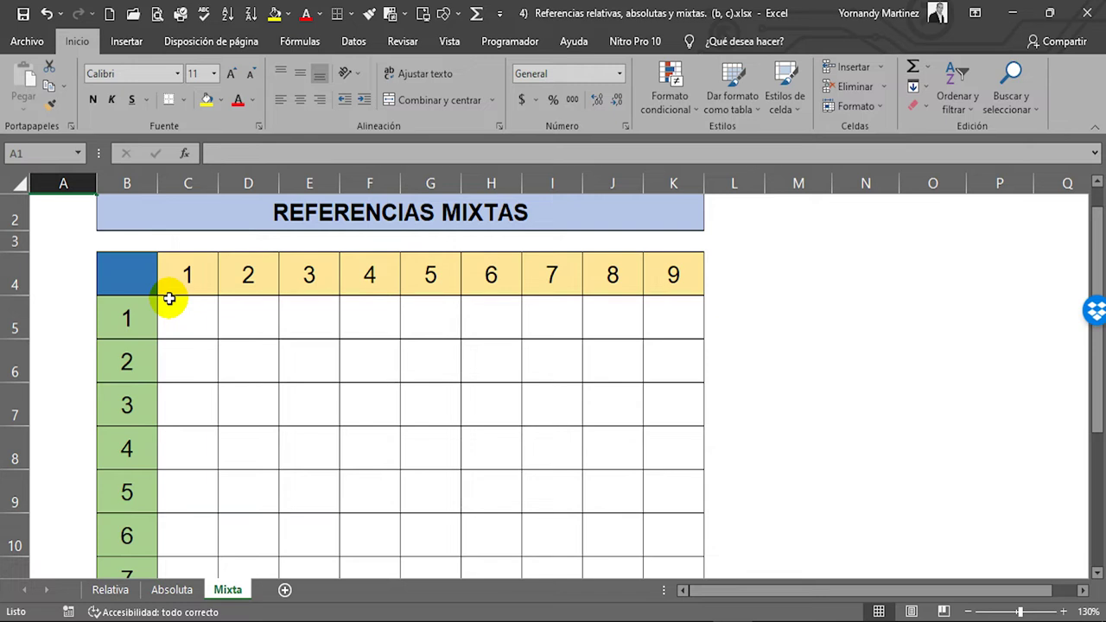
ctrl+scroll(192, 296, down, 1)
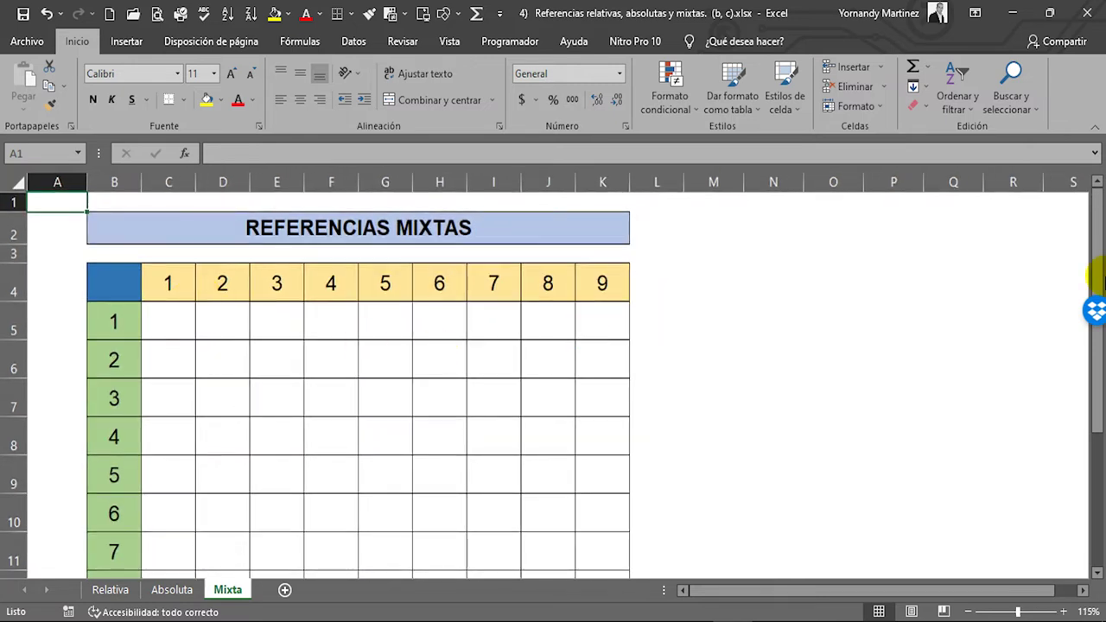
click(1096, 134)
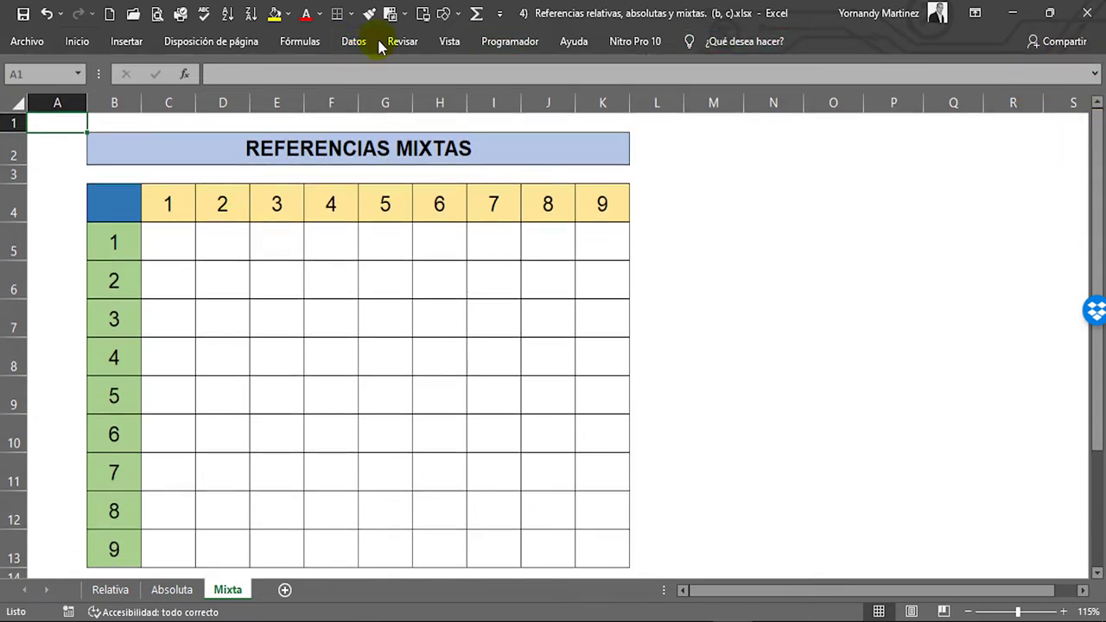
Pin the ribbon open over the Mixta sheet, and collapse it again.
click(121, 43)
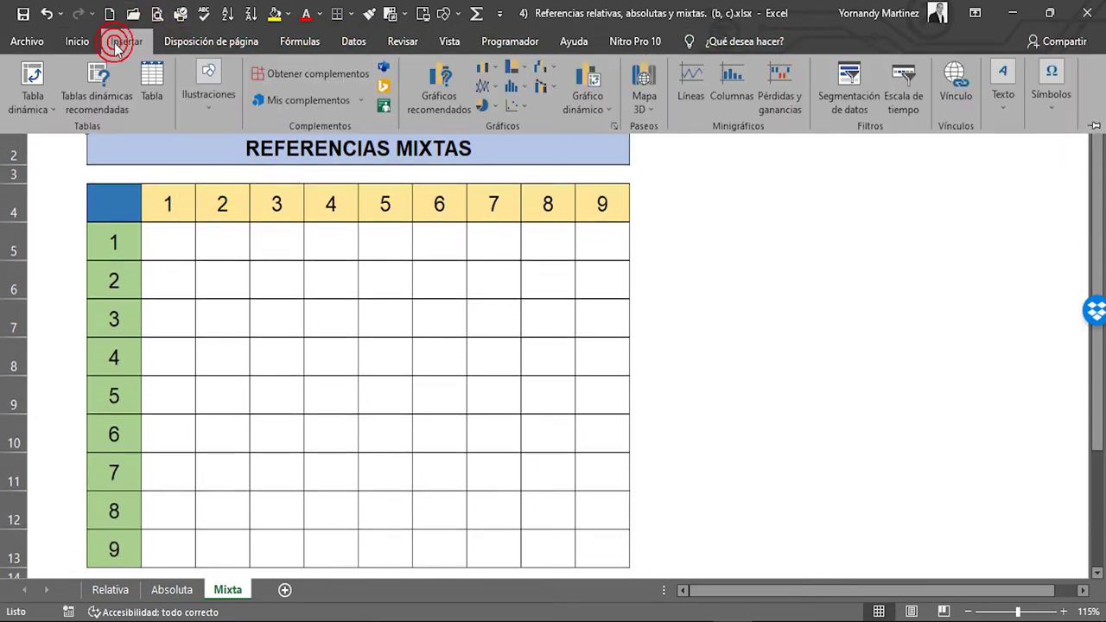
click(1092, 127)
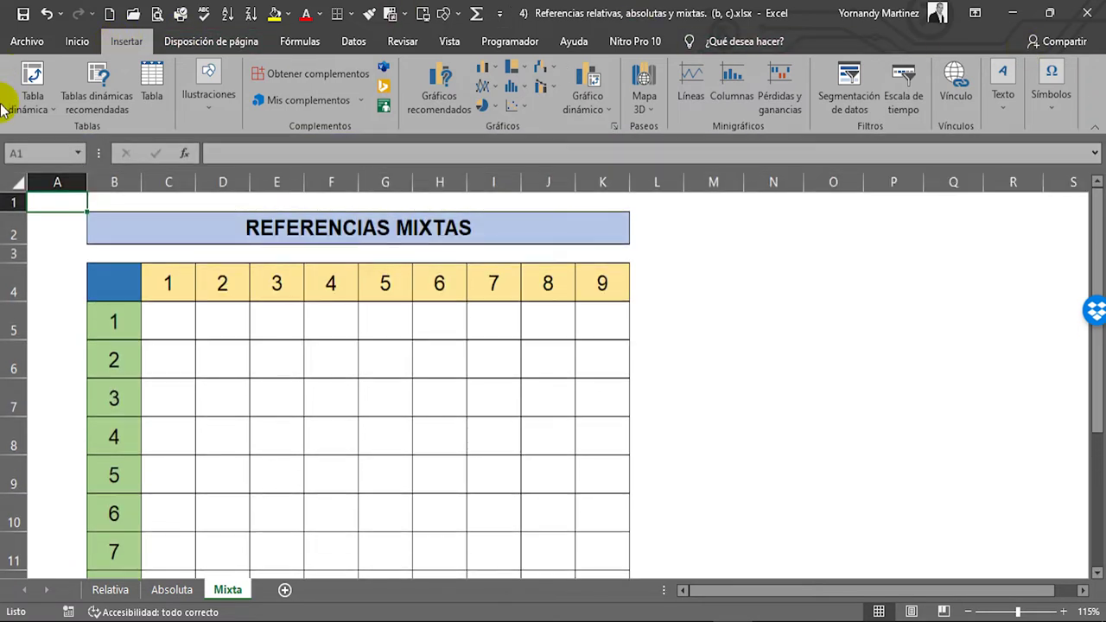
click(1096, 129)
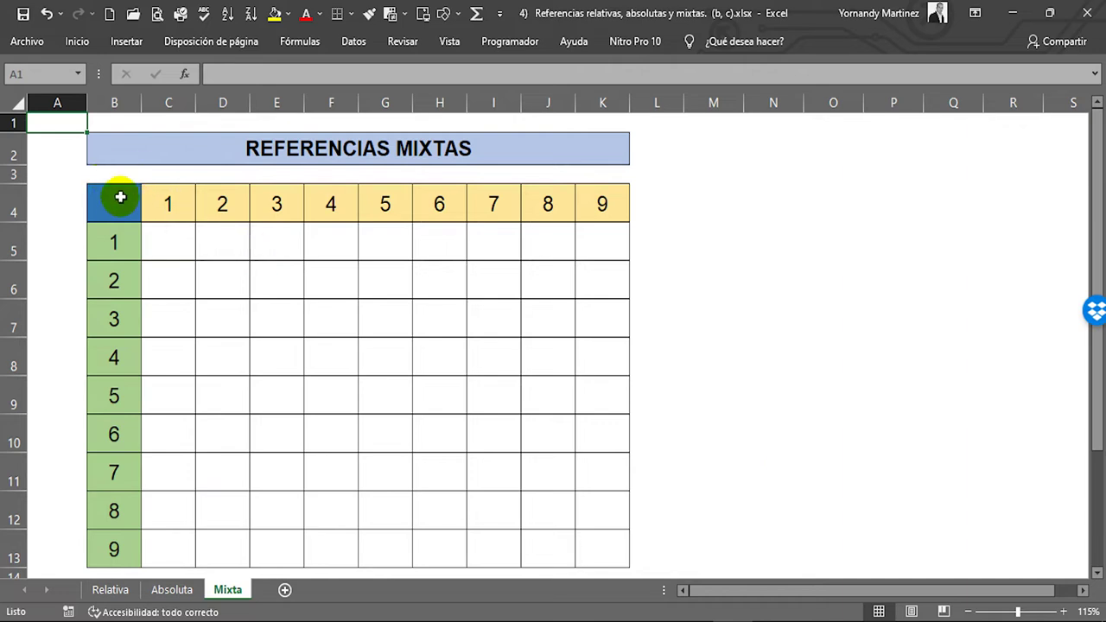
Examine how the Mixta table's row and column headers pair up, including the intersection of column G with row 10.
click(306, 149)
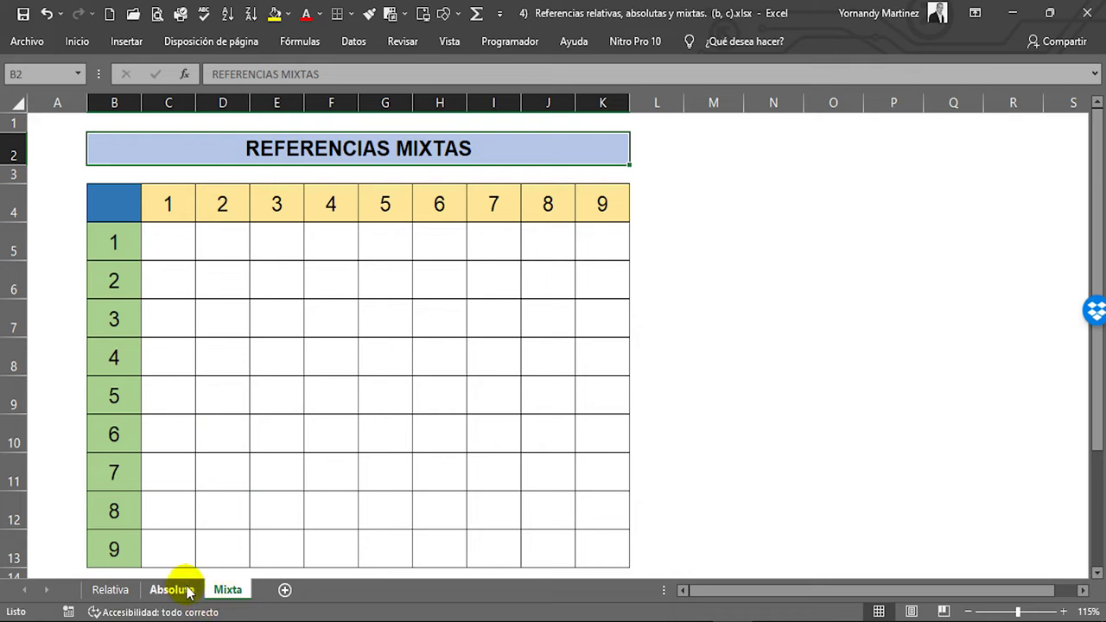
click(168, 240)
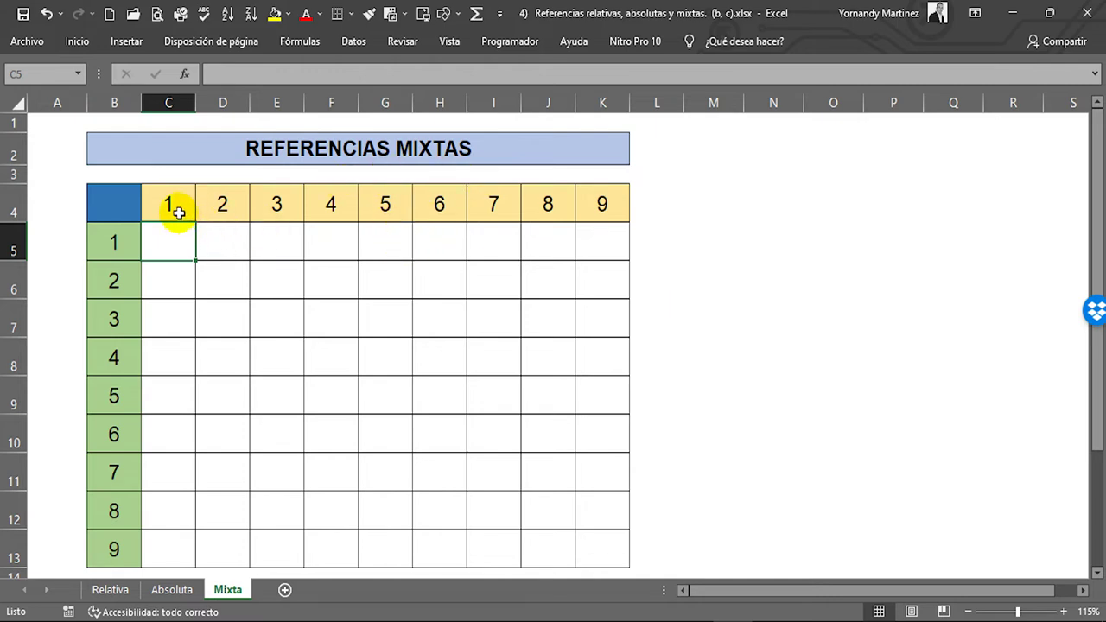
click(132, 235)
click(216, 202)
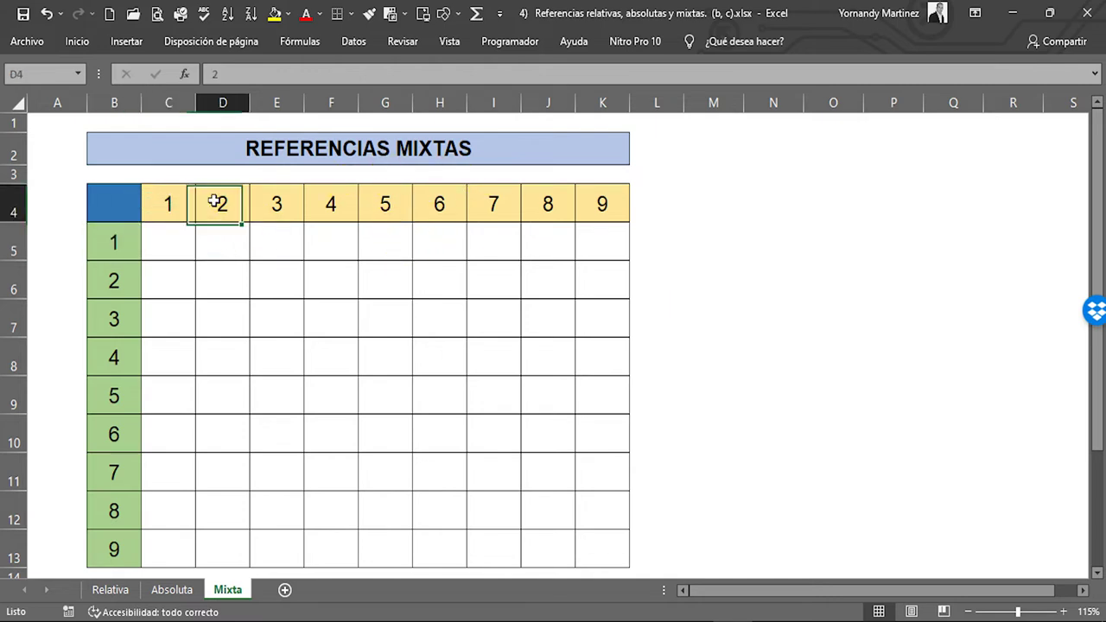
click(111, 283)
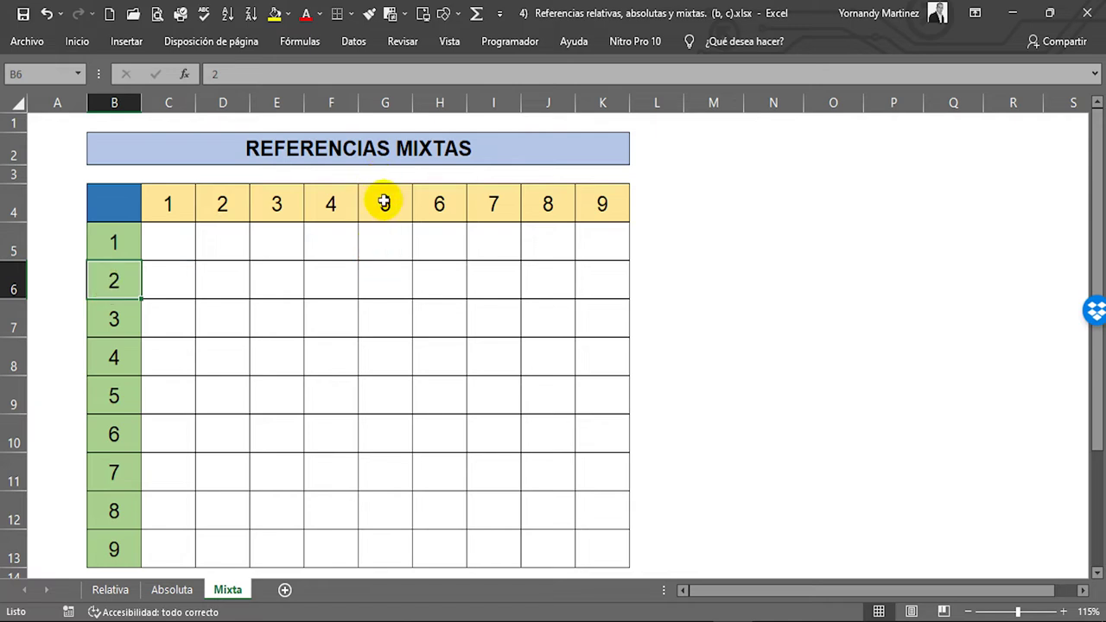
click(385, 102)
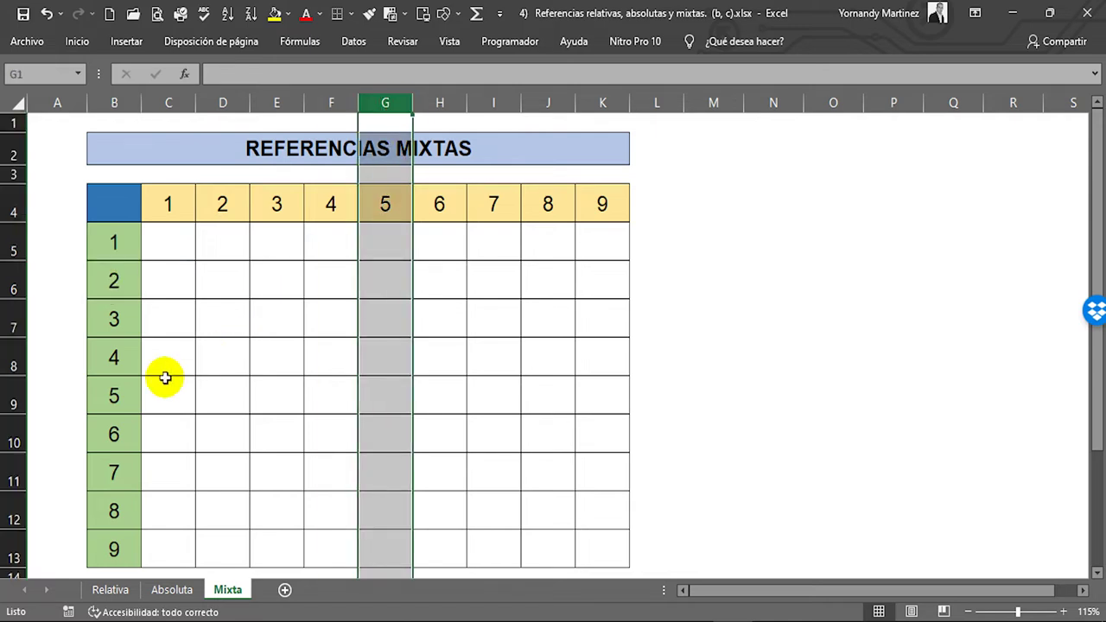
ctrl+click(10, 441)
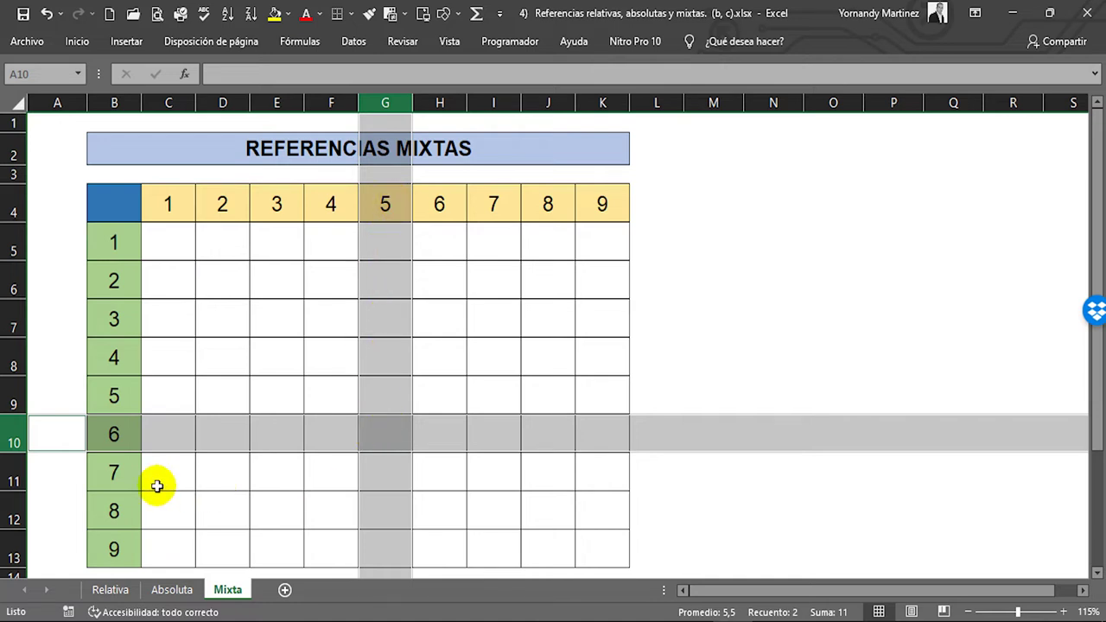
Enter the formula =C4*B5 in cell C5, multiplying the first column header by the first row header.
click(381, 434)
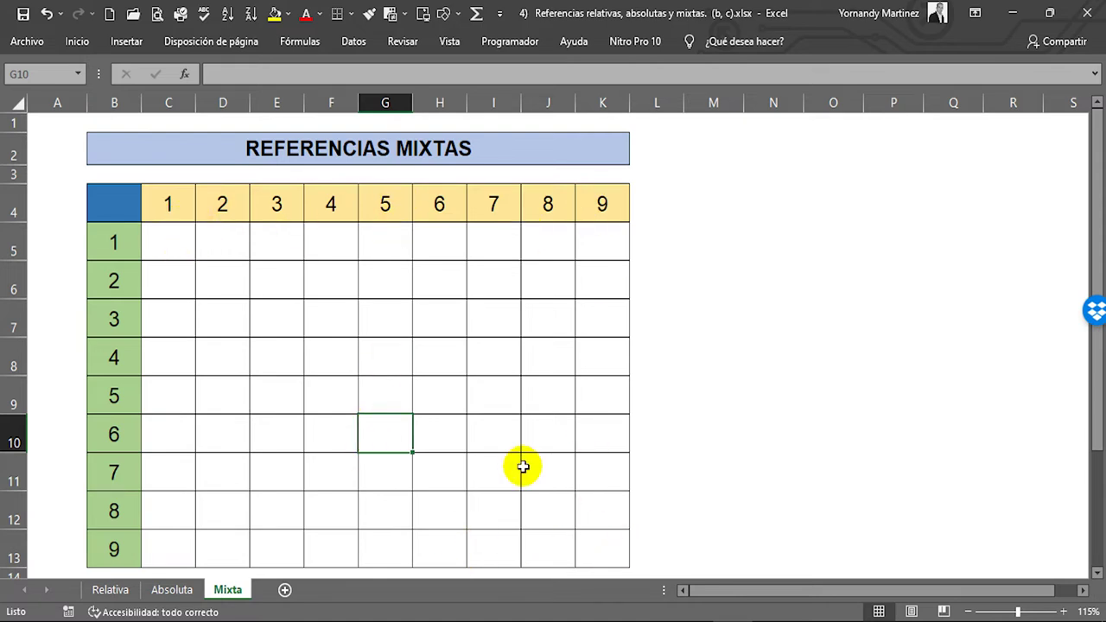
click(153, 235)
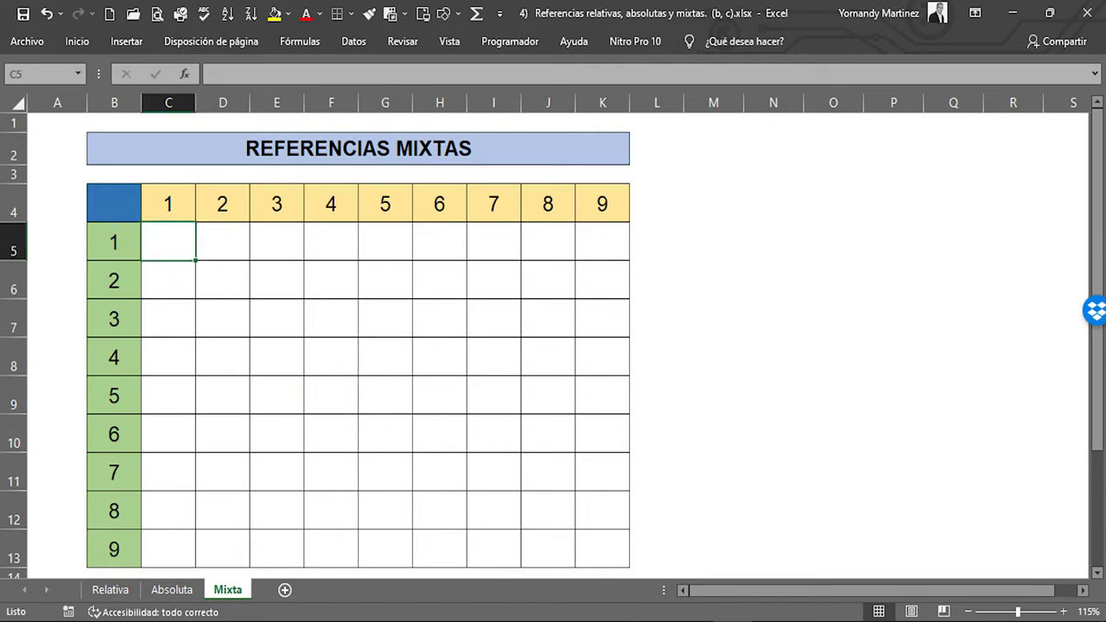
text(=)
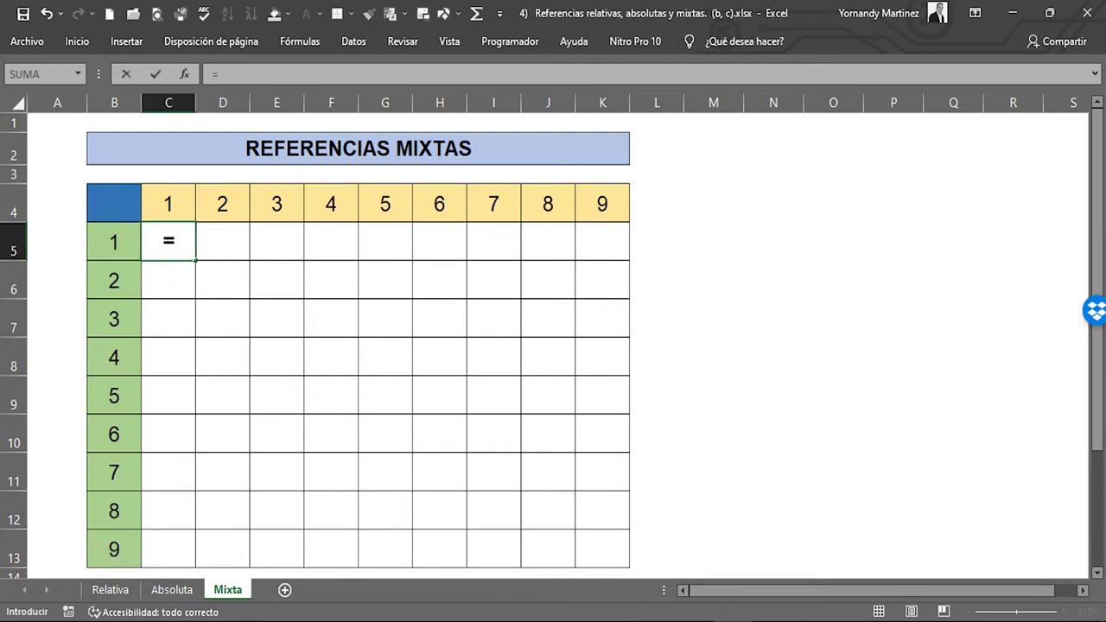
click(168, 205)
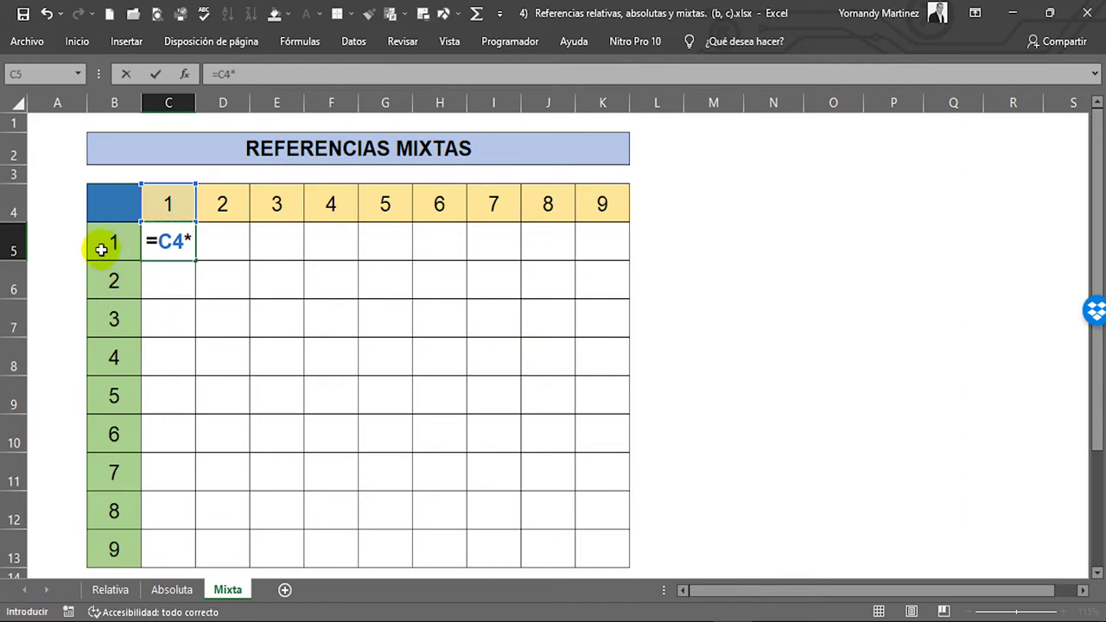
click(101, 247)
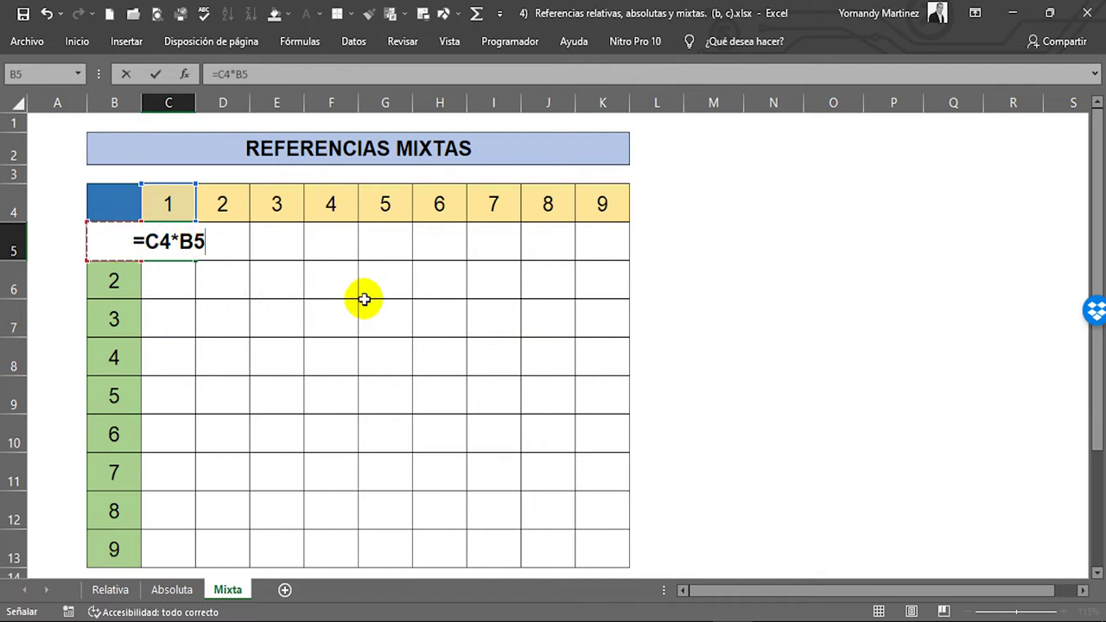
key(Return)
key(Up)
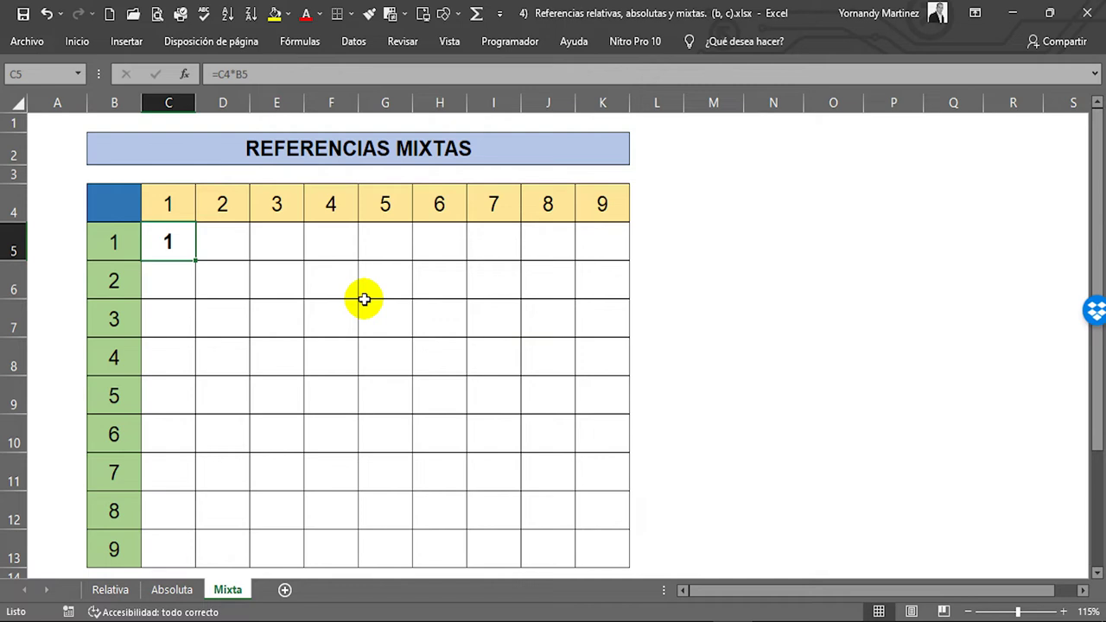
Check the references of the C5 formula and fill it across to column K and down to row 13.
double_click(169, 247)
key(Escape)
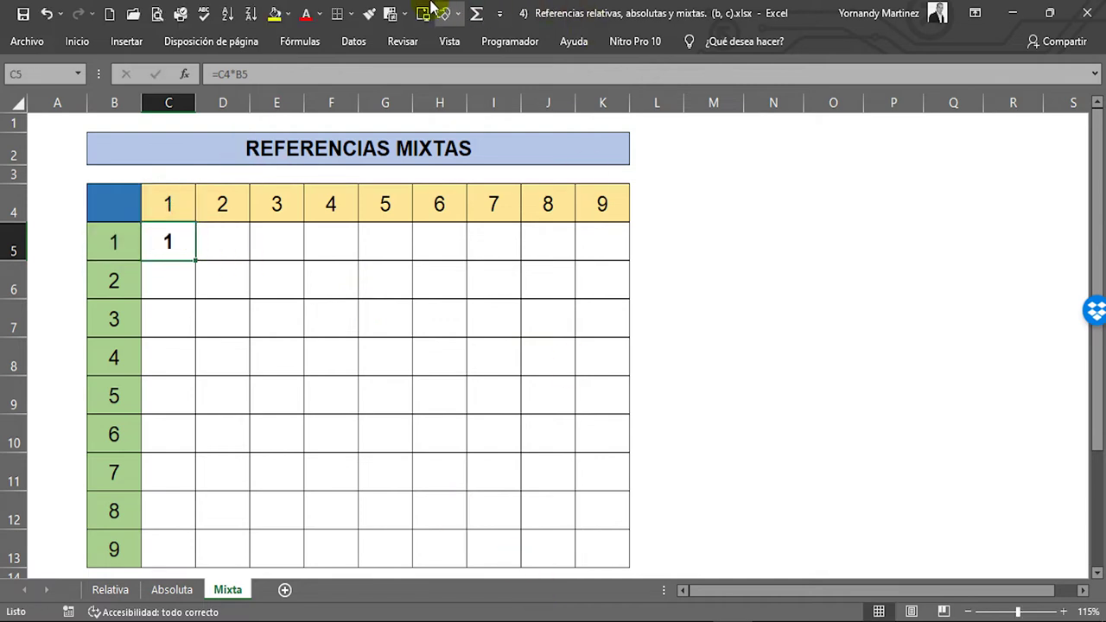
click(251, 74)
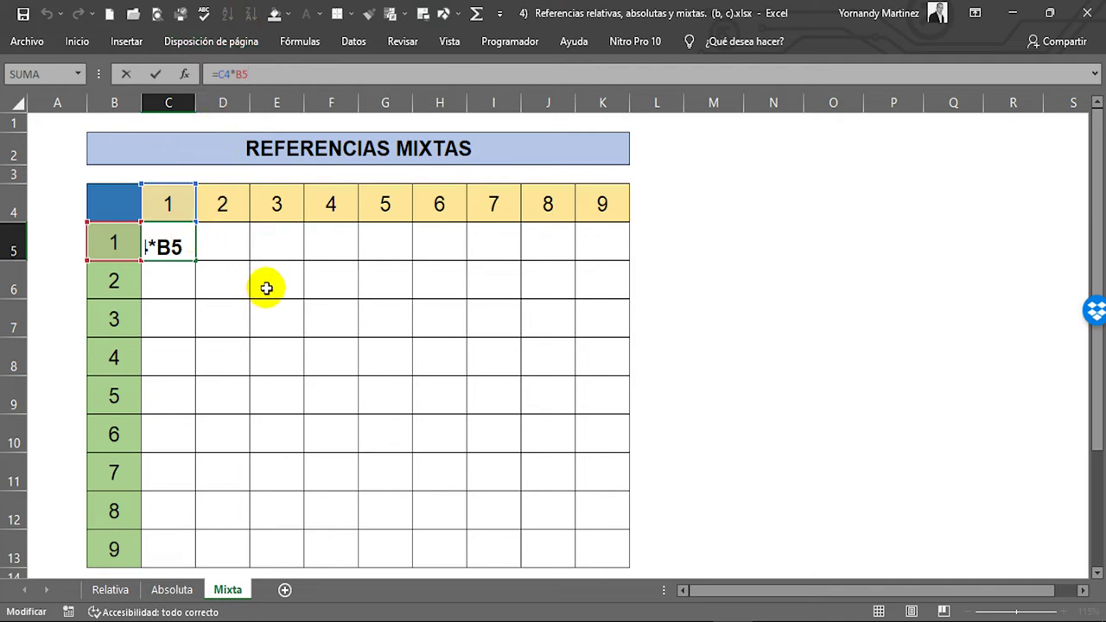
key(ctrl+Return)
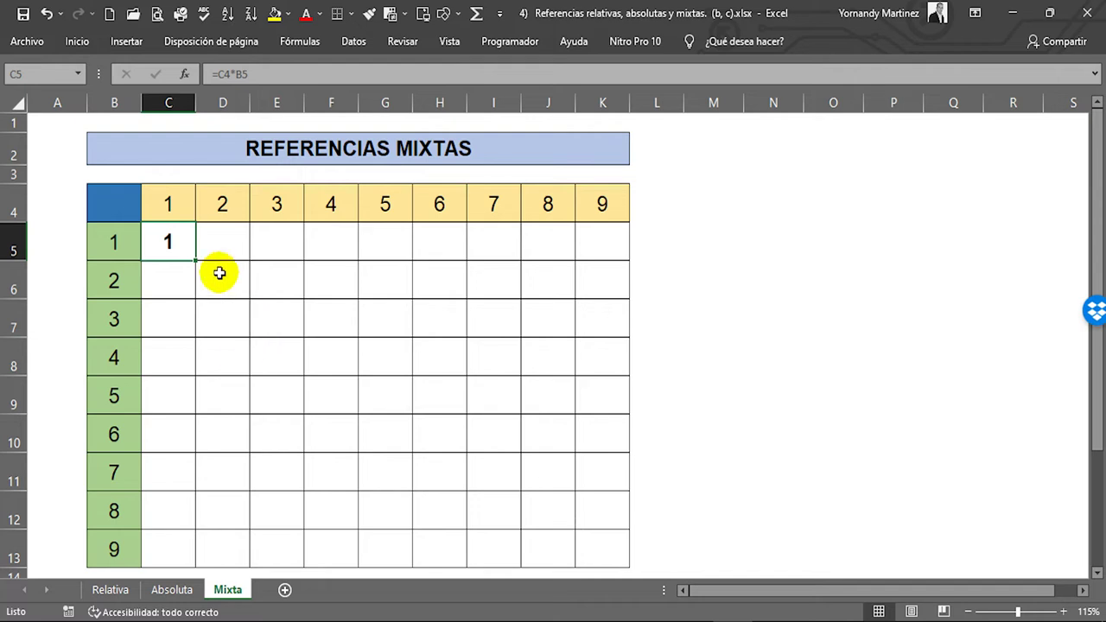
drag(197, 261, 622, 259)
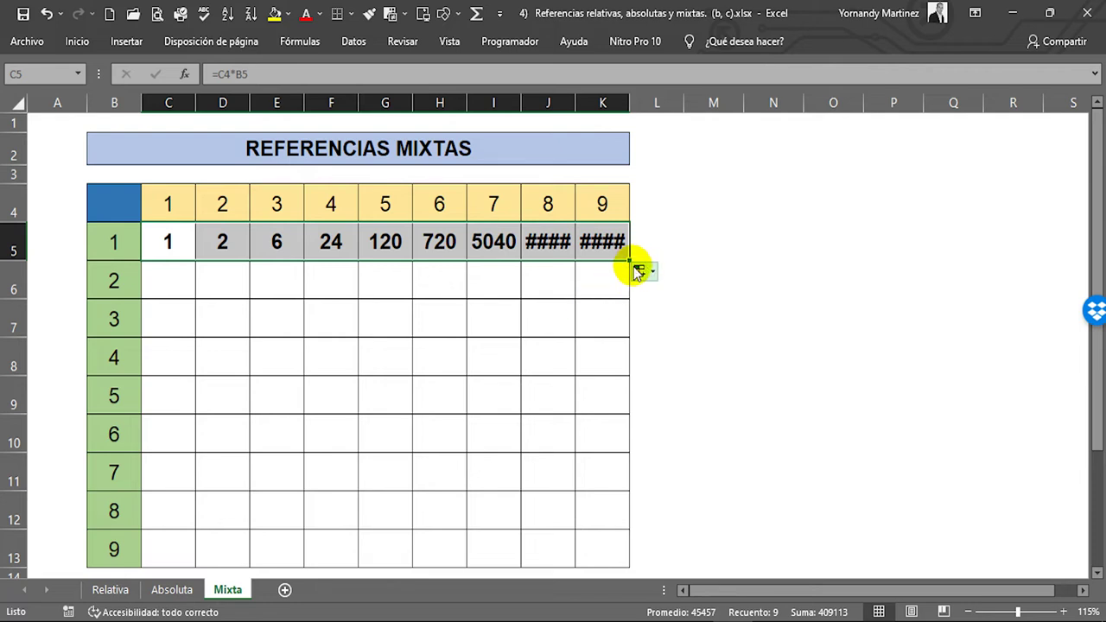
drag(628, 259, 631, 566)
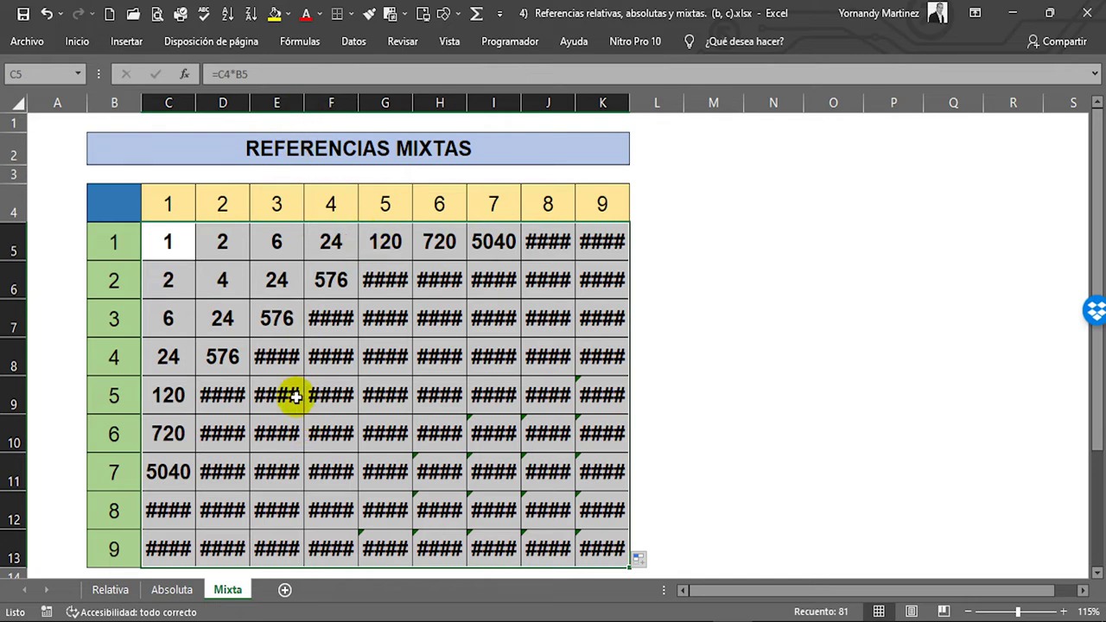
Compare the filled formulas in F5 and I6 with the header cells B5 and F4.
click(115, 248)
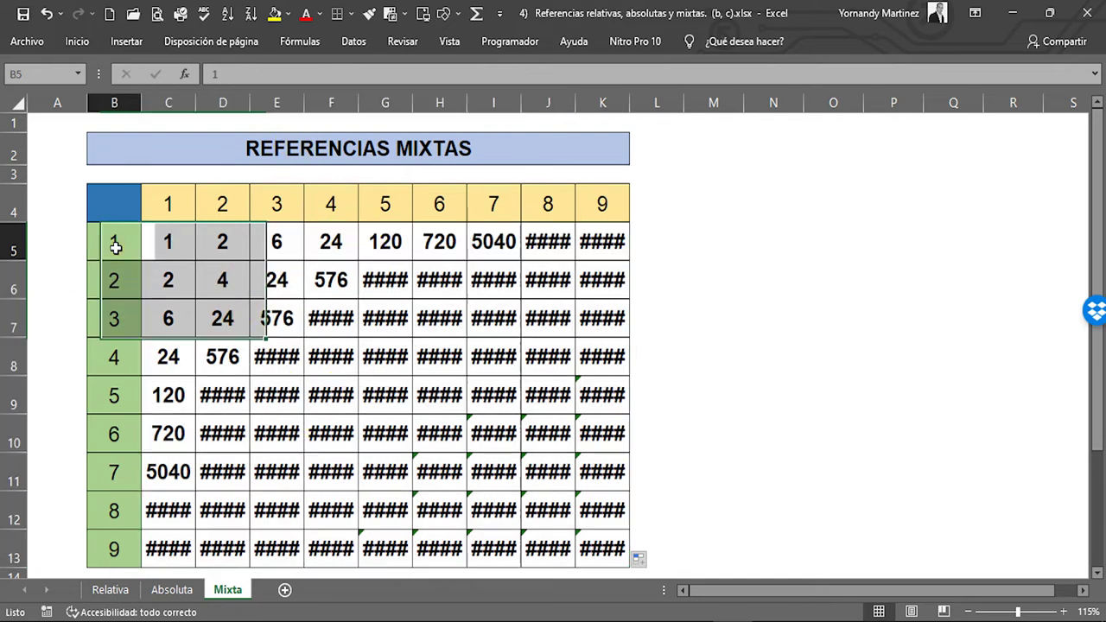
click(329, 207)
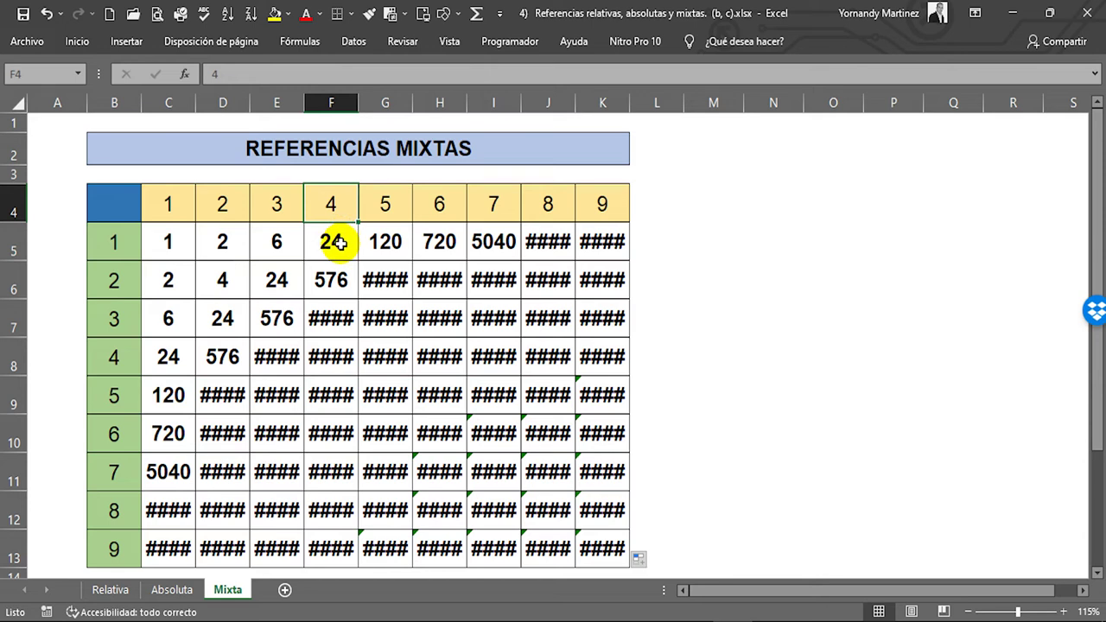
click(337, 243)
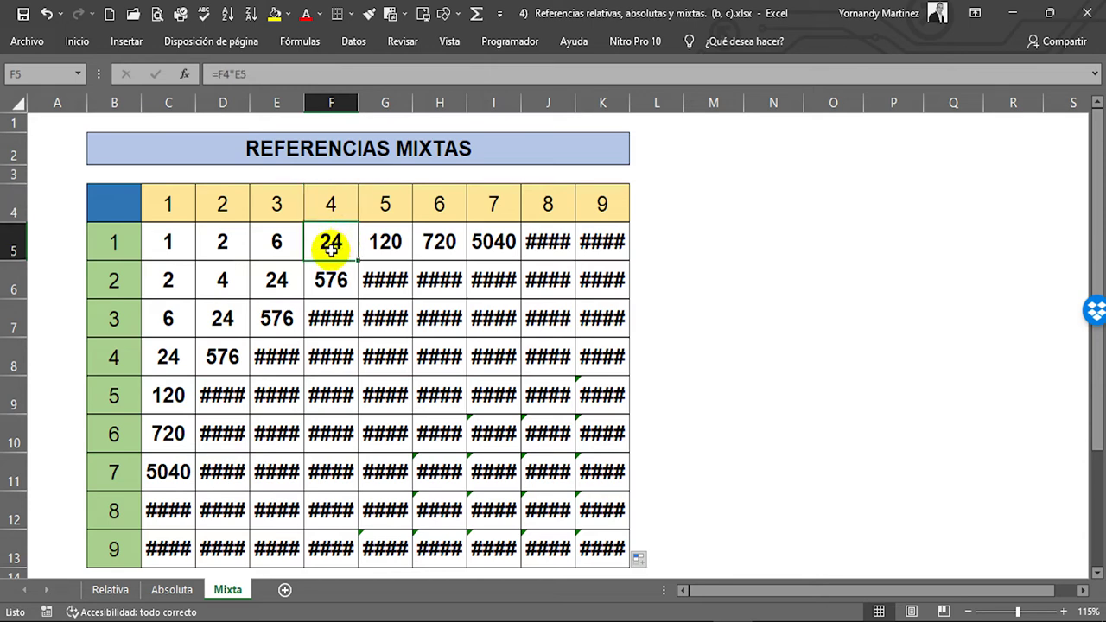
click(488, 278)
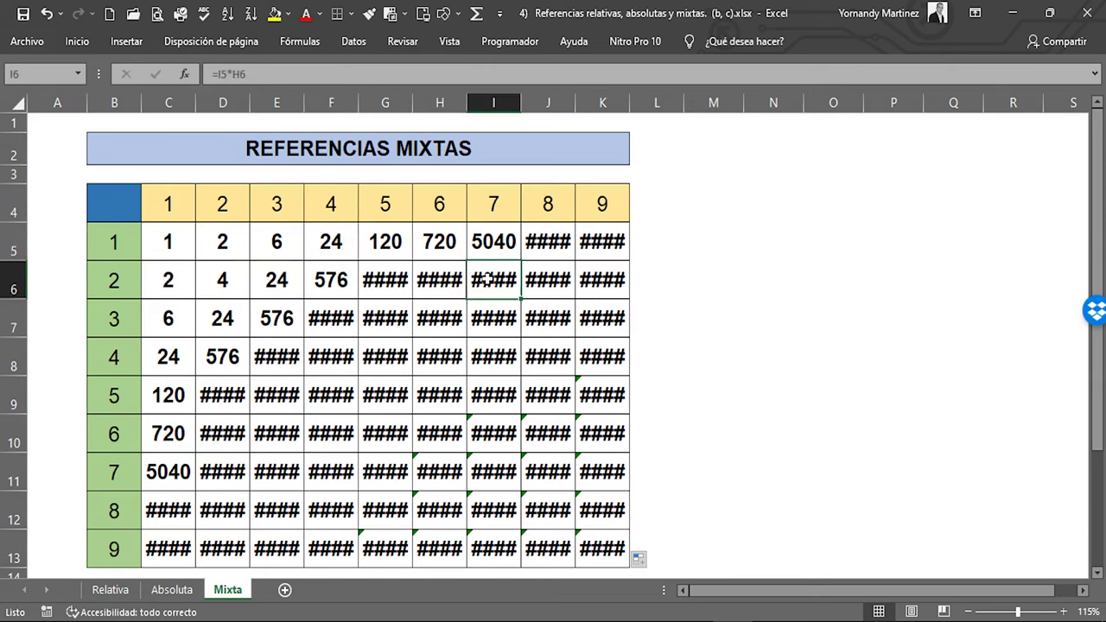
Widen column J to inspect its values in rows 8 and 10, and undo the width change.
click(546, 244)
drag(574, 102, 621, 102)
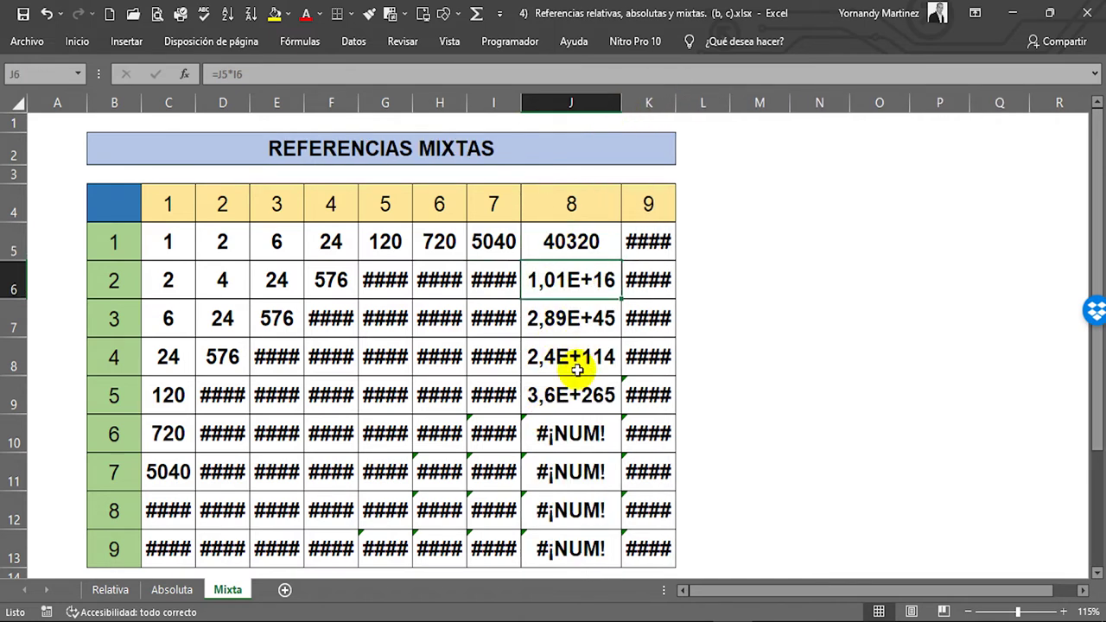
click(577, 369)
click(584, 424)
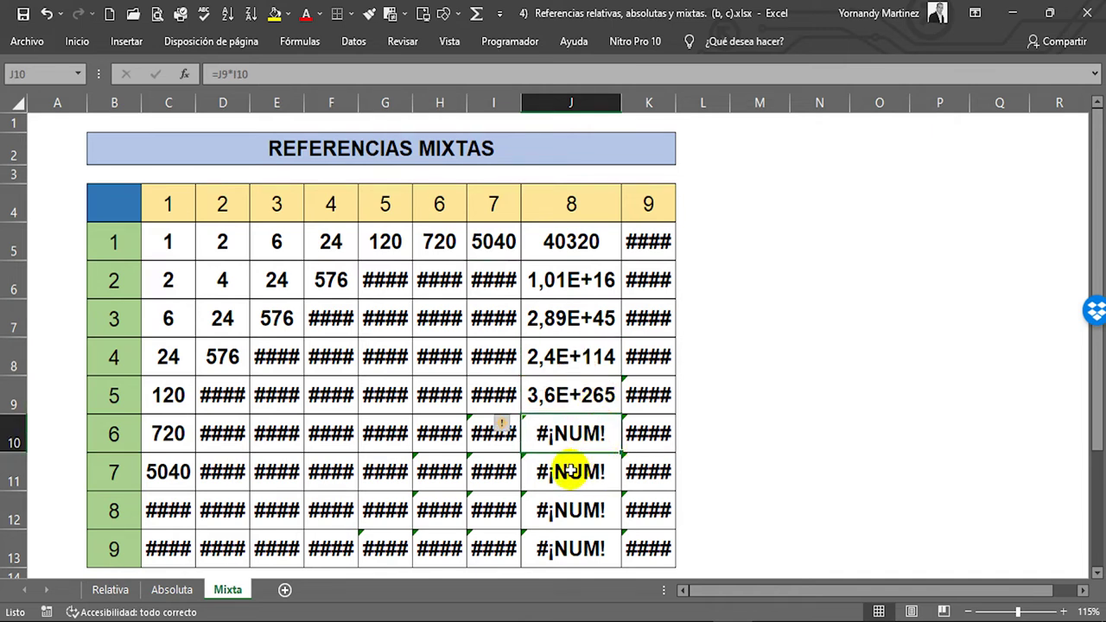
key(ctrl+z)
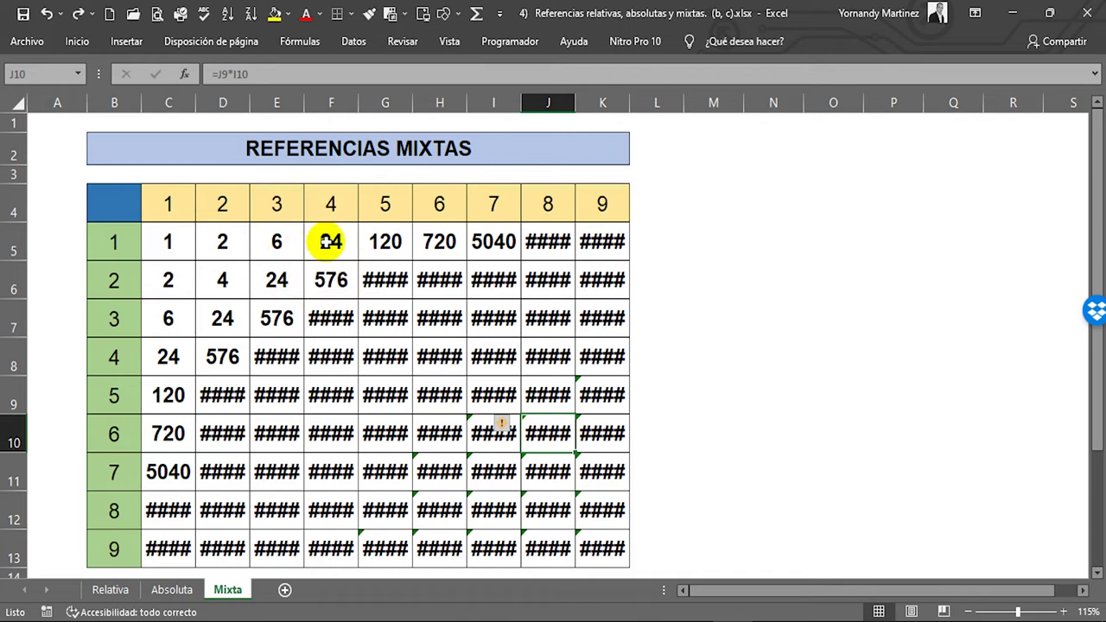
Trace the cells referenced by the formula in E6 and compare them with its headers in E4 and B6.
click(277, 288)
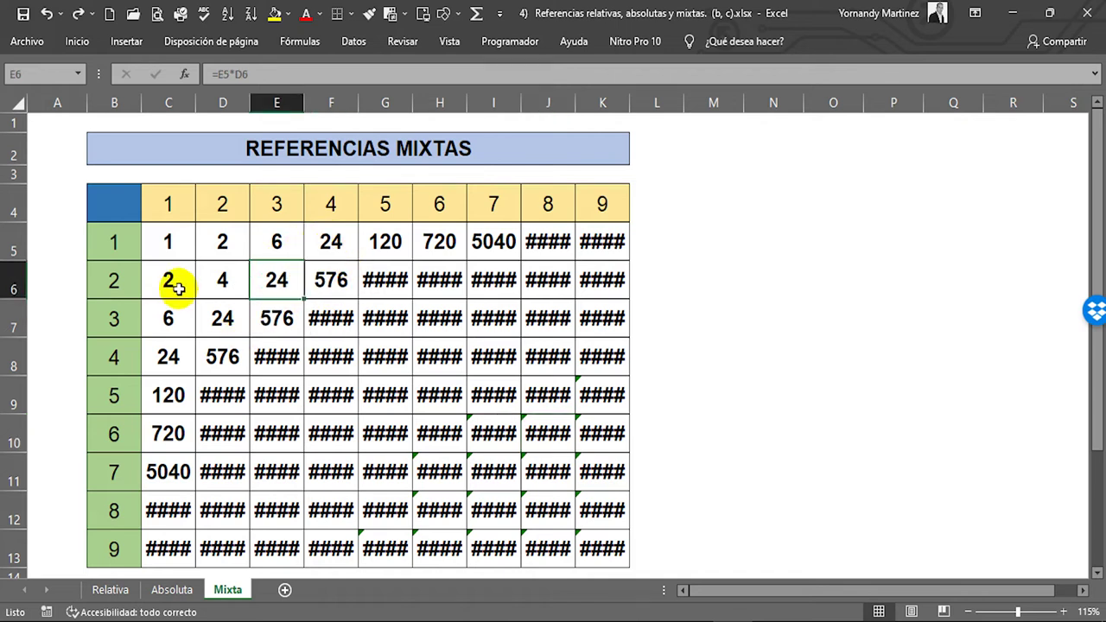
double_click(277, 285)
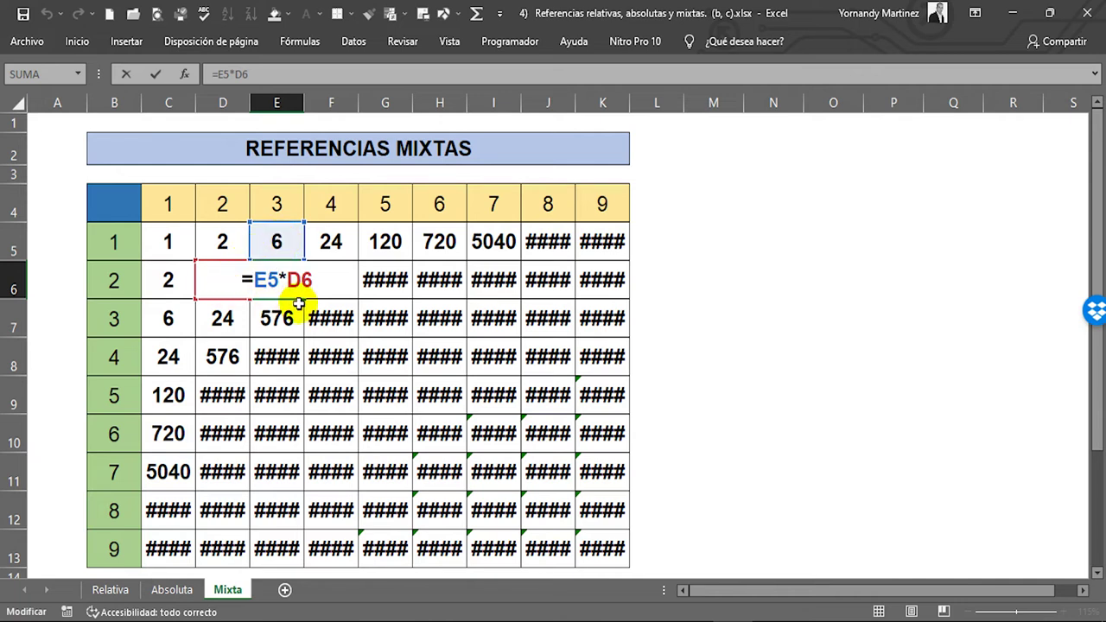
key(ctrl+Return)
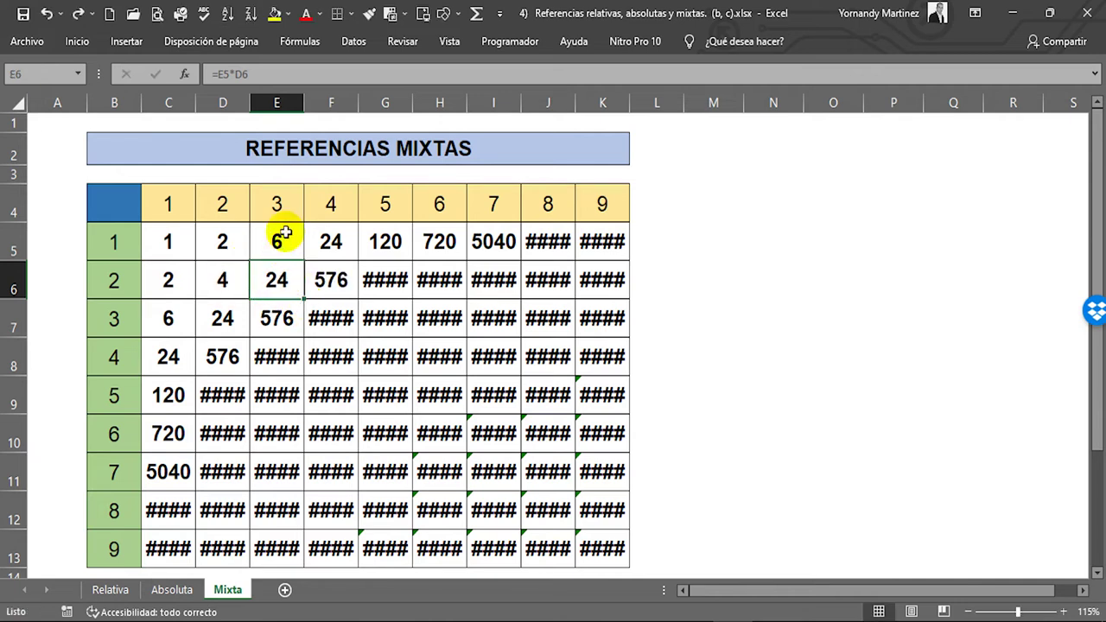
click(284, 206)
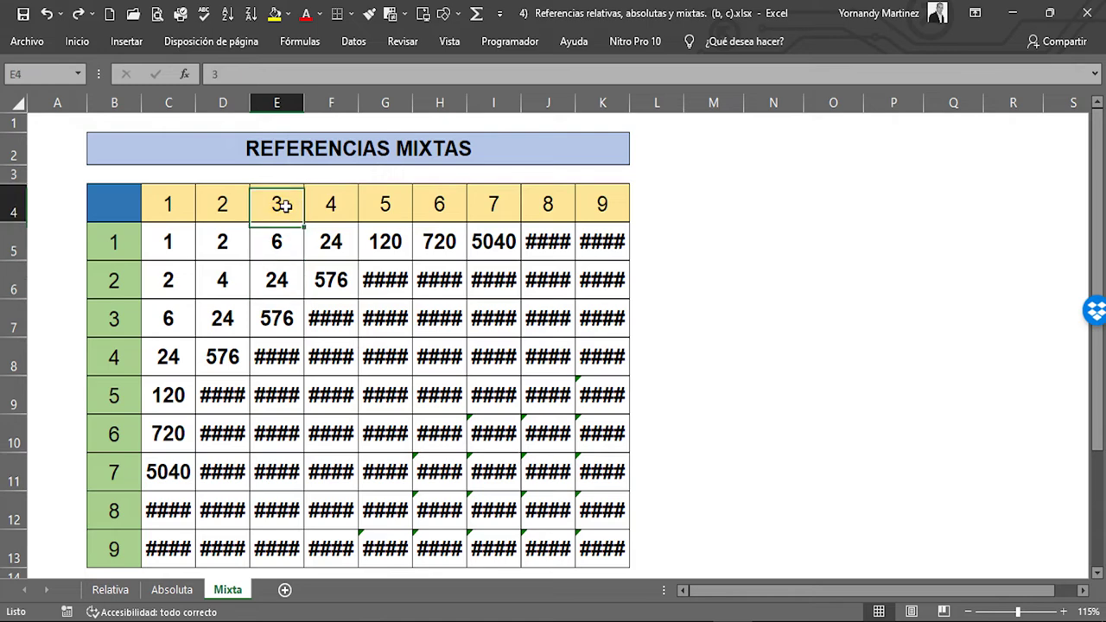
click(116, 288)
Clear the filled formulas from C5:K13 and select cell C5.
drag(172, 245, 583, 551)
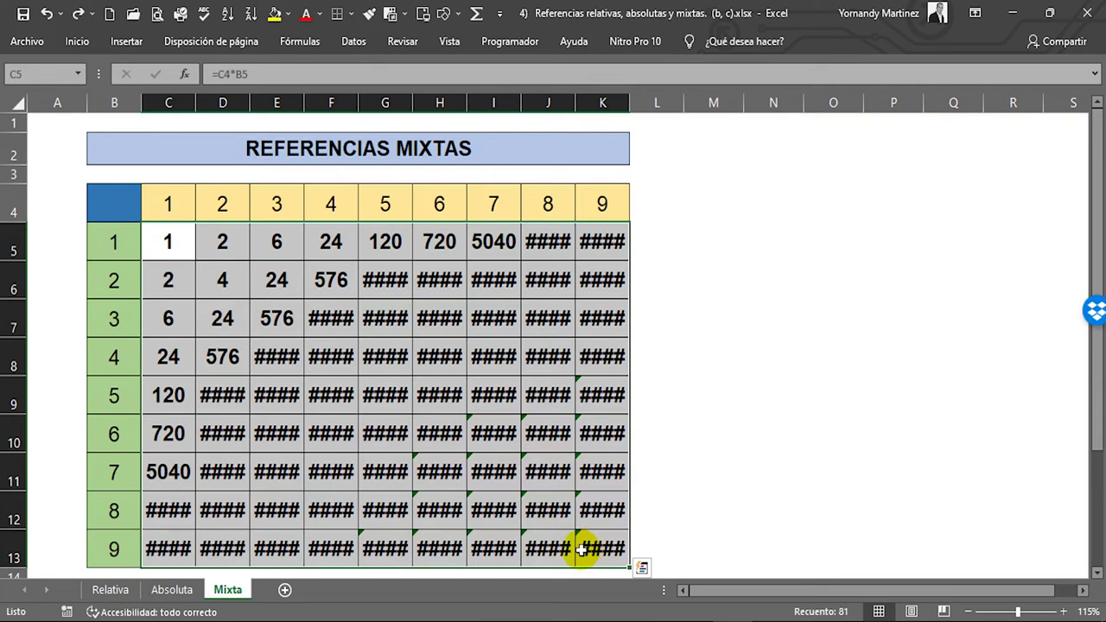
key(Delete)
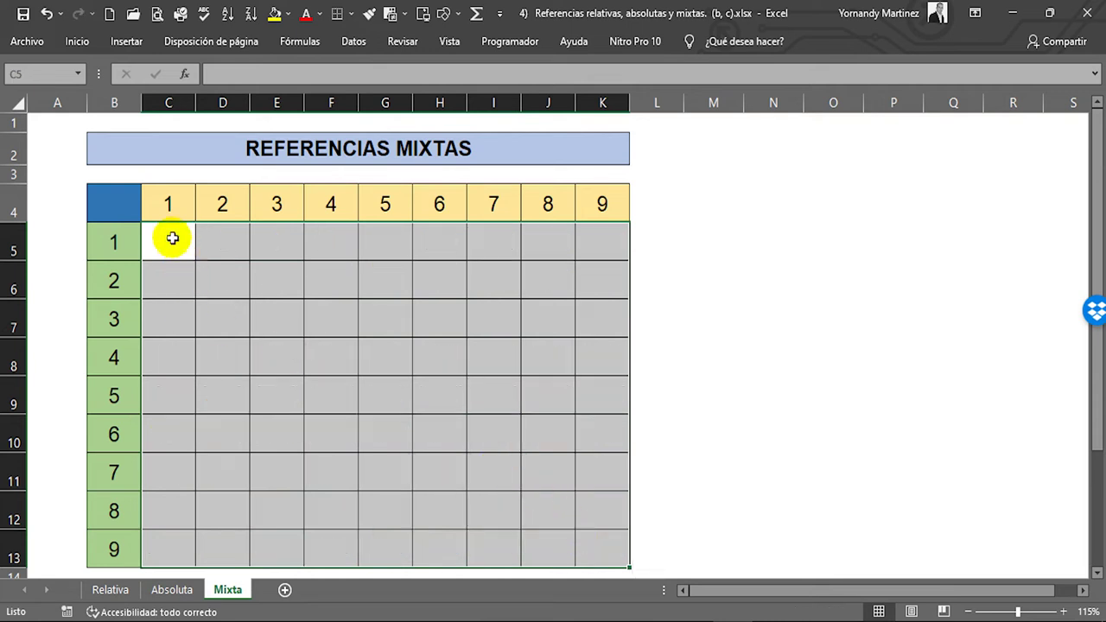
click(171, 238)
click(162, 243)
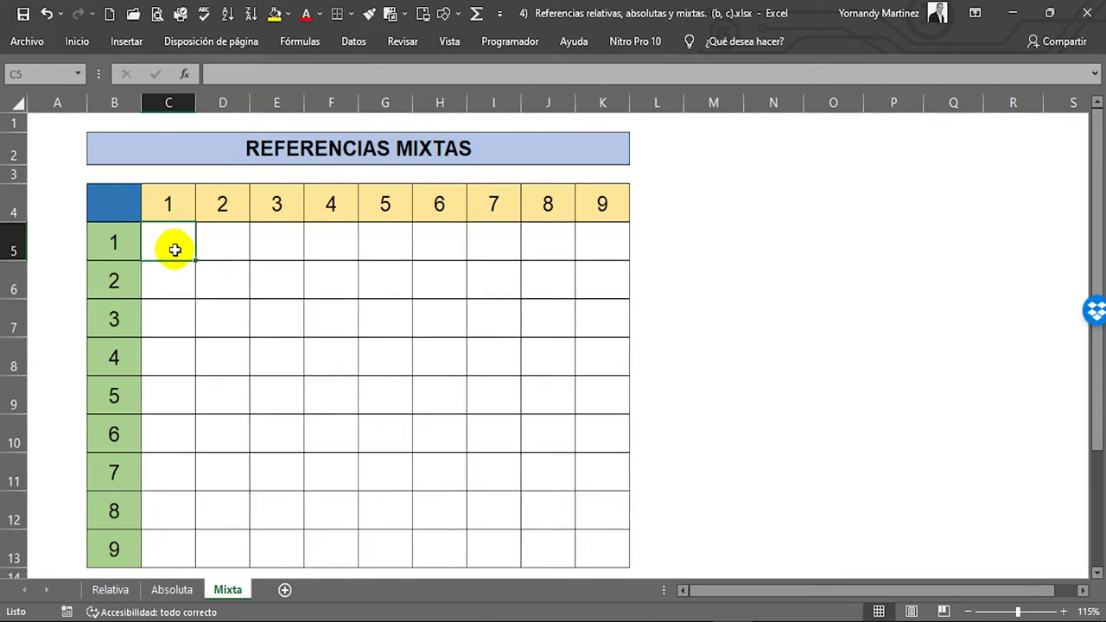
Rebuild the product formula =C4*B5 in cell C5 of the emptied Mixta table.
ctrl+scroll(149, 228, up, 3)
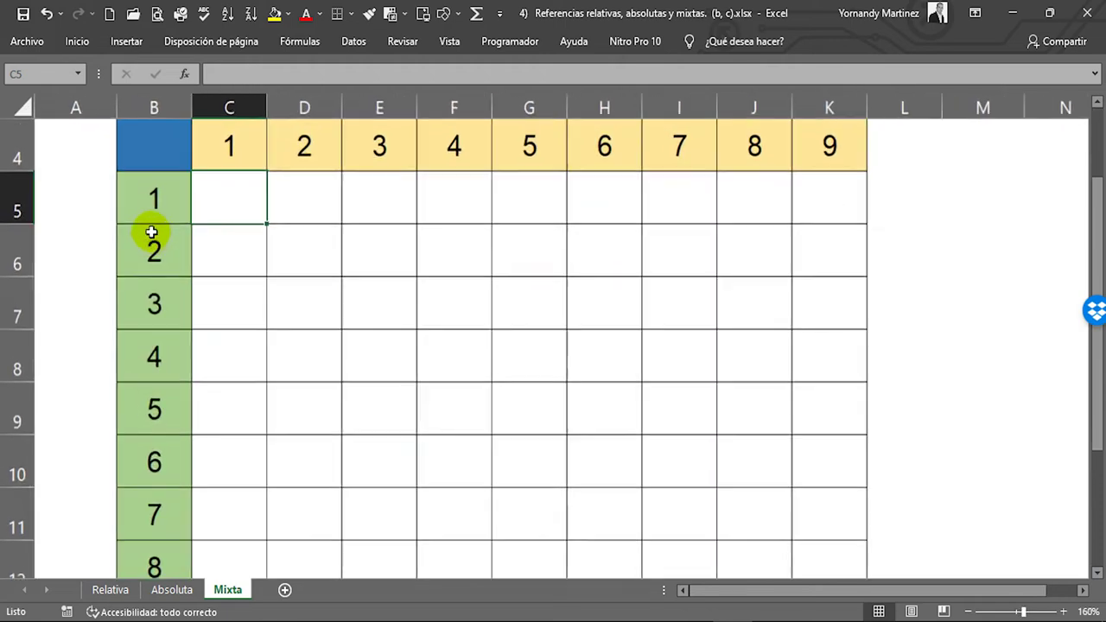
ctrl+scroll(140, 254, up, 1)
scroll(207, 286, up, 2)
click(275, 290)
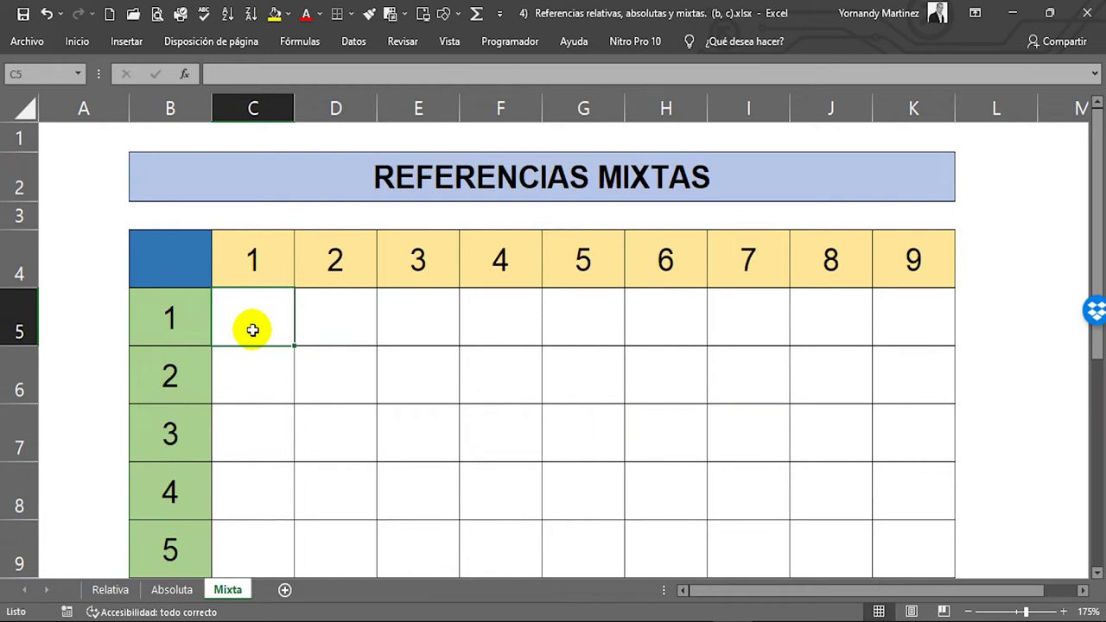
text(=)
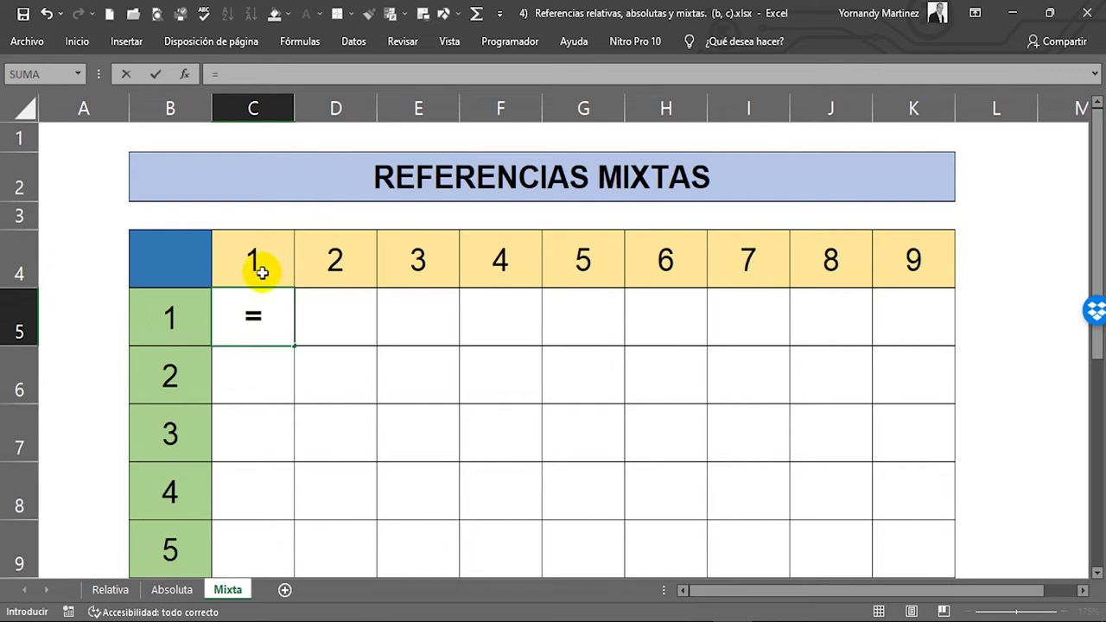
click(261, 273)
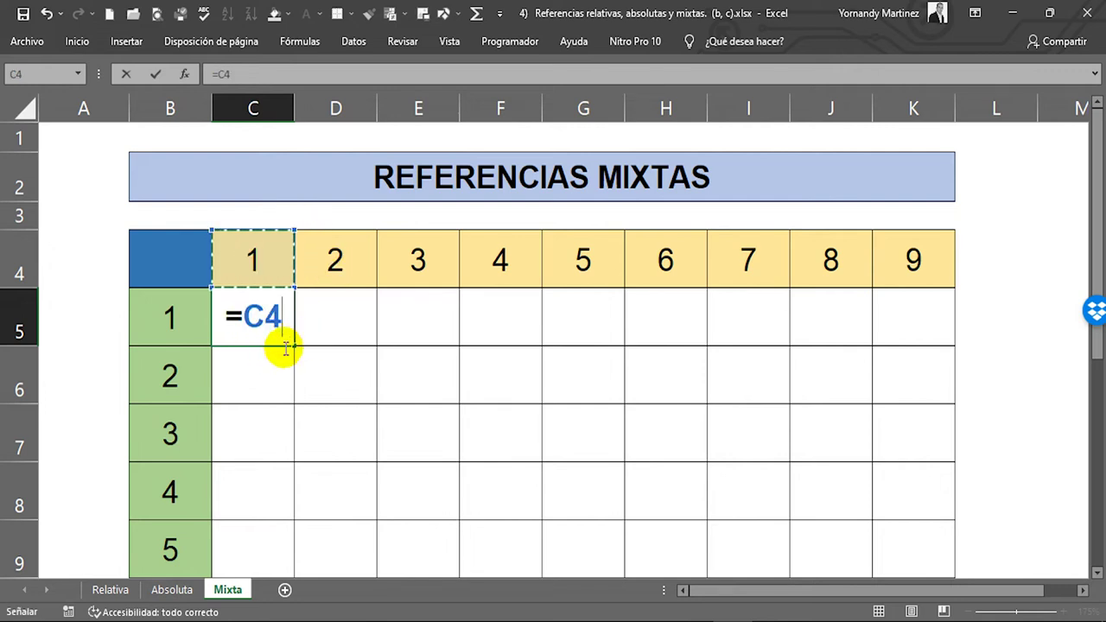
text(*)
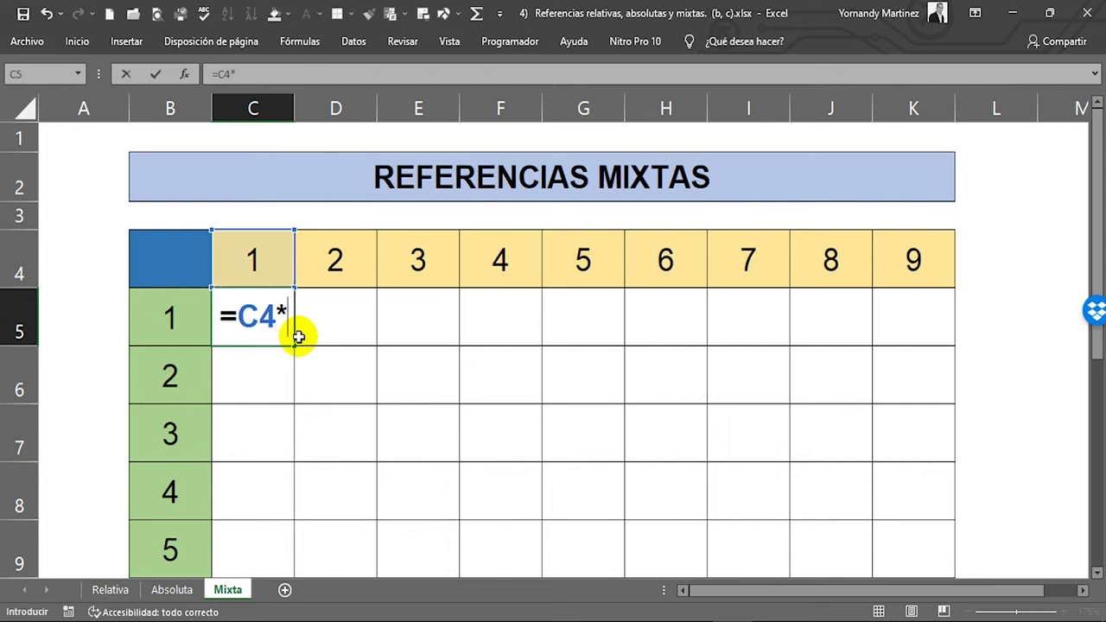
click(172, 316)
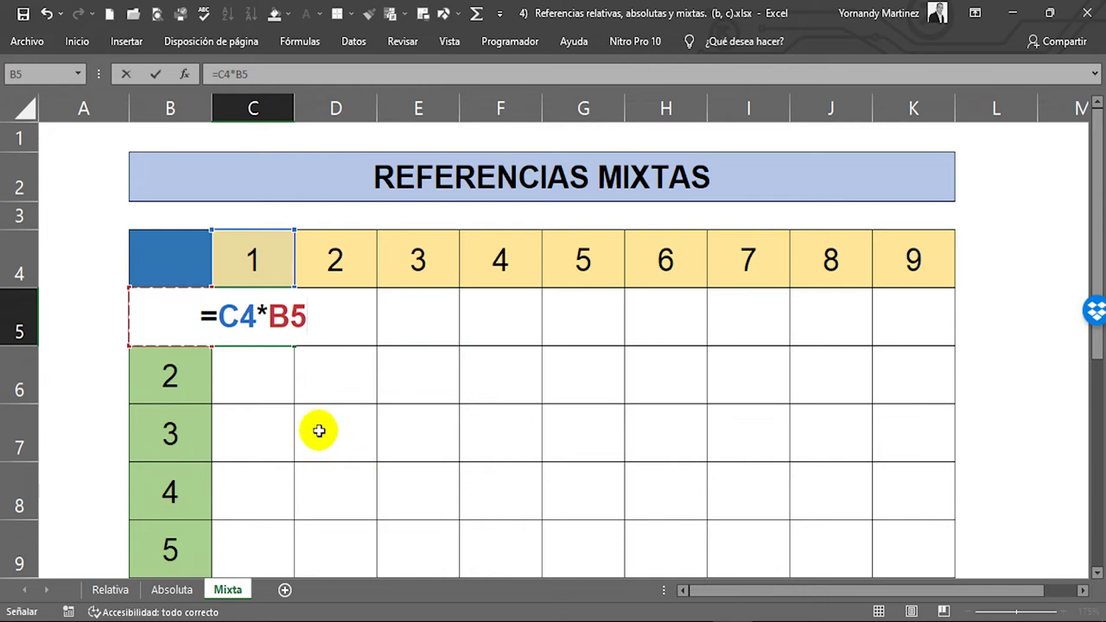
key(Return)
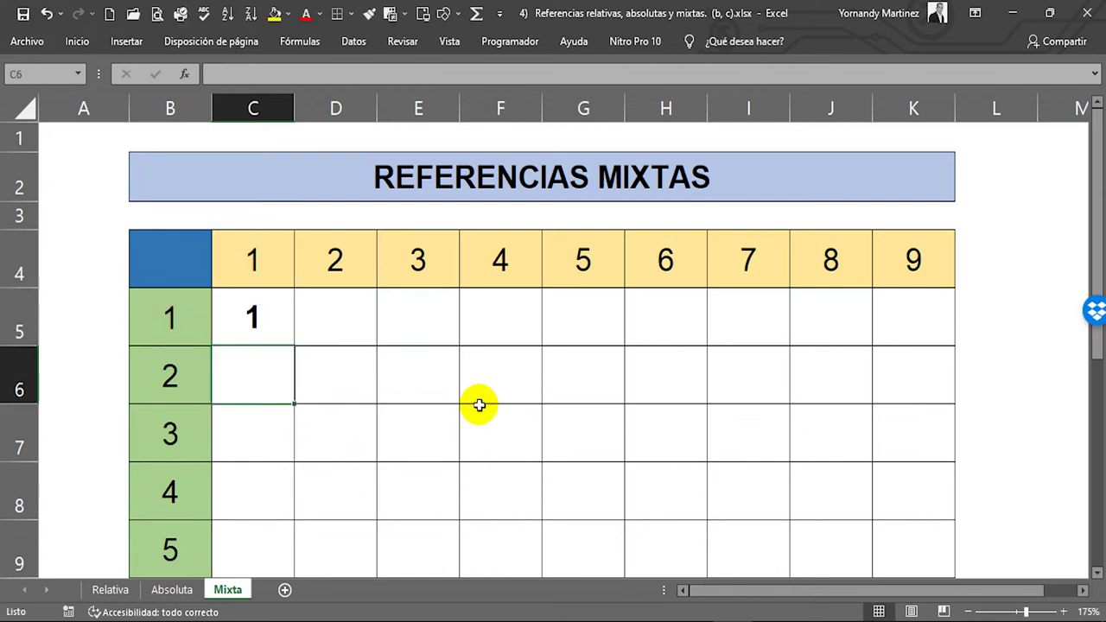
Examine the row and column parts of the references C4 and B5 in cell C5's formula.
click(264, 324)
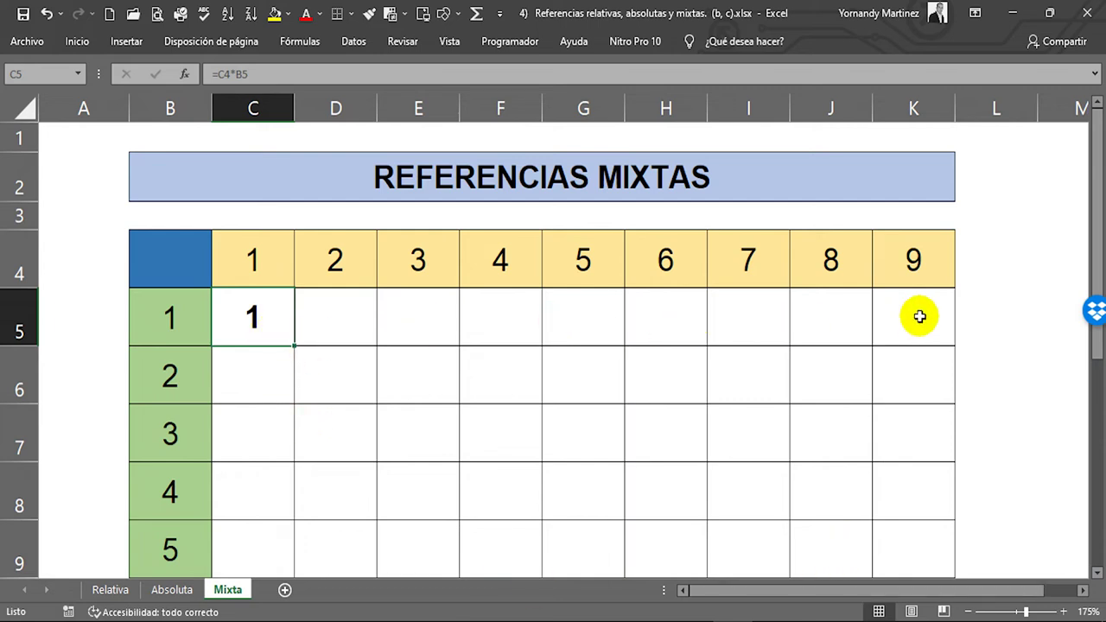
double_click(285, 329)
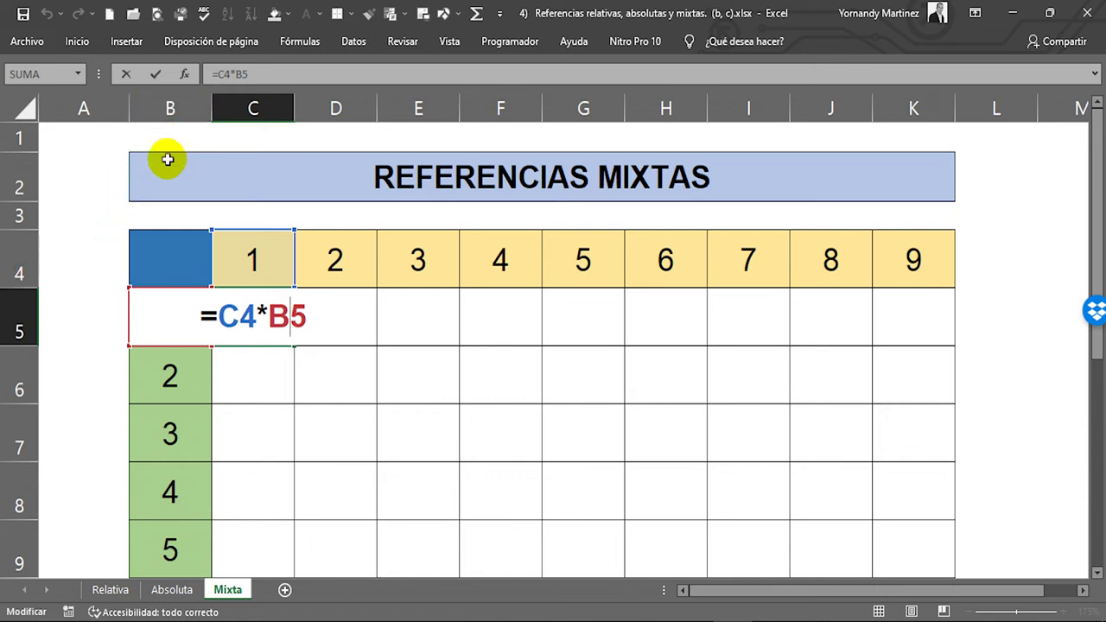
click(278, 316)
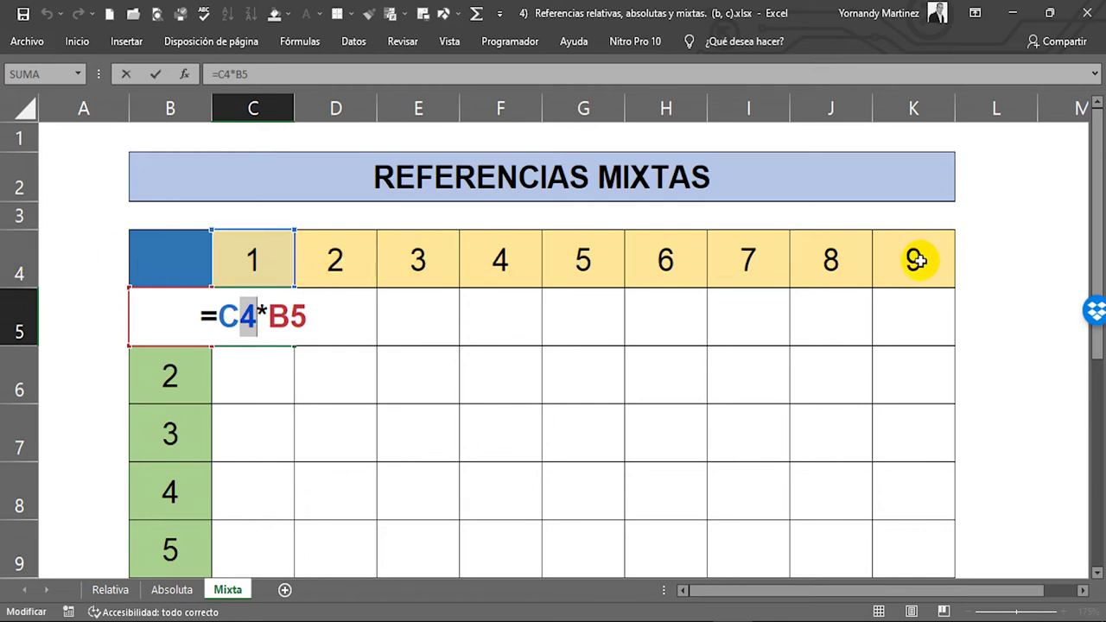
click(222, 317)
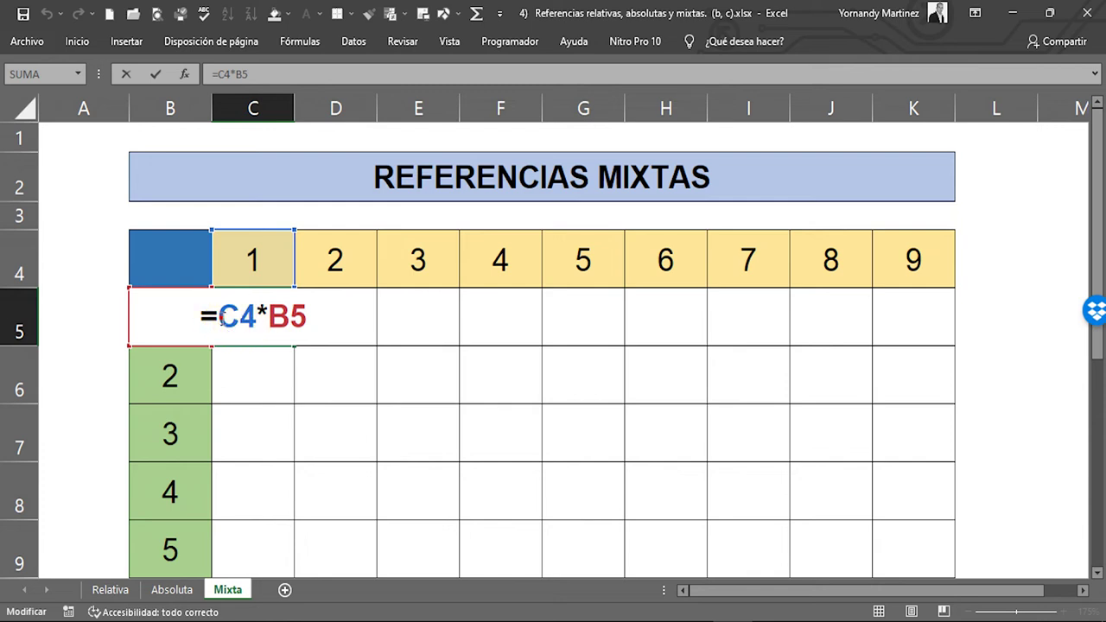
drag(240, 316, 220, 341)
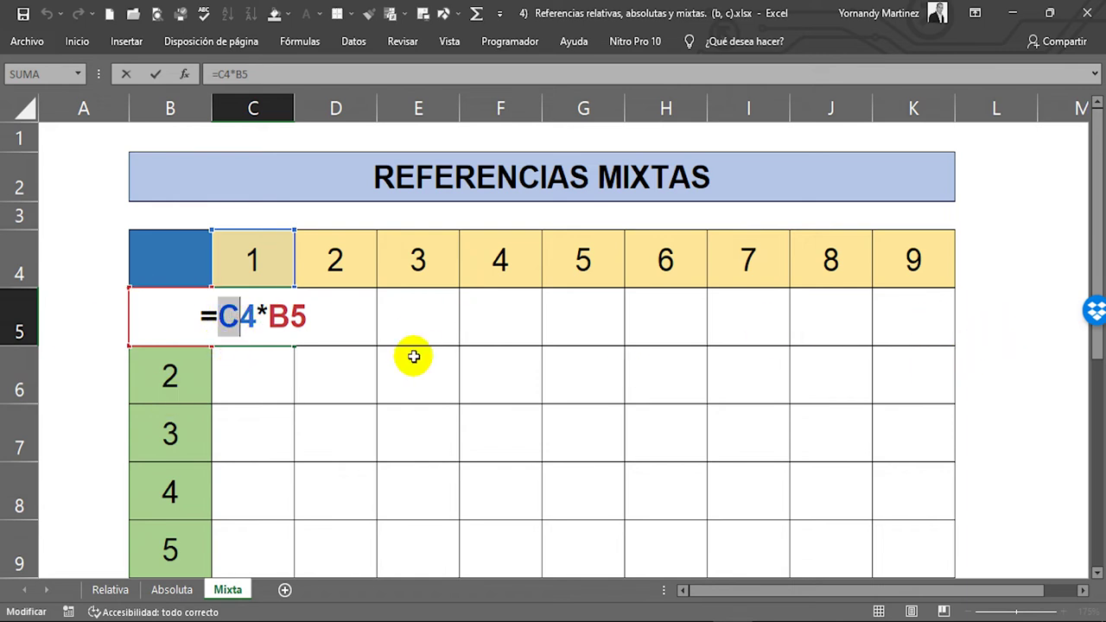
drag(270, 324, 311, 315)
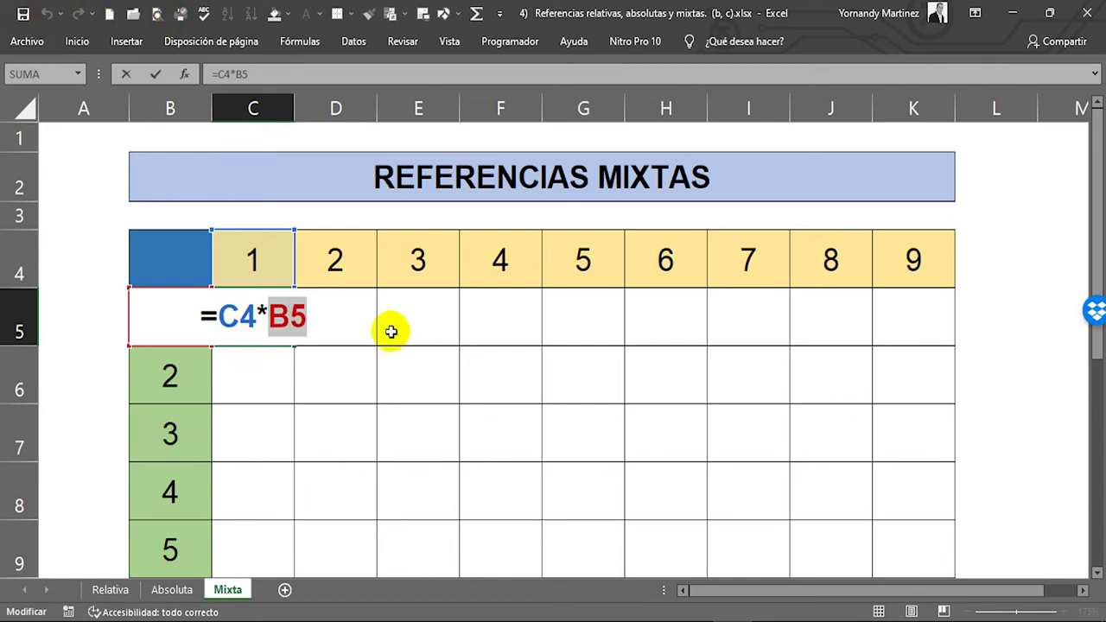
click(269, 320)
drag(273, 317, 282, 307)
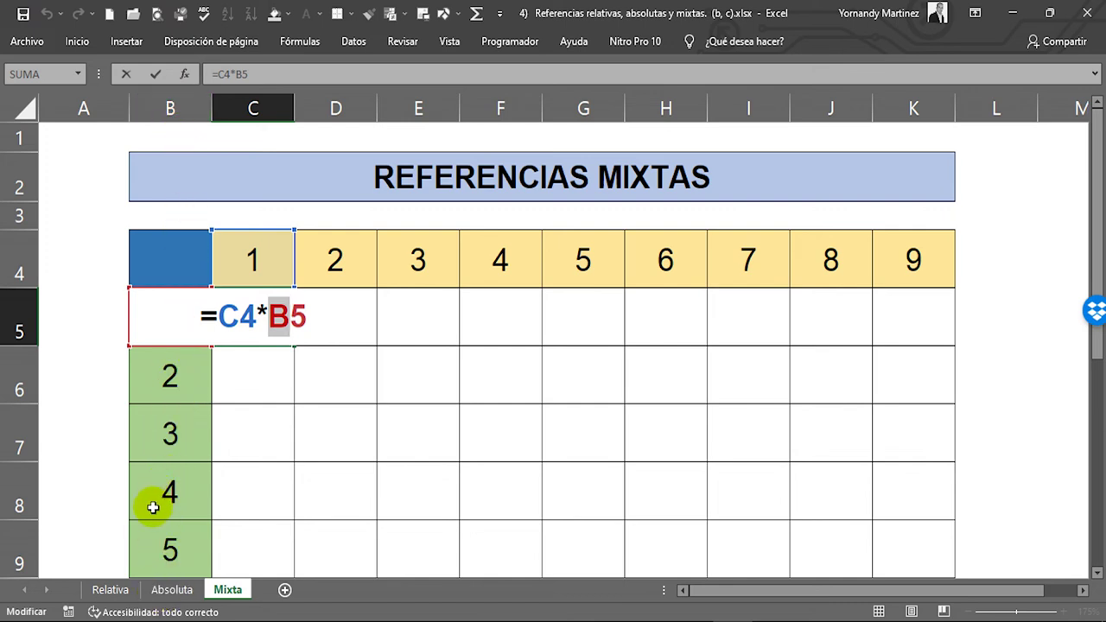
drag(296, 316, 311, 313)
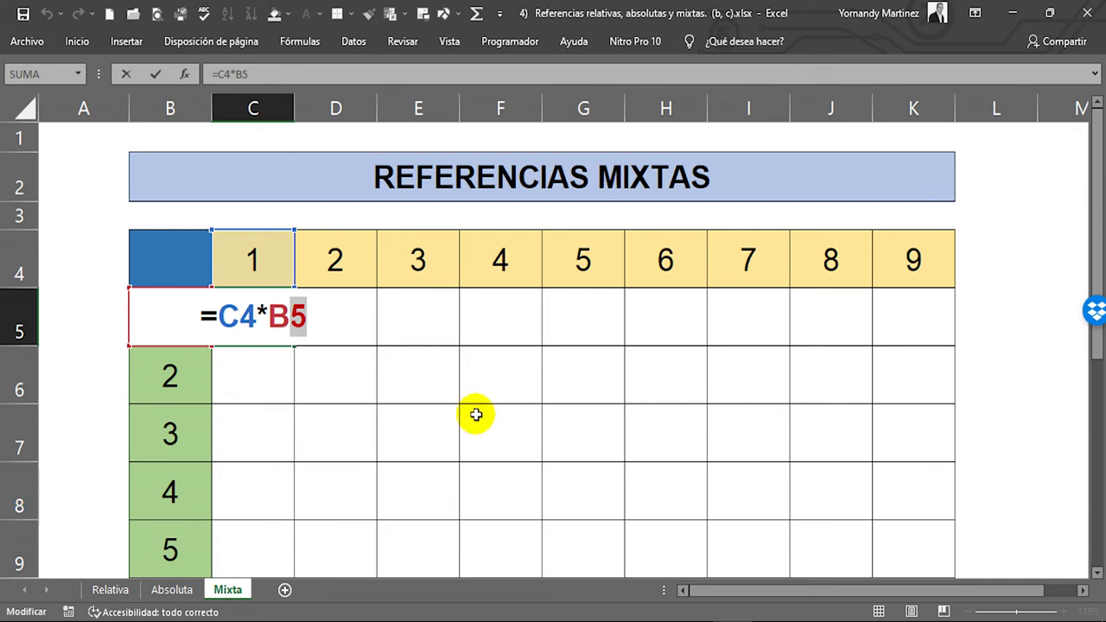
Change the formula in C5 to the mixed references =C$4*$B5, fixing row 4 and column B.
click(241, 321)
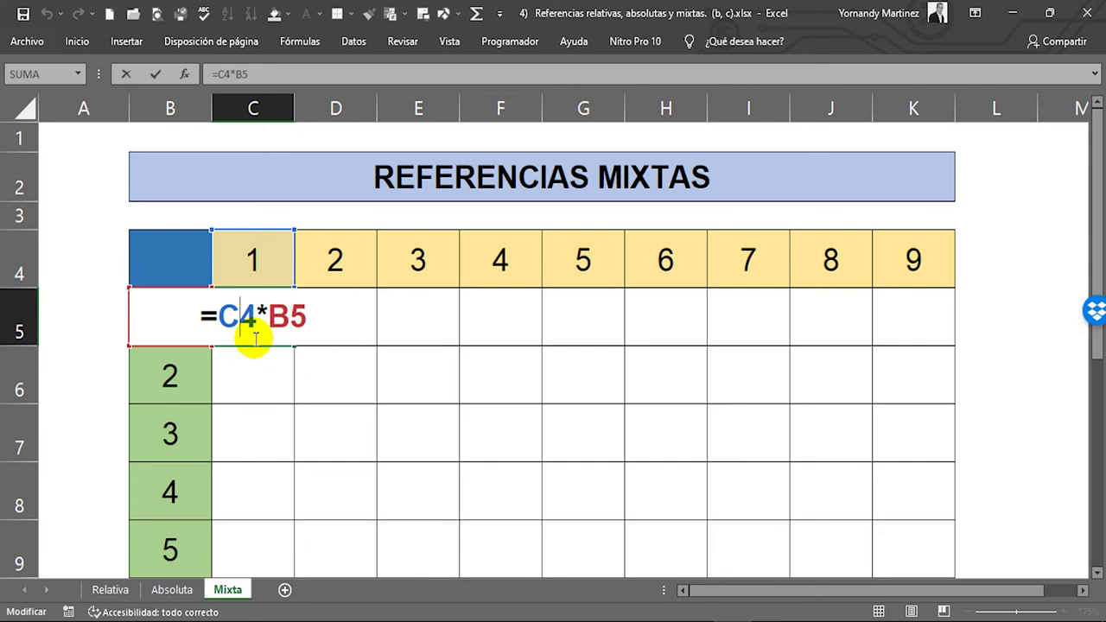
key(F4)
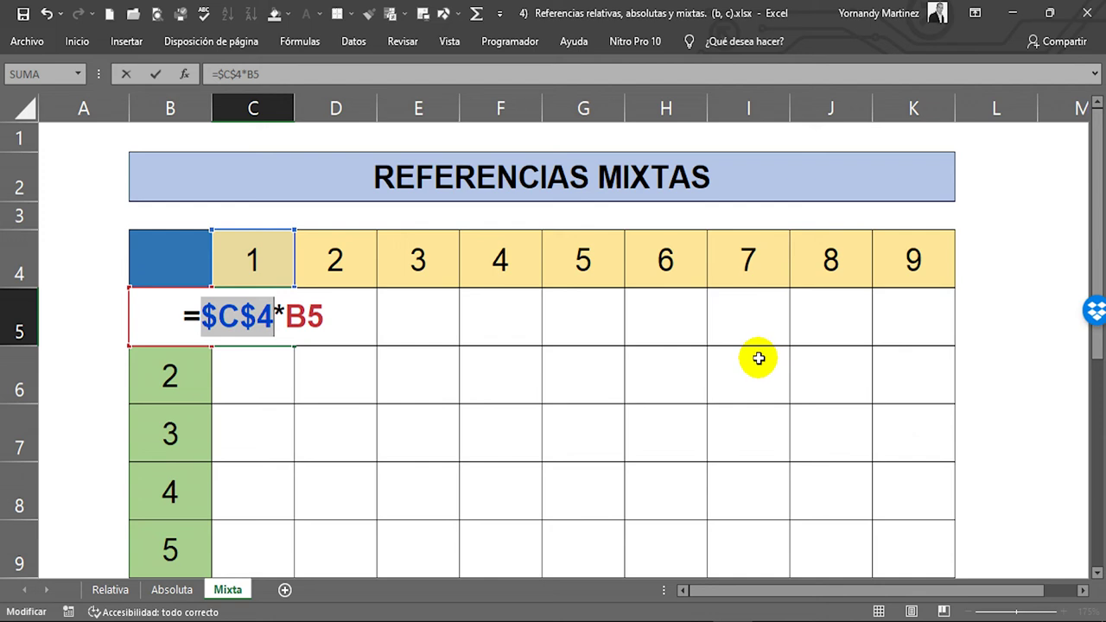
key(F4)
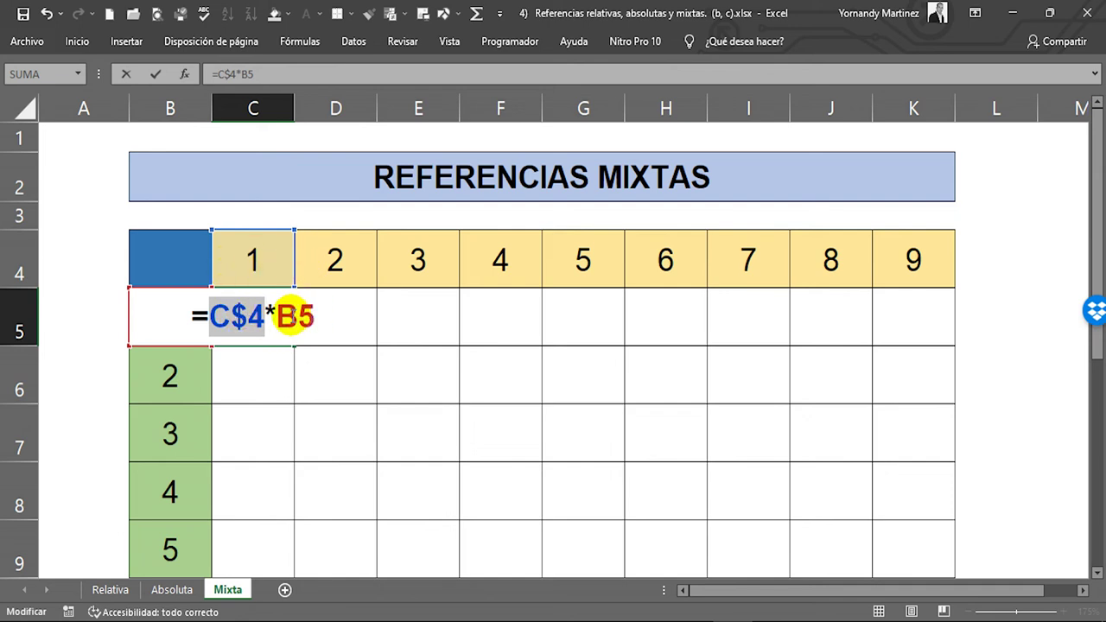
click(294, 317)
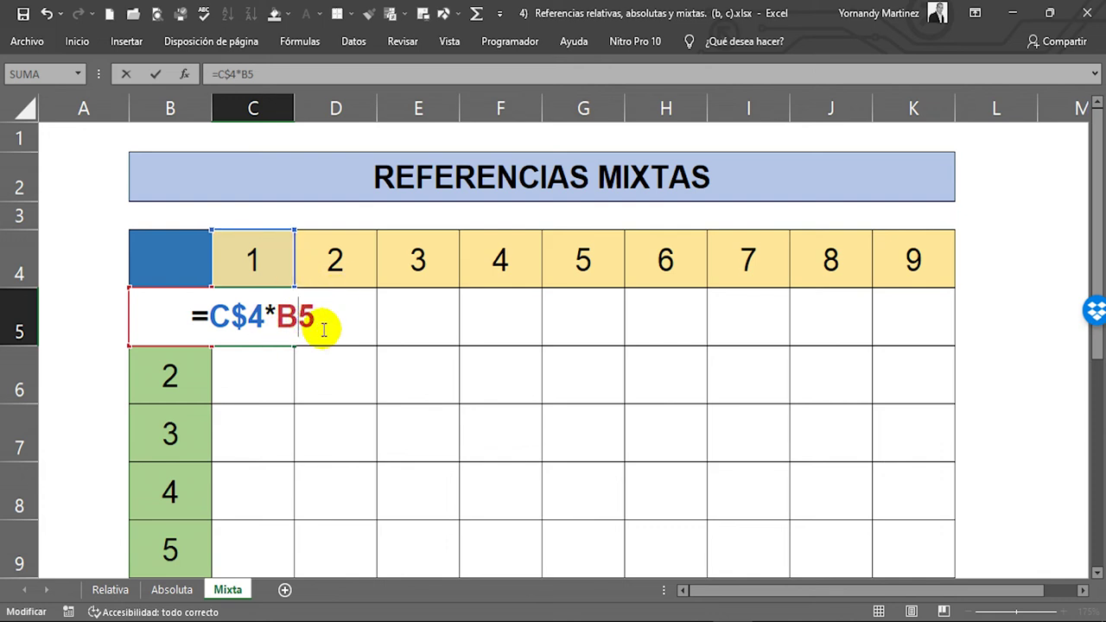
key(F4)
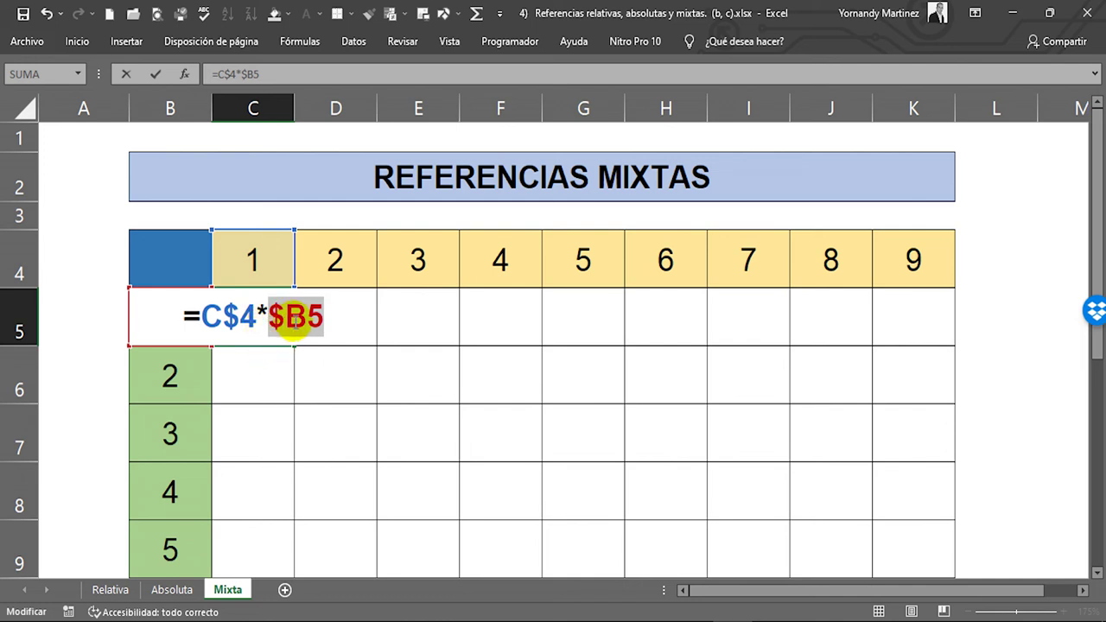
drag(223, 318, 261, 318)
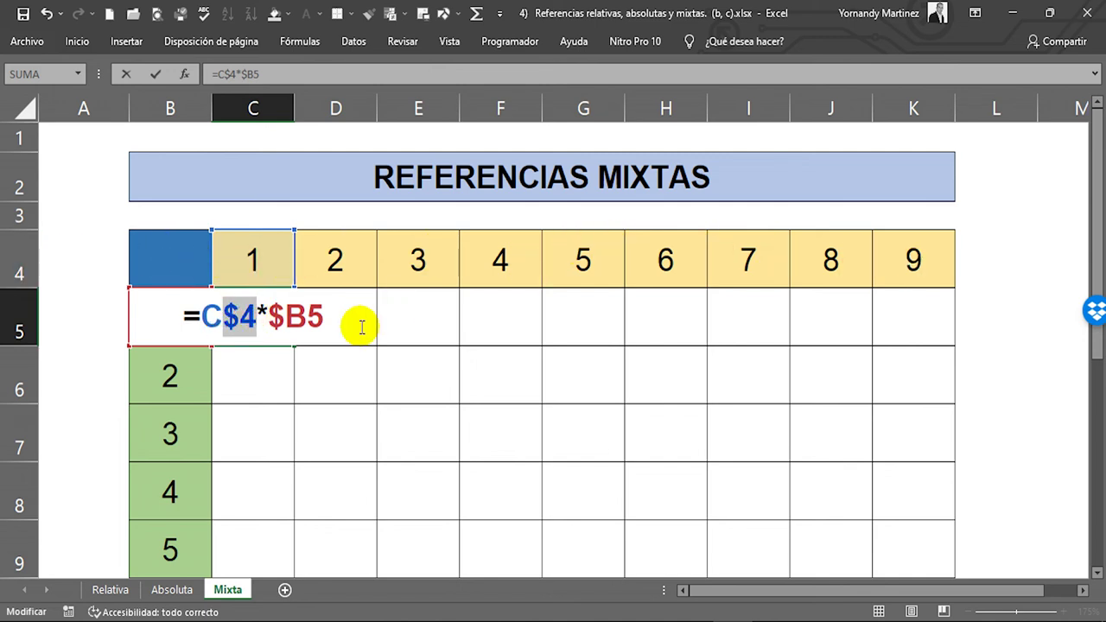
click(275, 319)
drag(275, 319, 304, 318)
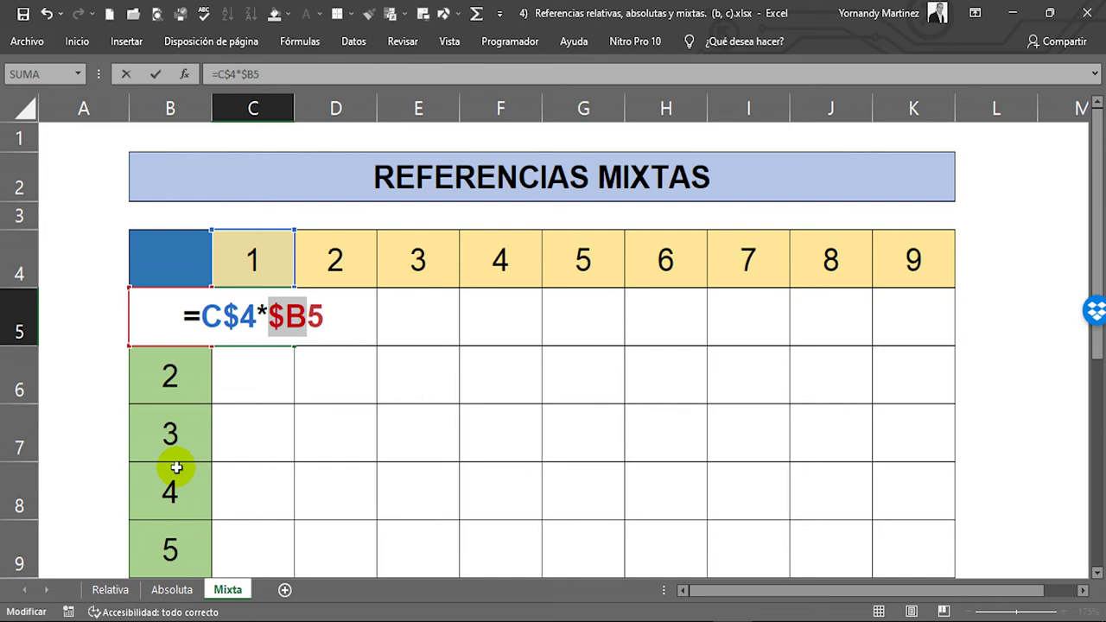
key(Return)
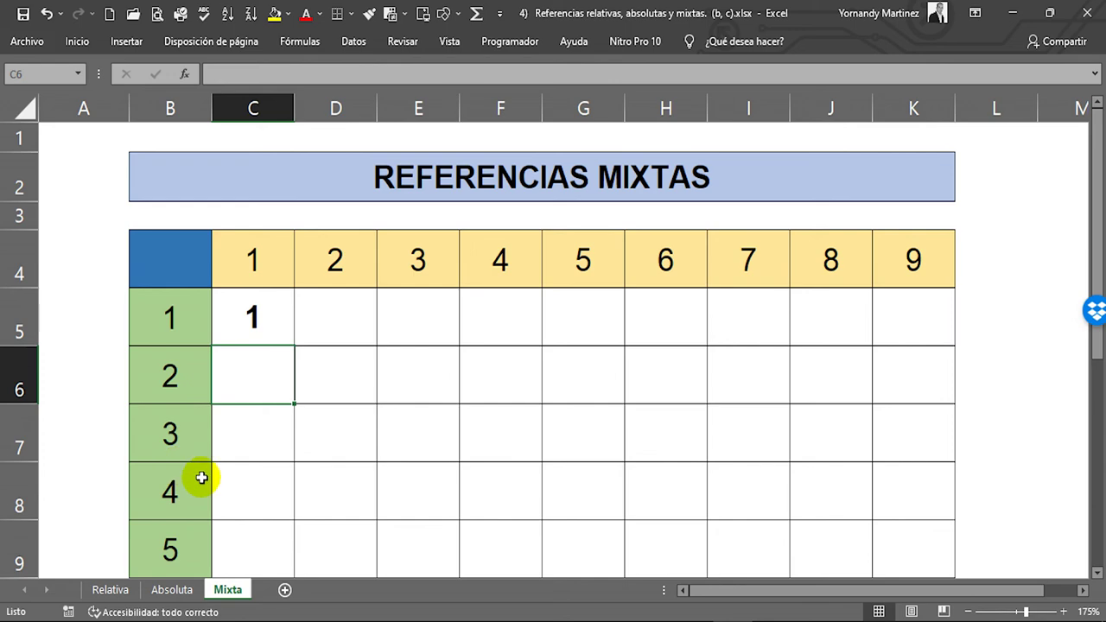
Fill the mixed-reference formula from C5 across row 5 to K5.
scroll(374, 276, down, 1)
scroll(374, 276, down, 1)
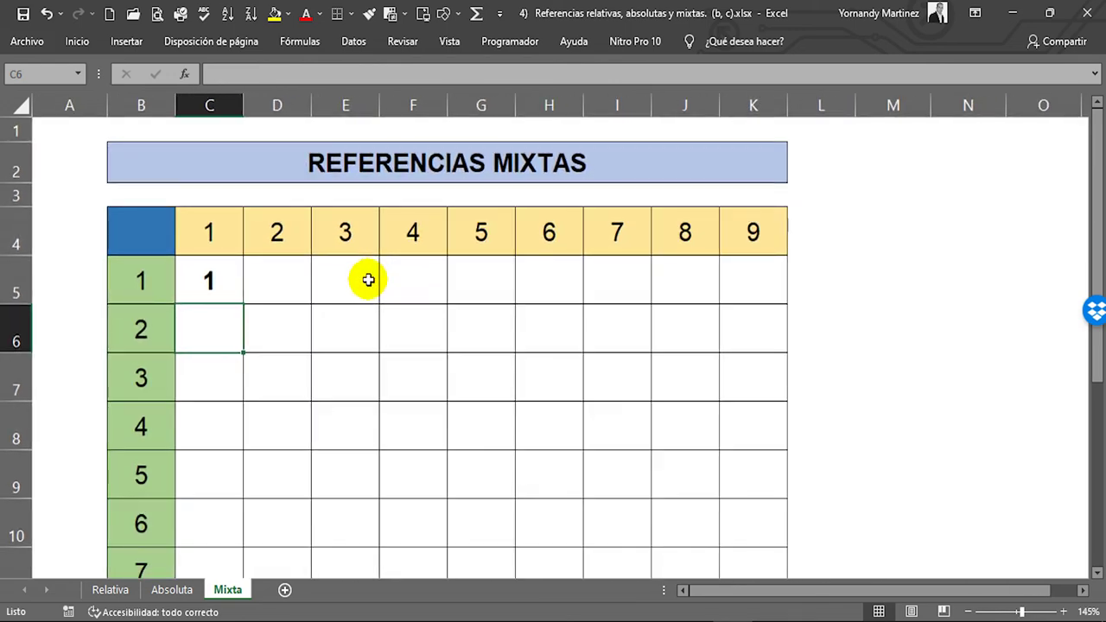
scroll(352, 299, down, 1)
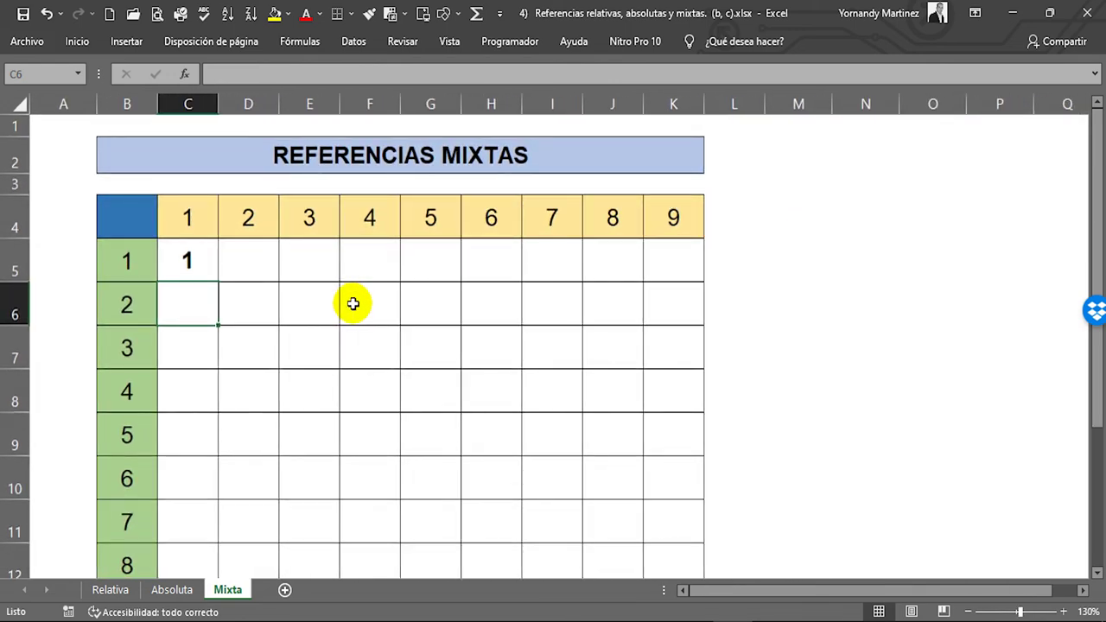
click(1095, 573)
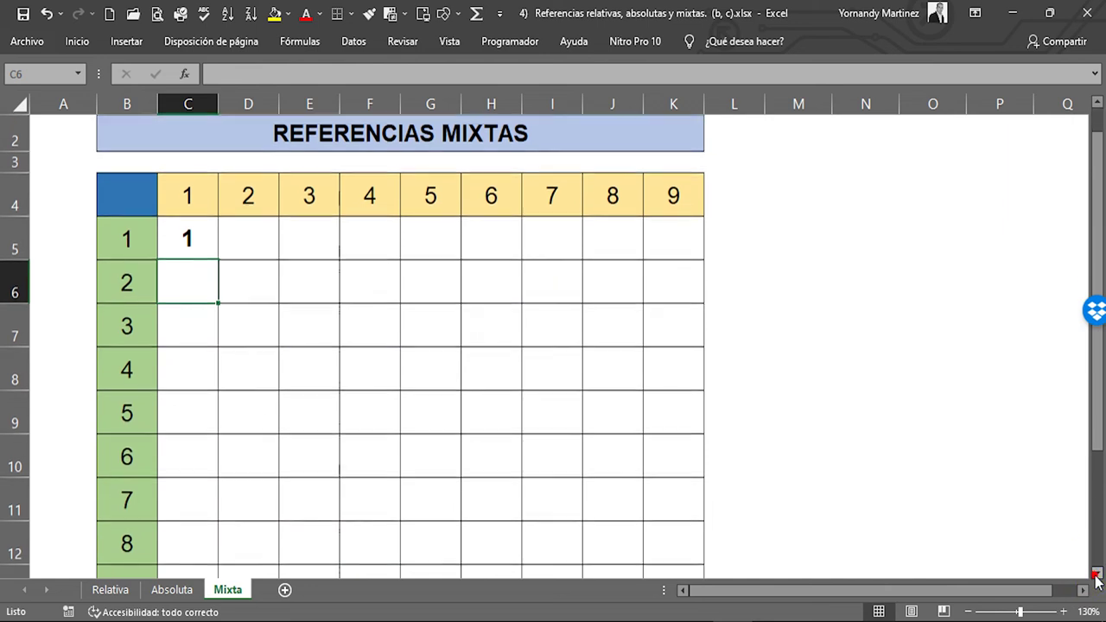
scroll(242, 290, down, 1)
click(168, 241)
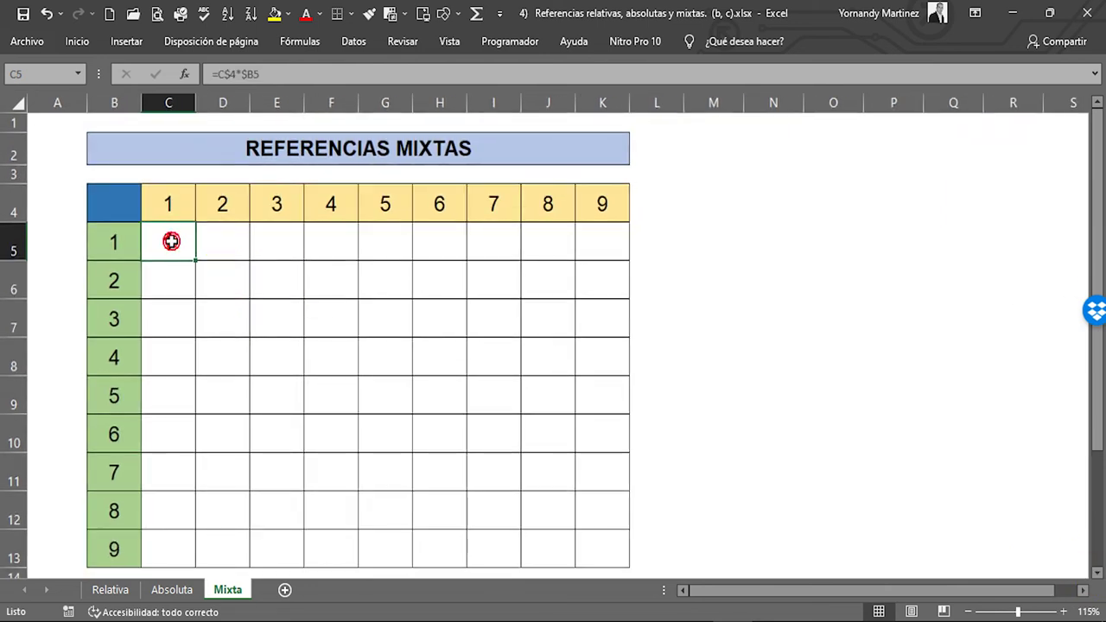
drag(197, 259, 607, 247)
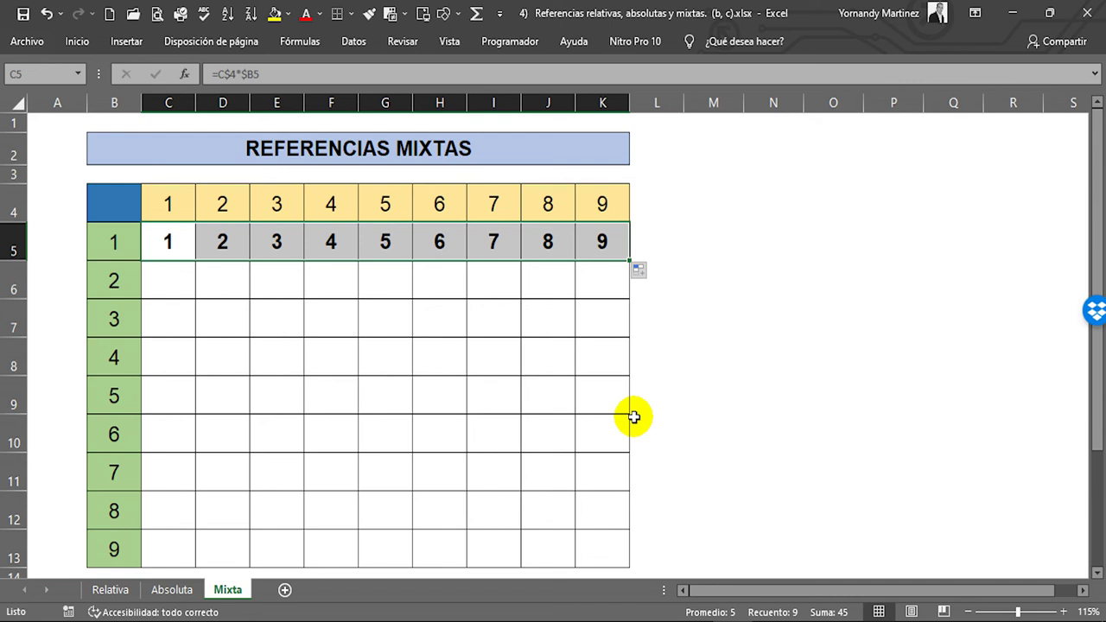
Compare the row 5 products with the headers in C4:K4 and B5, and inspect the references in I5's formula.
click(95, 246)
drag(168, 204, 596, 205)
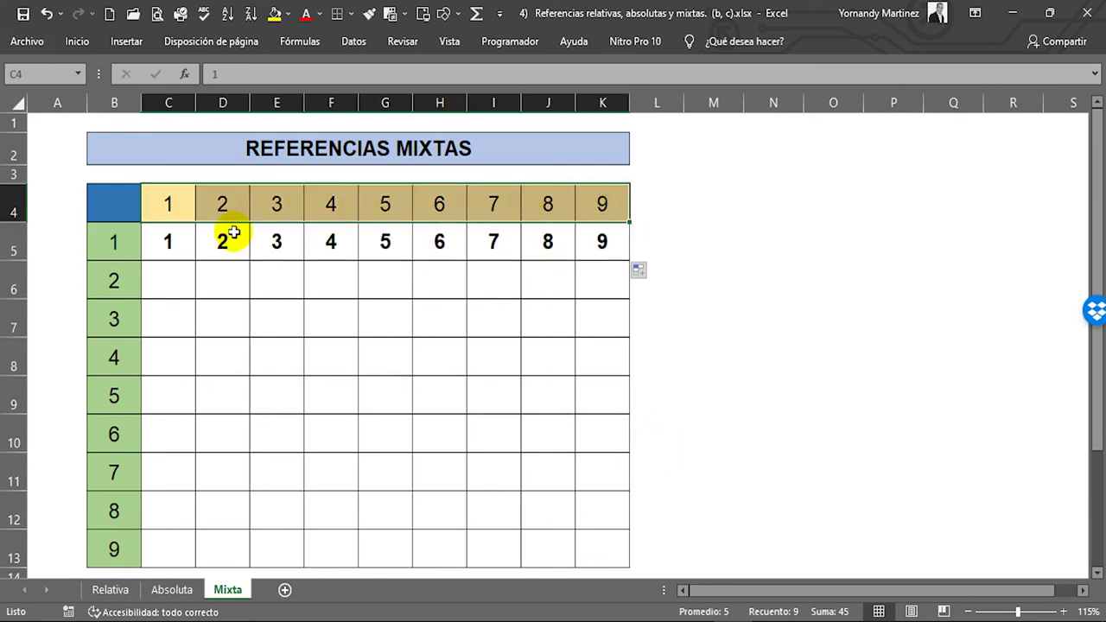
click(110, 242)
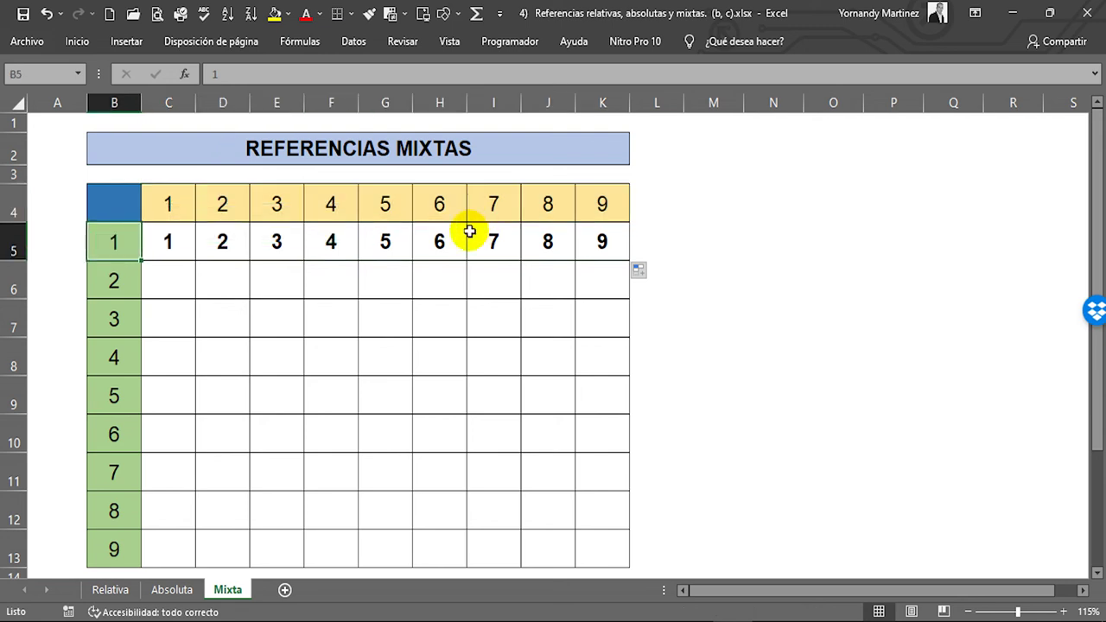
double_click(493, 242)
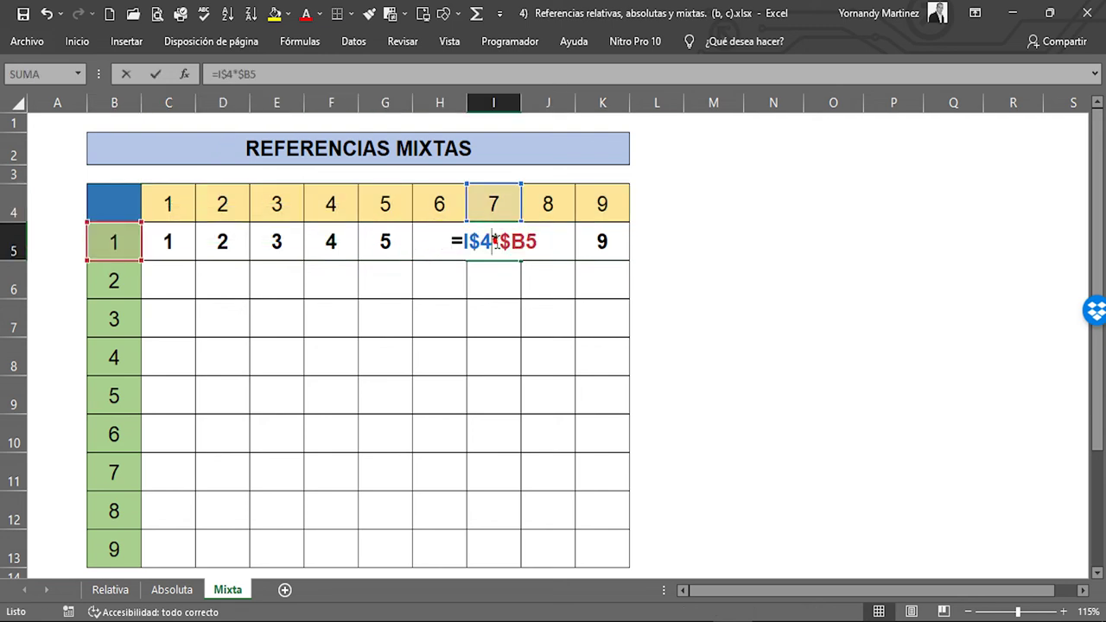
click(495, 201)
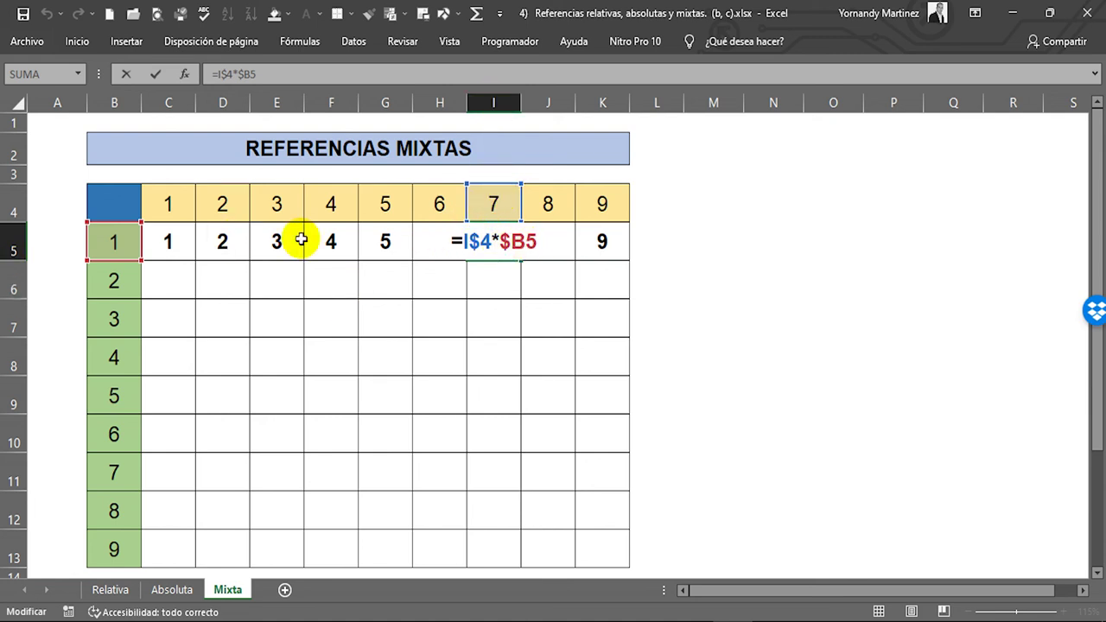
key(ctrl+Return)
Fill the formulas in C5:K5 down to row 13 and check the references used in K13.
drag(171, 242, 605, 254)
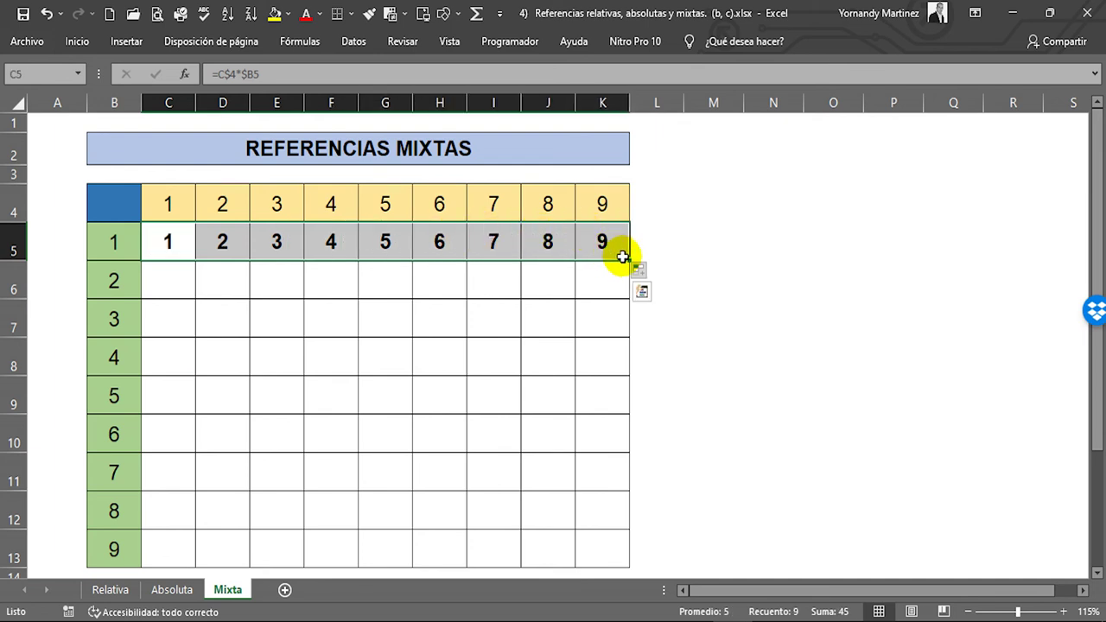
drag(628, 262, 623, 553)
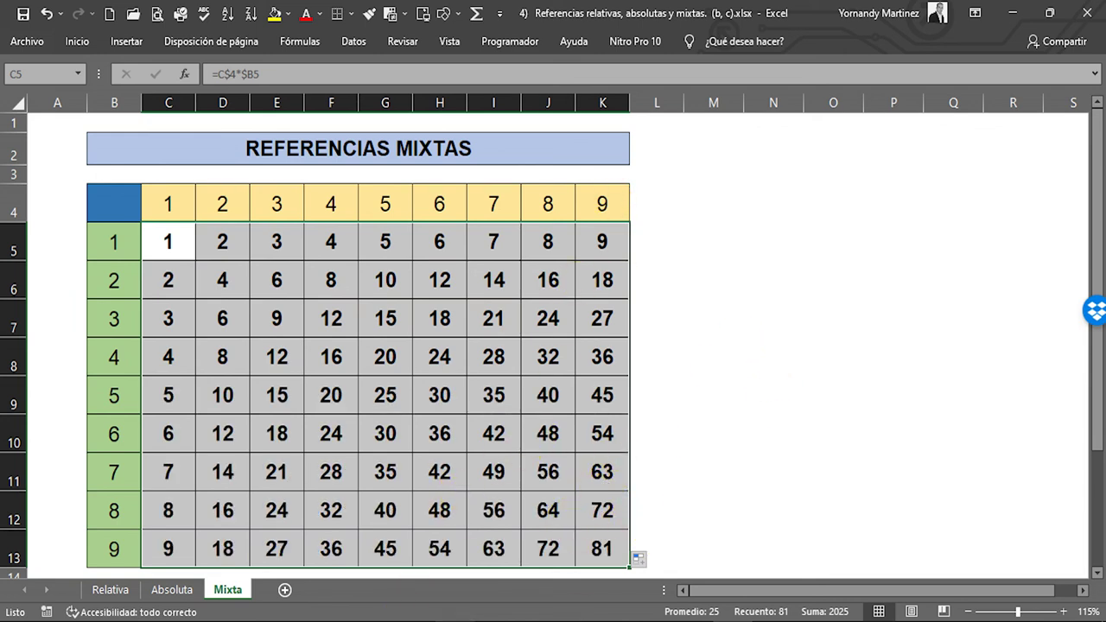
double_click(624, 544)
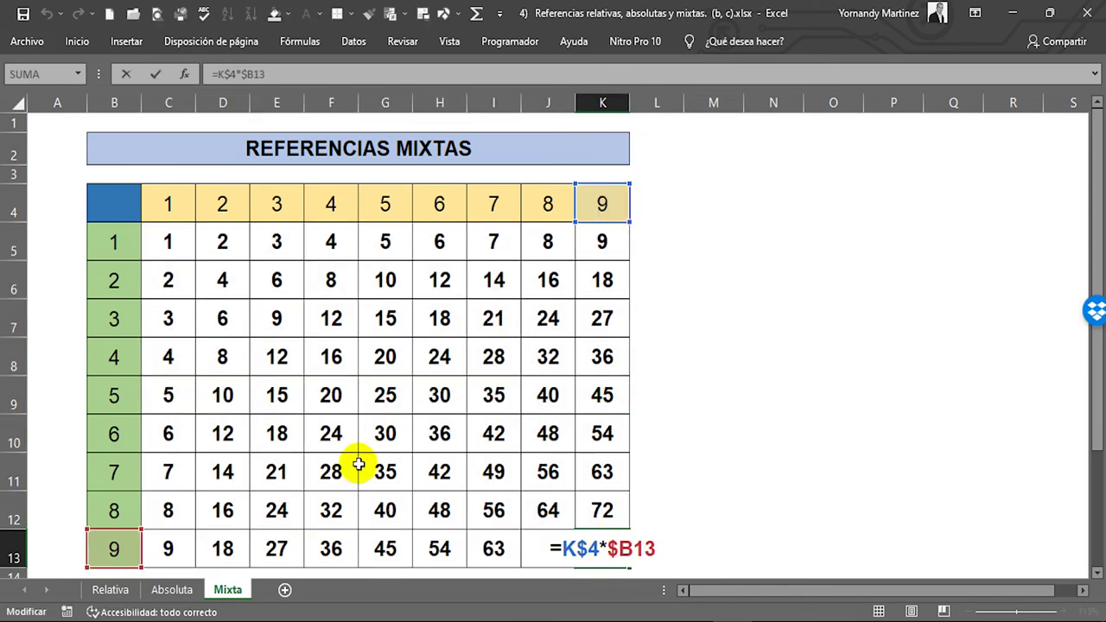
key(Escape)
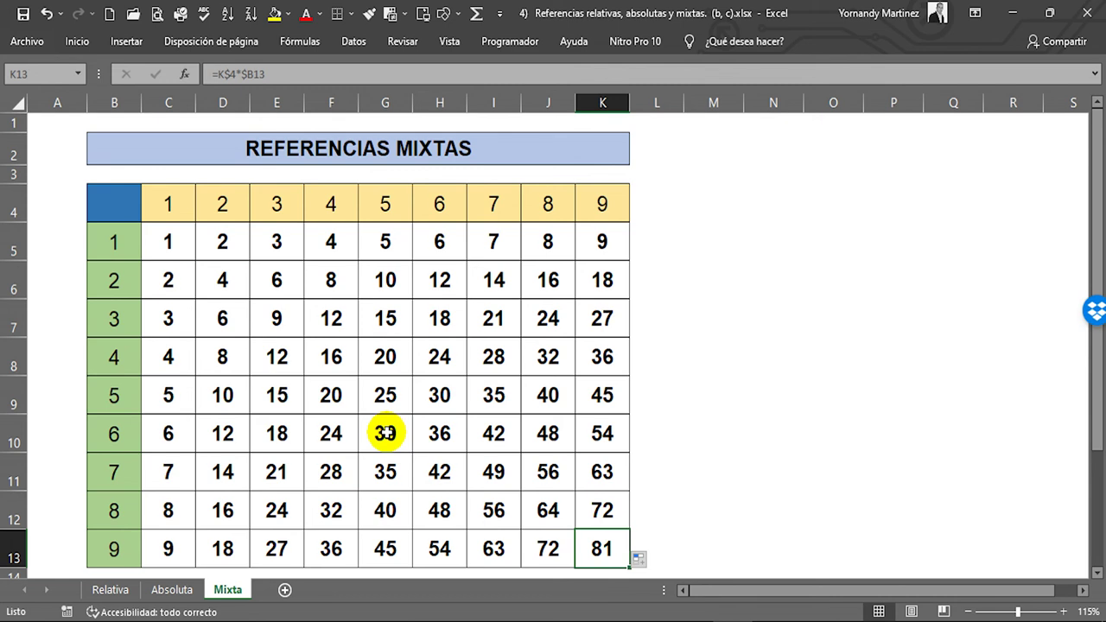
Examine the fixed and relative parts of the formula in G10 against its headers, leave it unedited and select cell A1.
double_click(386, 433)
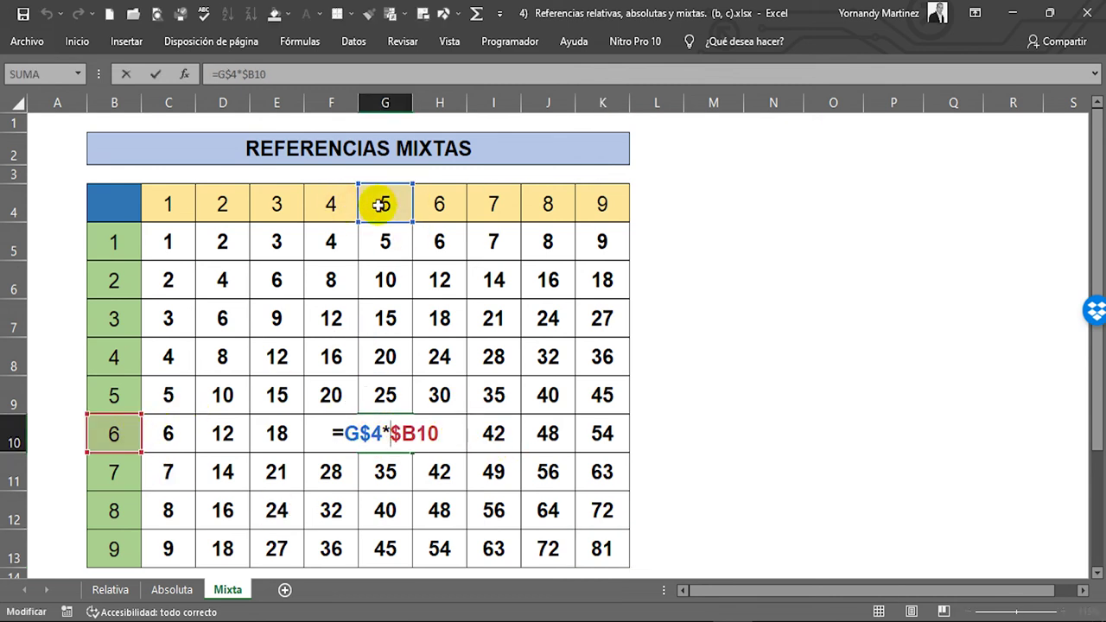
key(Escape)
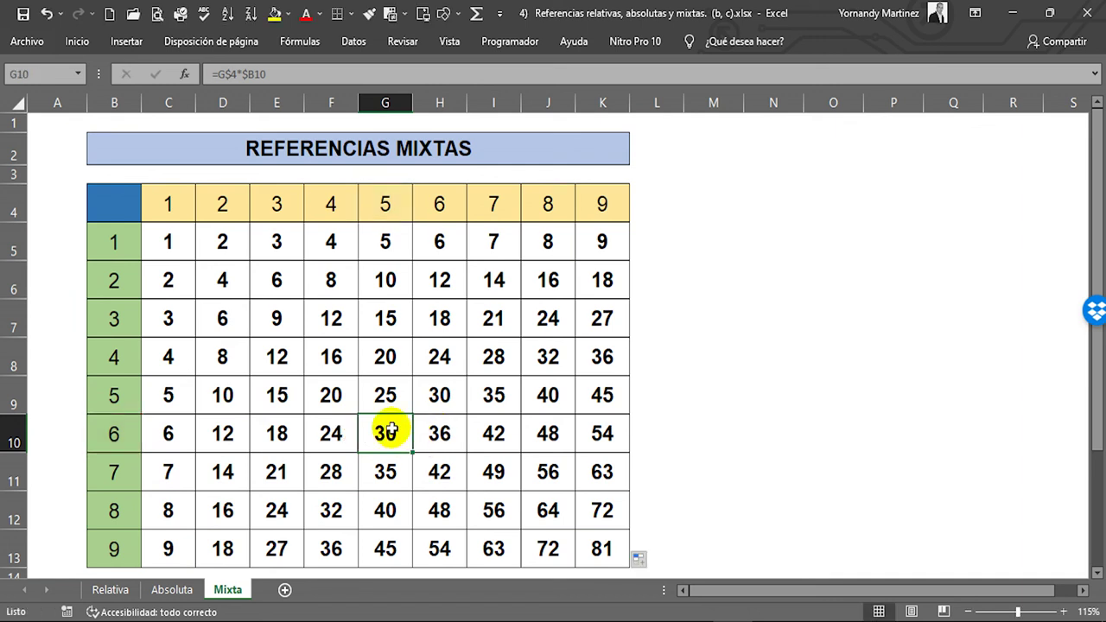
double_click(389, 432)
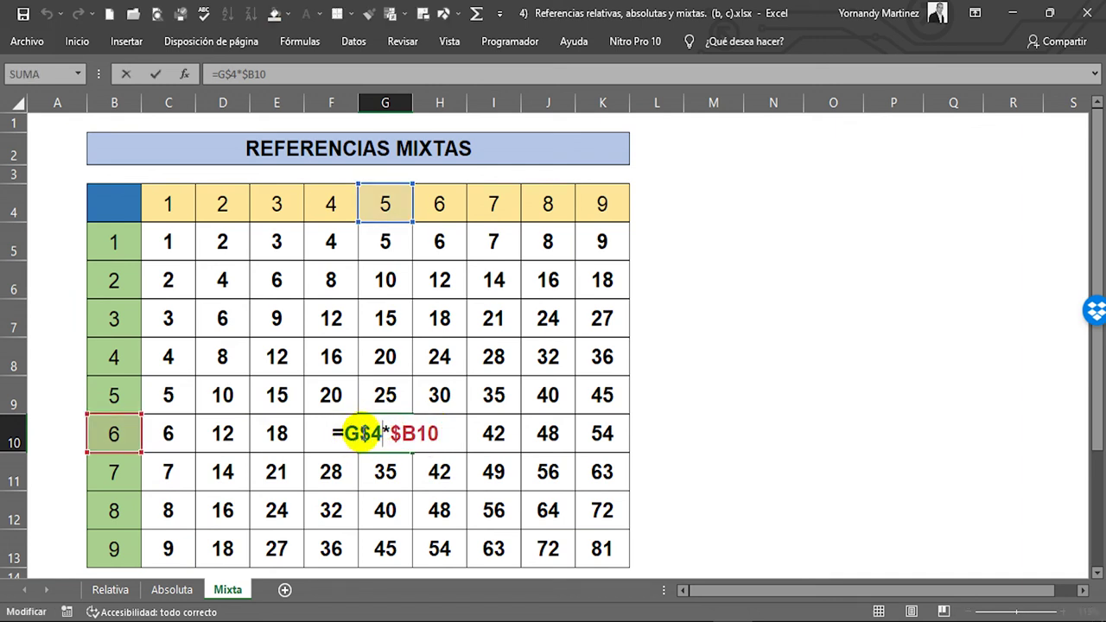
drag(345, 434, 364, 435)
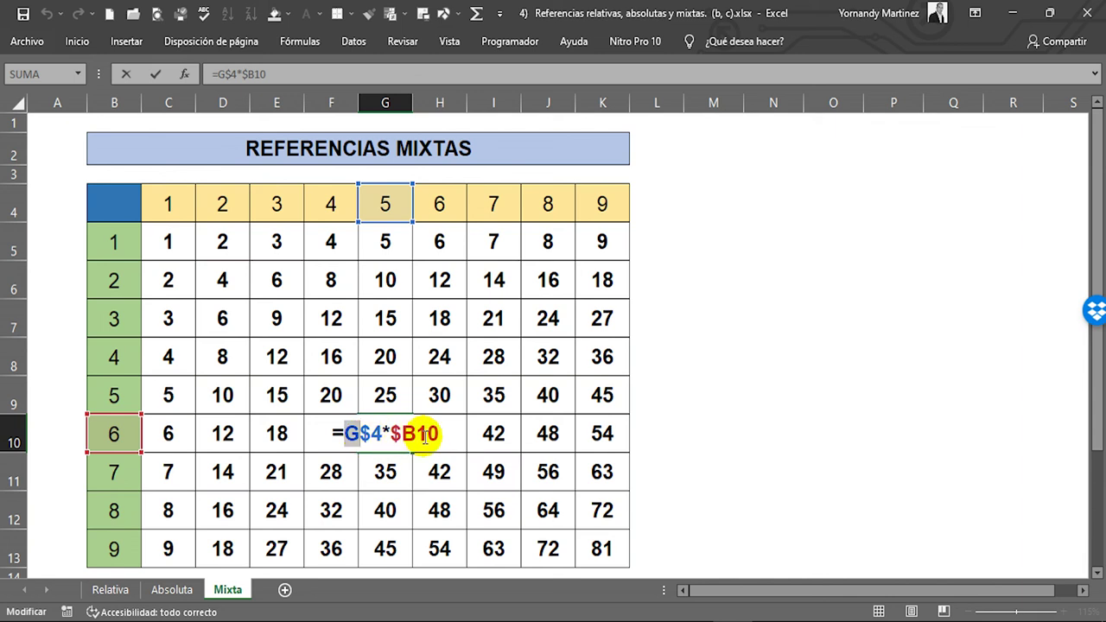
drag(418, 434, 439, 433)
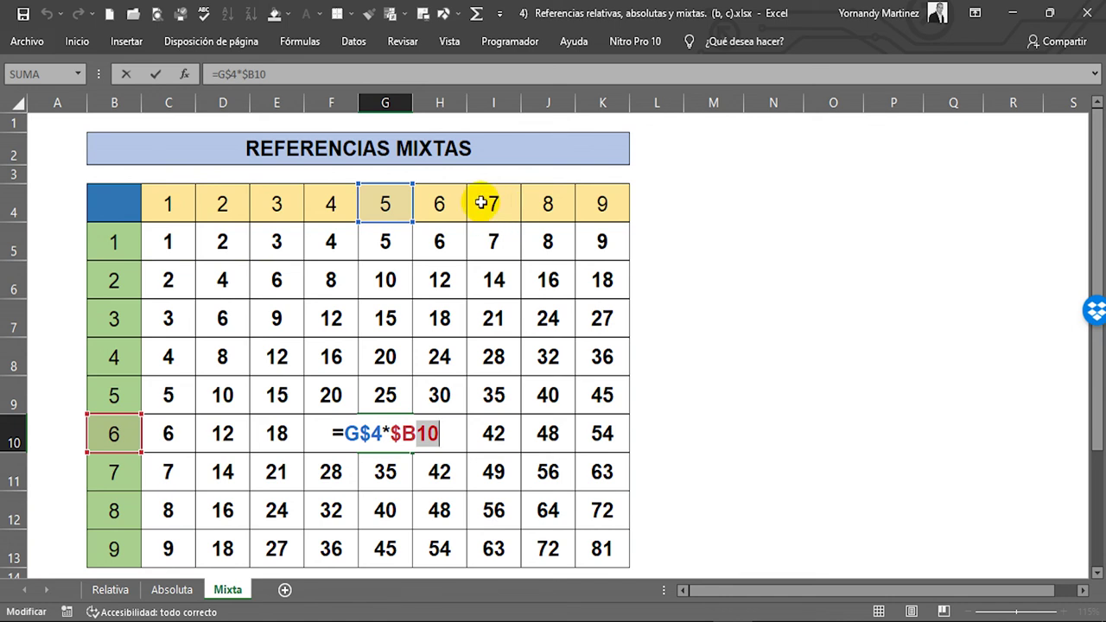
click(360, 435)
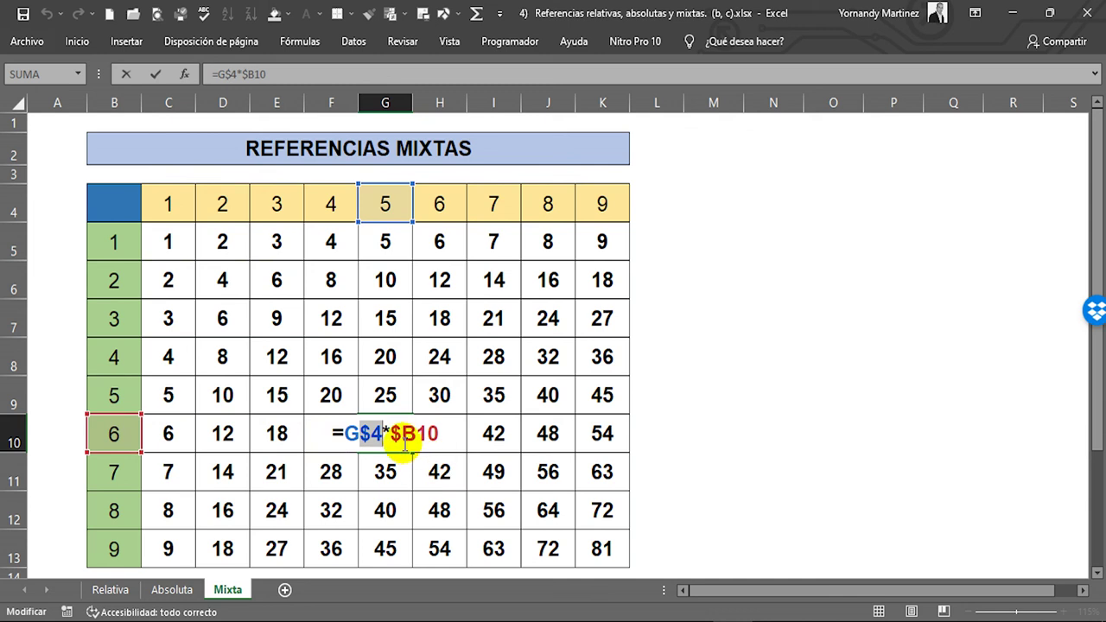
click(346, 436)
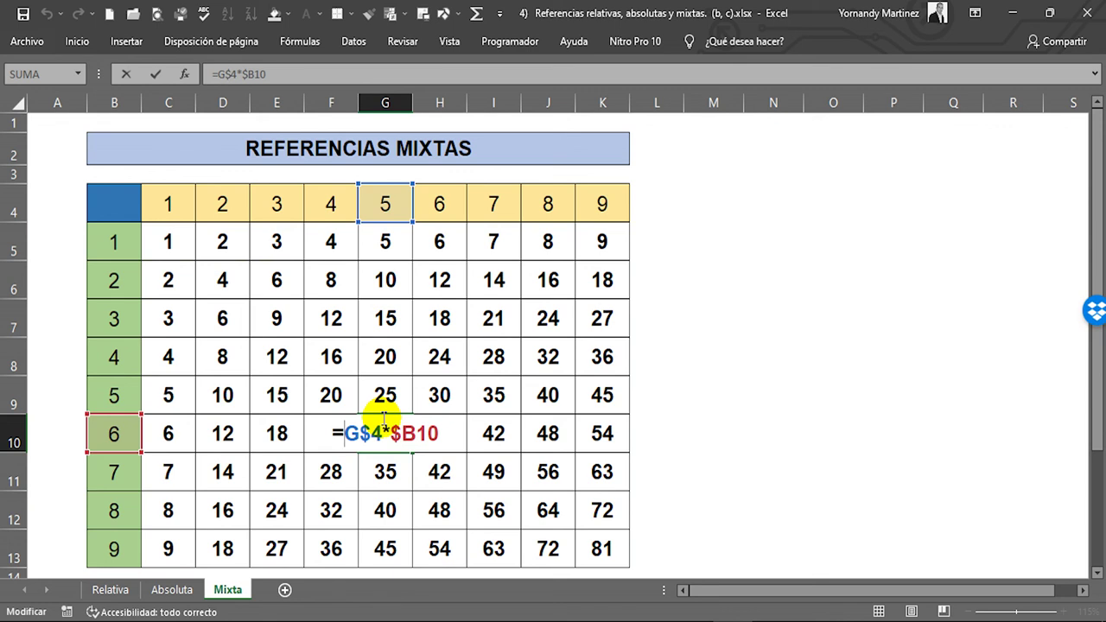
click(362, 440)
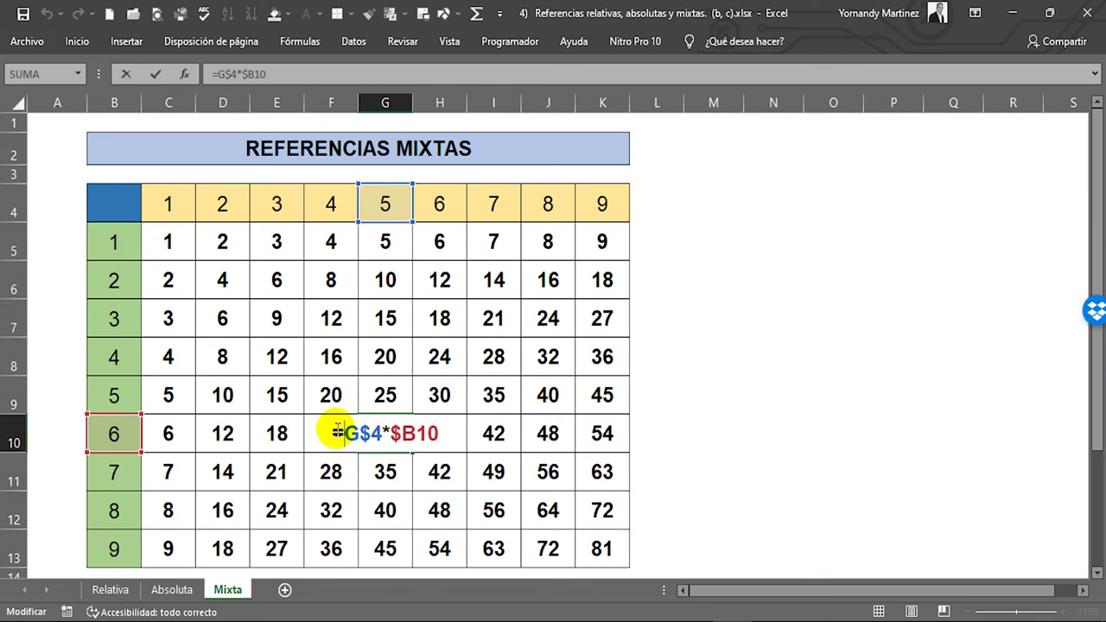
drag(417, 427, 432, 427)
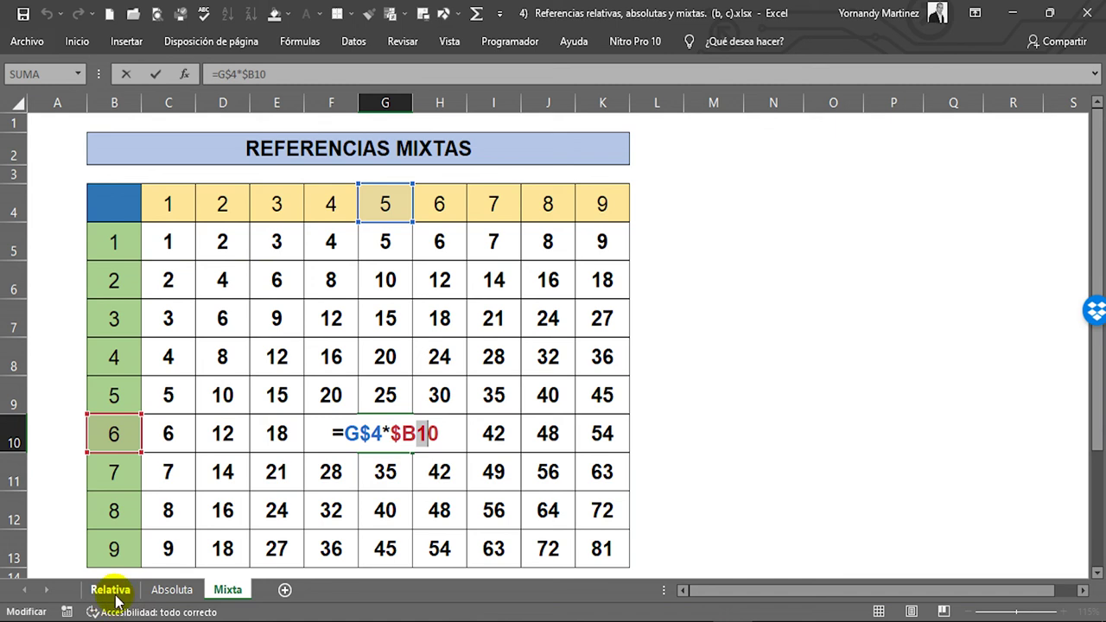
key(Escape)
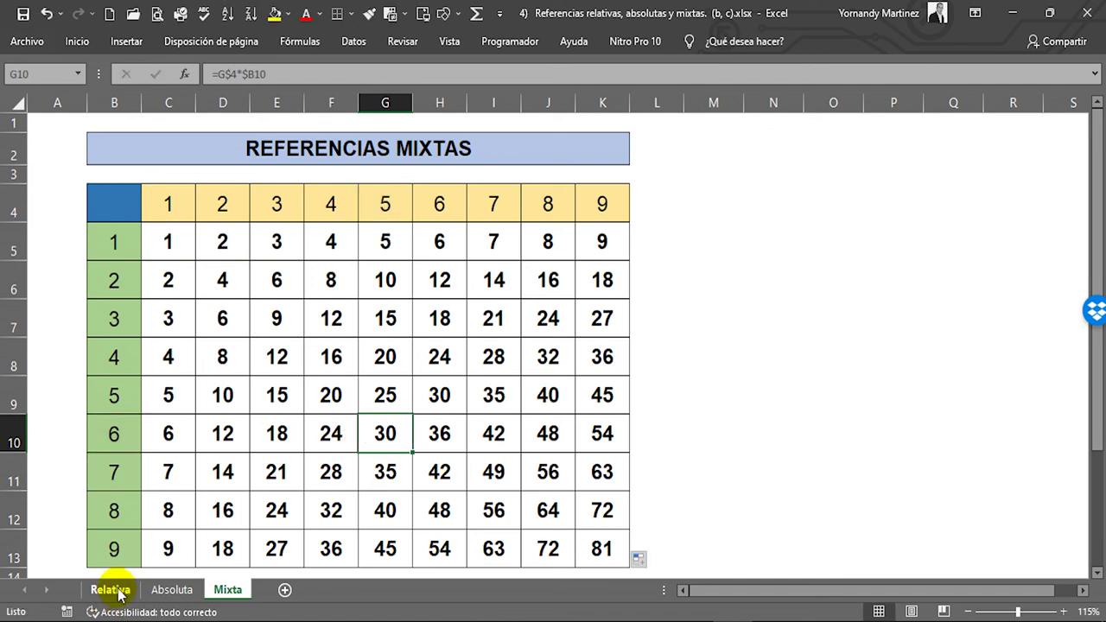
click(63, 121)
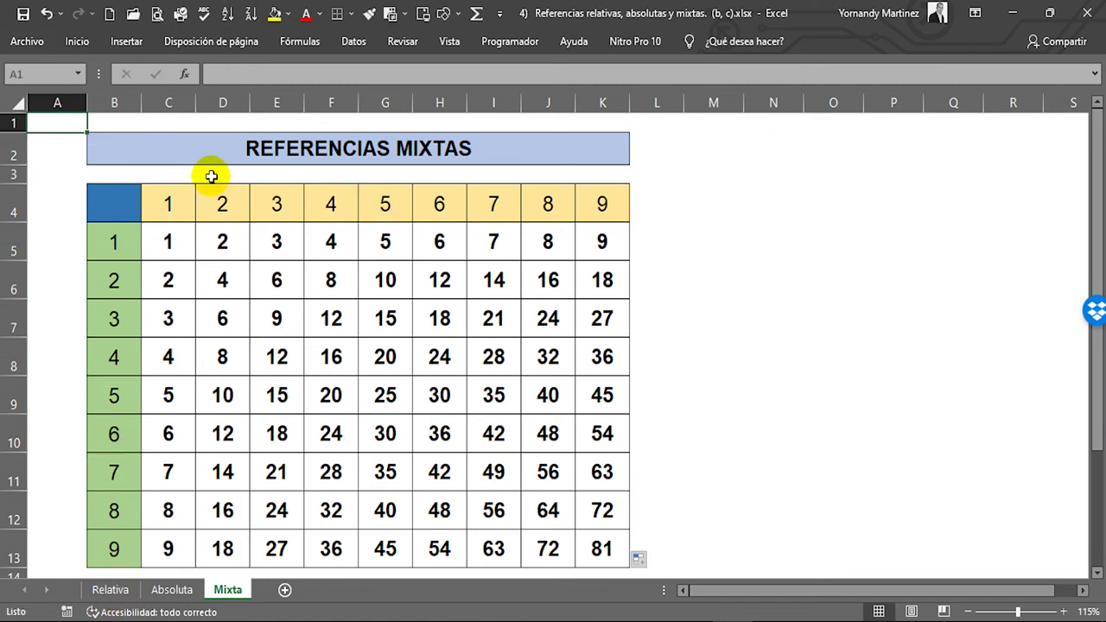